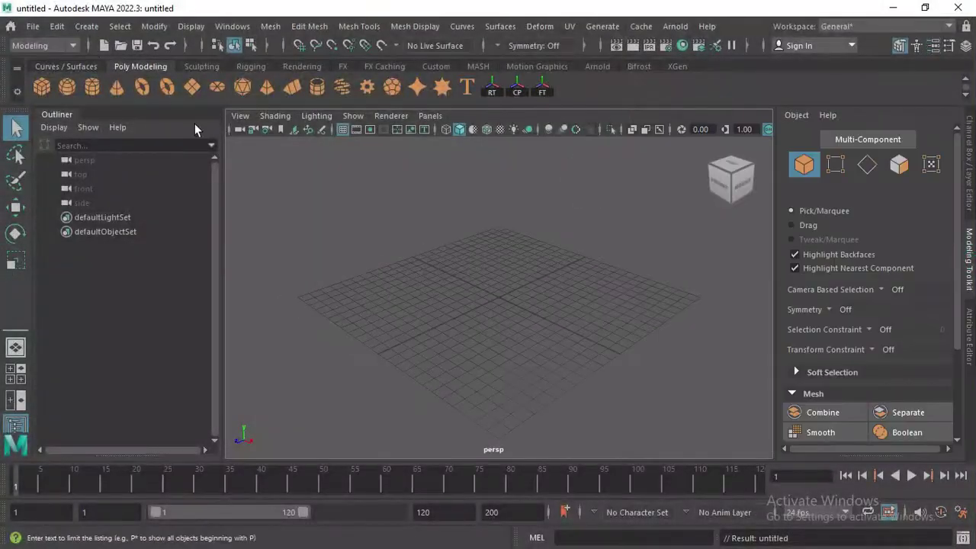
Step: Scale the cube into a long box about 5.5 x 4.9 x 13.6
{"action": "key", "text": "r"}
{"action": "mouse_move", "coordinate": [498, 294]}
{"action": "left_mouse_down"}
{"action": "mouse_move", "coordinate": [435, 290]}
{"action": "mouse_move", "coordinate": [567, 343]}
{"action": "mouse_move", "coordinate": [501, 234]}
{"action": "left_mouse_up"}
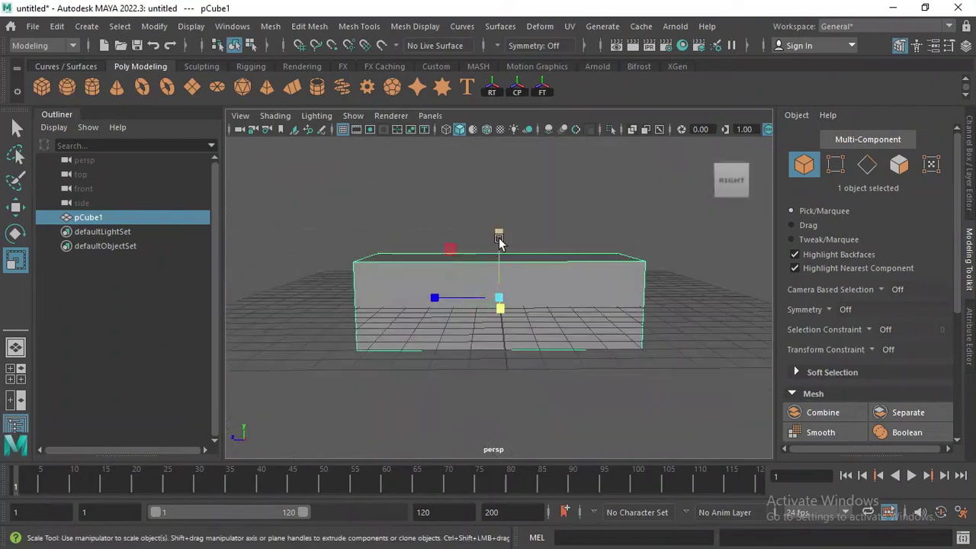
{"action": "mouse_move", "coordinate": [501, 298]}
{"action": "left_mouse_down"}
{"action": "mouse_move", "coordinate": [462, 295]}
{"action": "mouse_move", "coordinate": [638, 246]}
{"action": "left_mouse_up"}
Step: Select all six faces of the box in Face mode and extrude them
{"action": "mouse_move", "coordinate": [444, 267]}
{"action": "left_mouse_down", "text": "alt"}
{"action": "mouse_move", "coordinate": [451, 218]}
{"action": "mouse_move", "coordinate": [499, 227]}
{"action": "mouse_move", "coordinate": [392, 244]}
{"action": "mouse_move", "coordinate": [409, 280]}
{"action": "left_mouse_up", "text": "alt"}
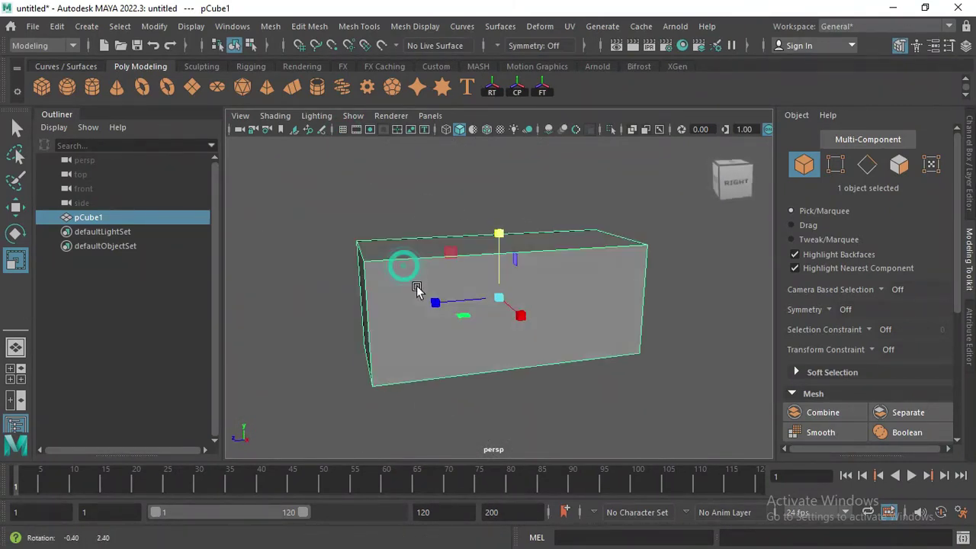
{"action": "right_click_drag", "start_coordinate": [410, 280], "coordinate": [419, 178]}
{"action": "left_click_drag", "start_coordinate": [349, 207], "coordinate": [787, 292]}
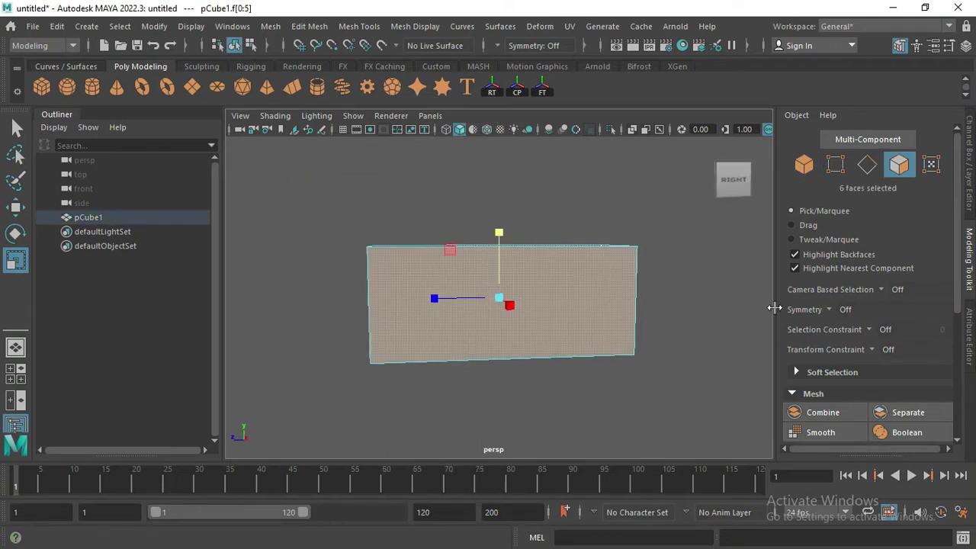
{"action": "scroll", "coordinate": [919, 312], "scroll_direction": "down", "scroll_amount": 5}
{"action": "mouse_move", "coordinate": [565, 286]}
{"action": "left_mouse_down", "text": "alt"}
{"action": "mouse_move", "coordinate": [389, 336]}
{"action": "mouse_move", "coordinate": [387, 350]}
{"action": "mouse_move", "coordinate": [360, 316]}
{"action": "mouse_move", "coordinate": [349, 328]}
{"action": "left_mouse_up", "text": "alt"}
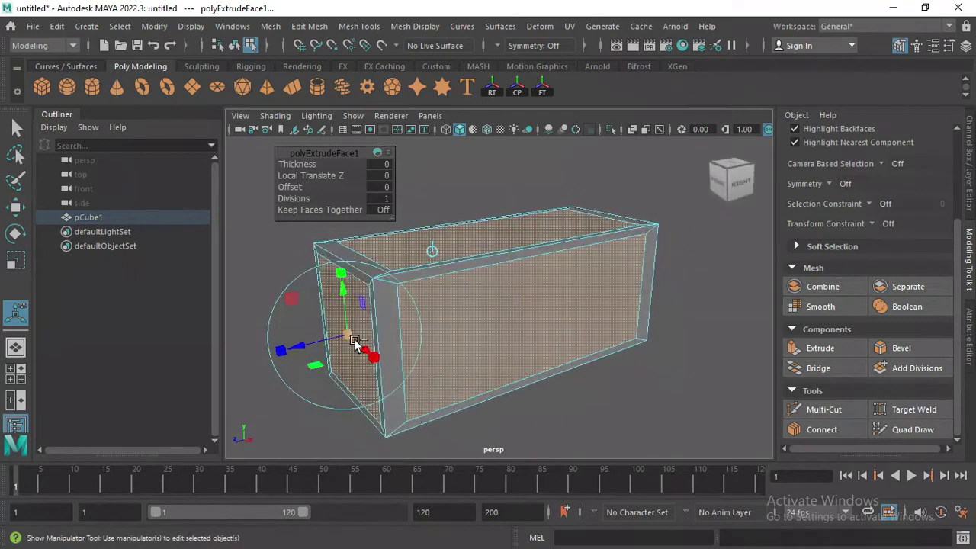
Step: Inset the extruded faces with an extrude Offset of 0.4
{"action": "left_click_drag", "start_coordinate": [293, 165], "coordinate": [317, 166]}
{"action": "key", "text": "ctrl+z"}
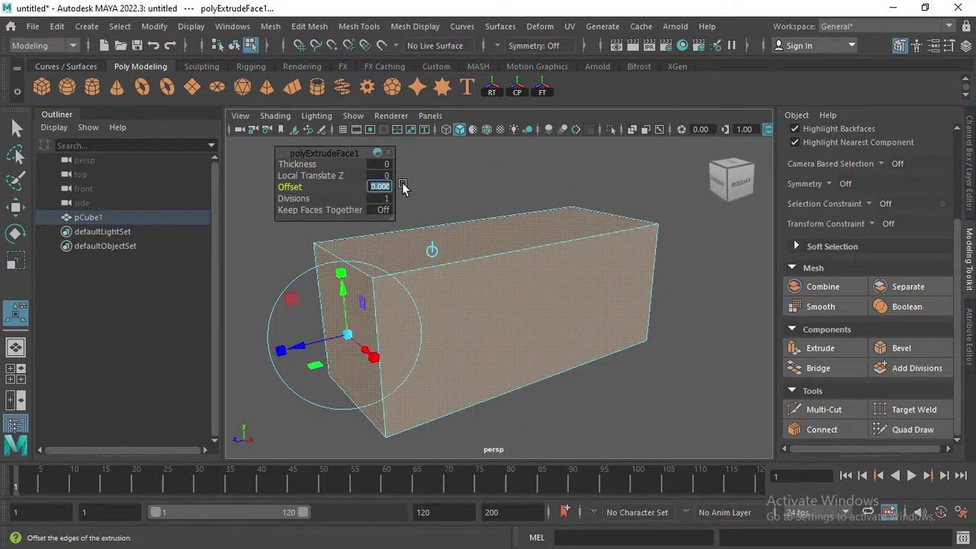
{"action": "type", "text": "4"}
{"action": "key", "text": "Return"}
{"action": "mouse_move", "coordinate": [382, 185]}
{"action": "left_mouse_down", "text": "alt"}
{"action": "mouse_move", "coordinate": [324, 222]}
{"action": "mouse_move", "coordinate": [381, 189]}
{"action": "mouse_move", "coordinate": [403, 218]}
{"action": "mouse_move", "coordinate": [388, 240]}
{"action": "left_mouse_up", "text": "alt"}
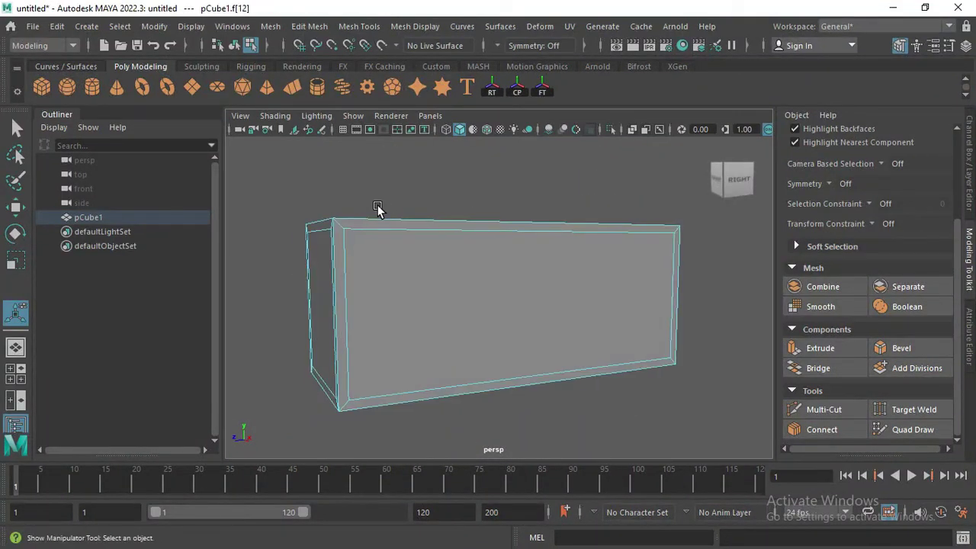
Step: Extrude the inset faces again, recessing them inward to Local Translate Z -0.194
{"action": "key", "text": "ctrl+e"}
{"action": "left_click_drag", "start_coordinate": [312, 399], "coordinate": [316, 392]}
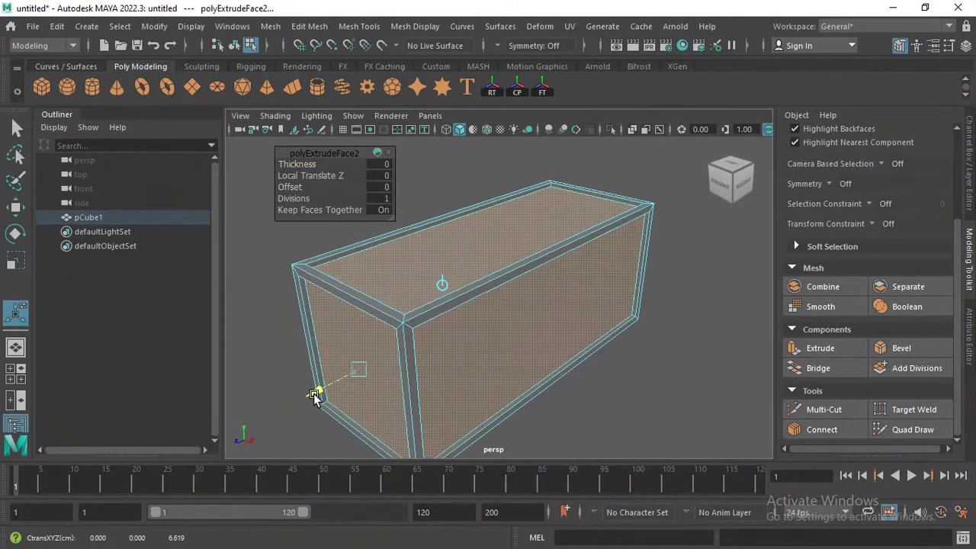
{"action": "mouse_move", "coordinate": [674, 286]}
{"action": "left_mouse_down", "text": "alt"}
{"action": "mouse_move", "coordinate": [492, 264]}
{"action": "mouse_move", "coordinate": [475, 214]}
{"action": "mouse_move", "coordinate": [508, 240]}
{"action": "left_mouse_up", "text": "alt"}
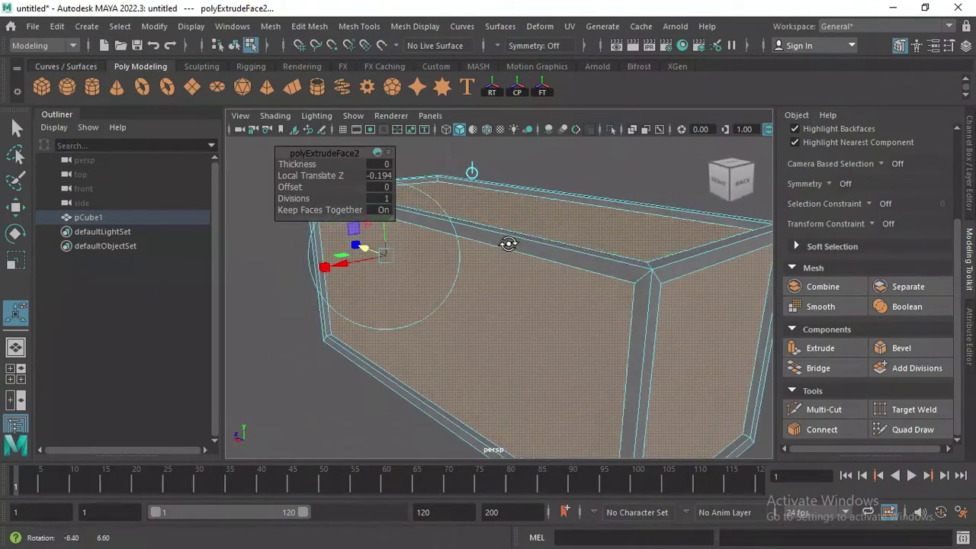
{"action": "mouse_move", "coordinate": [545, 246]}
{"action": "left_mouse_down", "text": "alt"}
{"action": "mouse_move", "coordinate": [584, 300]}
{"action": "mouse_move", "coordinate": [516, 258]}
{"action": "left_mouse_up", "text": "alt"}
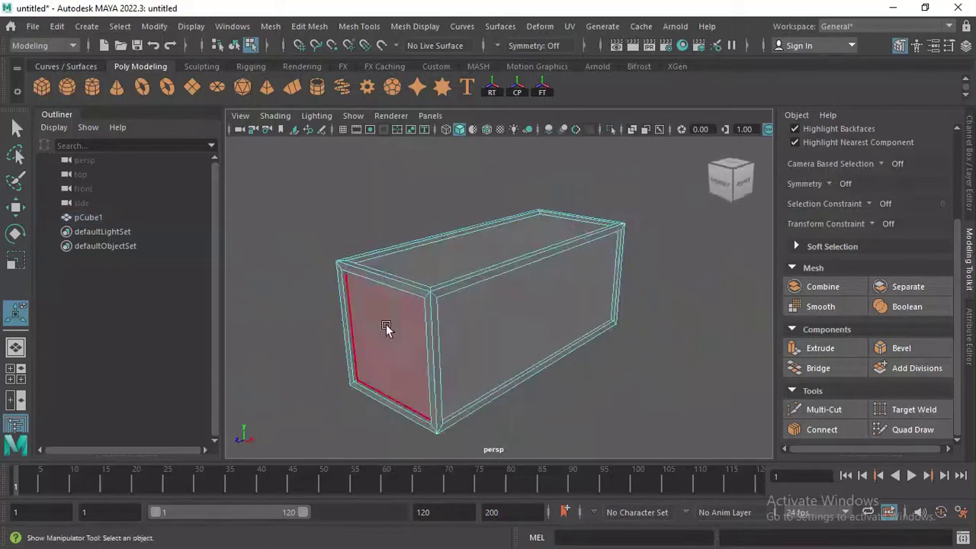
{"action": "left_click_drag", "start_coordinate": [388, 327], "coordinate": [387, 287], "text": "alt"}
Step: Delete the end face and another face of the box
{"action": "left_click", "coordinate": [388, 288]}
{"action": "key", "text": "Delete"}
{"action": "mouse_move", "coordinate": [586, 211]}
{"action": "left_mouse_down", "text": "alt"}
{"action": "mouse_move", "coordinate": [534, 283]}
{"action": "mouse_move", "coordinate": [466, 270]}
{"action": "mouse_move", "coordinate": [470, 262]}
{"action": "mouse_move", "coordinate": [526, 289]}
{"action": "left_mouse_up", "text": "alt"}
{"action": "left_click", "coordinate": [471, 262]}
{"action": "key", "text": "Delete"}
Step: Extract the long side face as a separate panel and isolate it
{"action": "left_click", "coordinate": [526, 289]}
{"action": "left_click", "coordinate": [309, 26]}
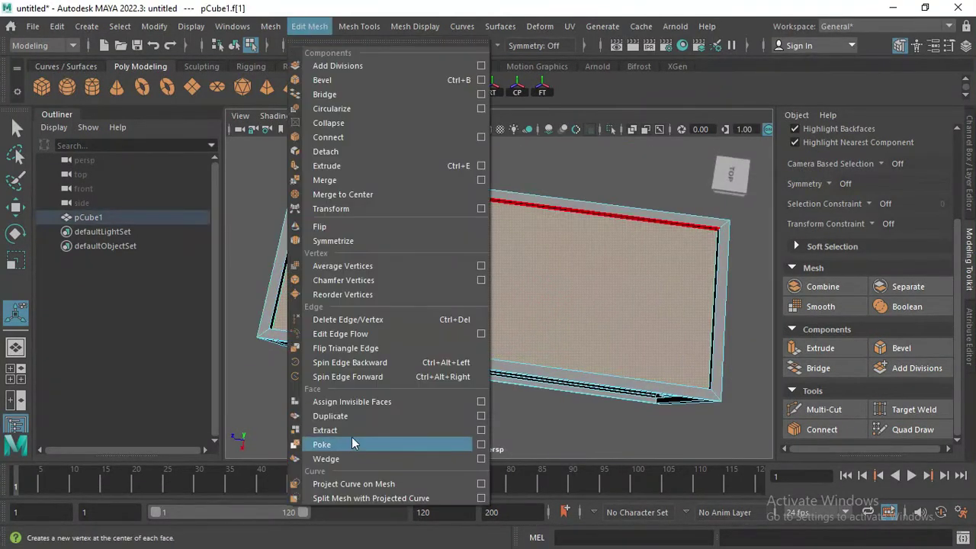
{"action": "left_click", "coordinate": [354, 424]}
{"action": "left_click", "coordinate": [435, 251]}
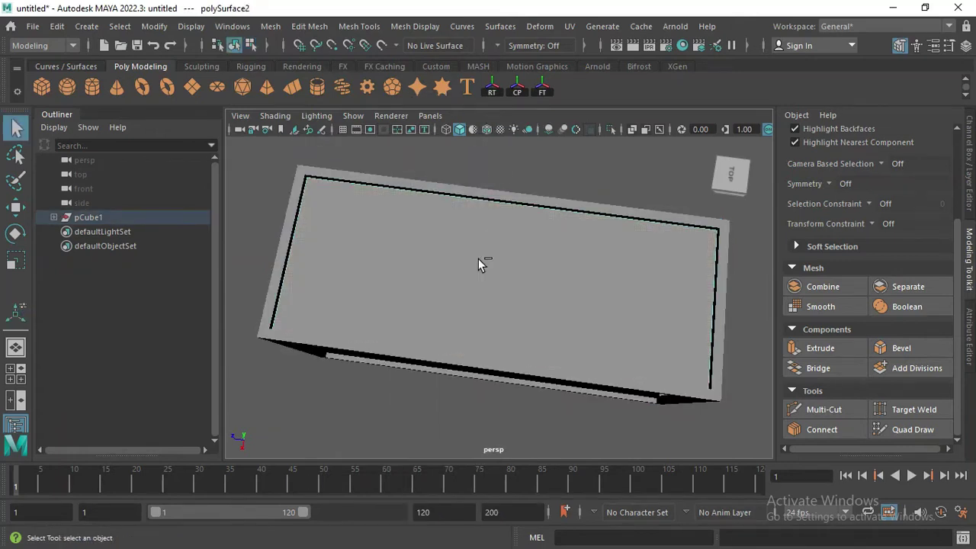
{"action": "key", "text": "ctrl+1"}
{"action": "left_click_drag", "start_coordinate": [491, 228], "coordinate": [504, 275], "text": "alt"}
{"action": "left_click", "coordinate": [359, 26]}
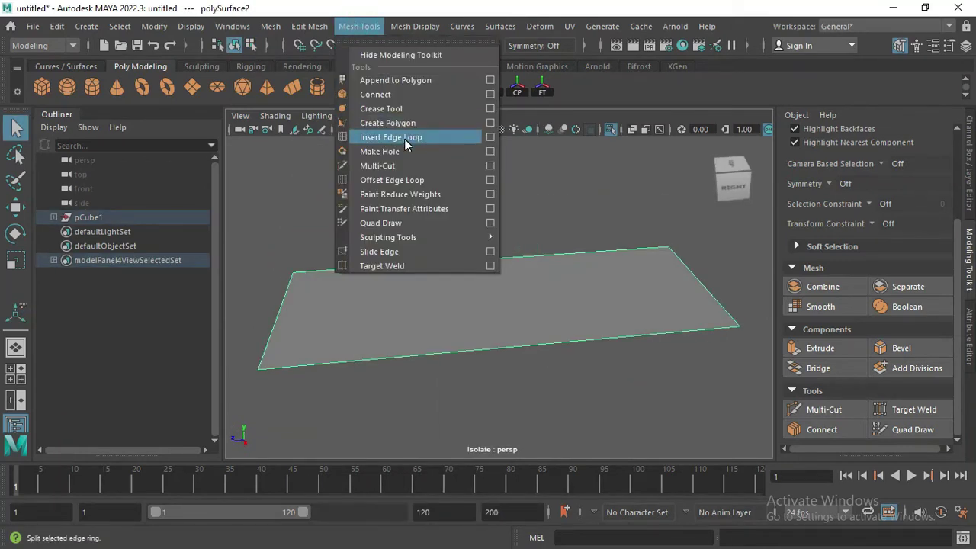
Step: Set Insert Edge Loop to 30 loops to split the panel into strips
{"action": "left_click", "coordinate": [491, 137]}
{"action": "double_click", "coordinate": [305, 283]}
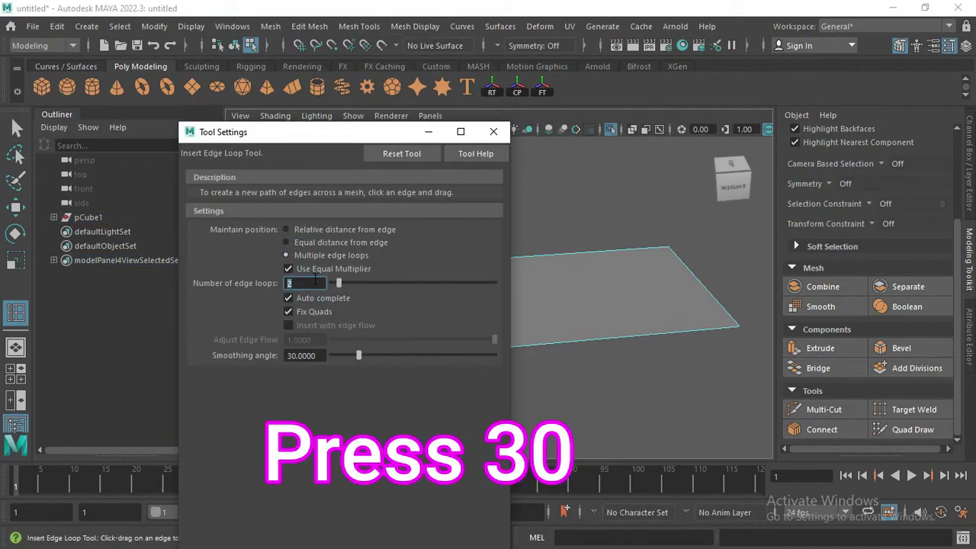
{"action": "type", "text": "30"}
Step: Extrude alternating face strips outward 0.184 to form corrugated ridges
{"action": "right_click_drag", "start_coordinate": [279, 156], "coordinate": [279, 183]}
{"action": "left_click", "coordinate": [298, 302]}
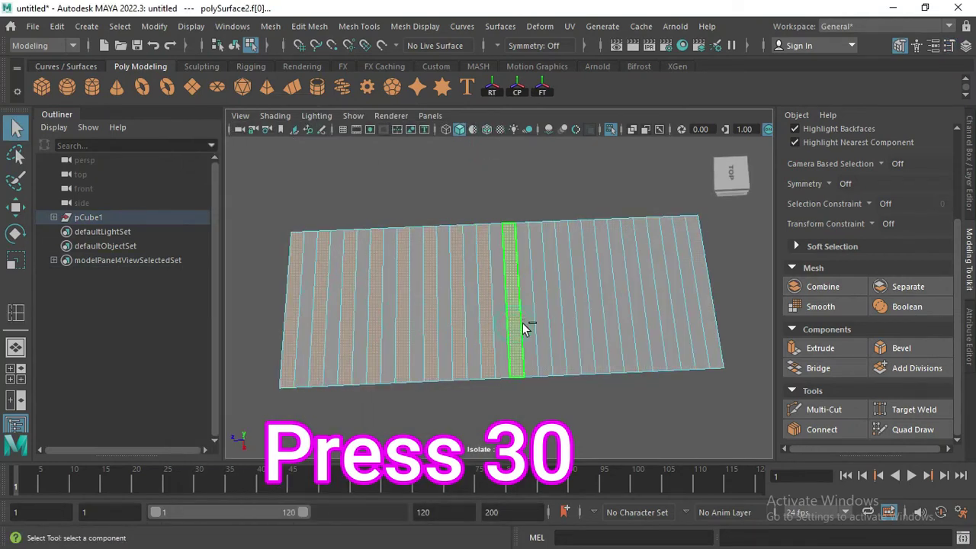
{"action": "left_click", "coordinate": [555, 328]}
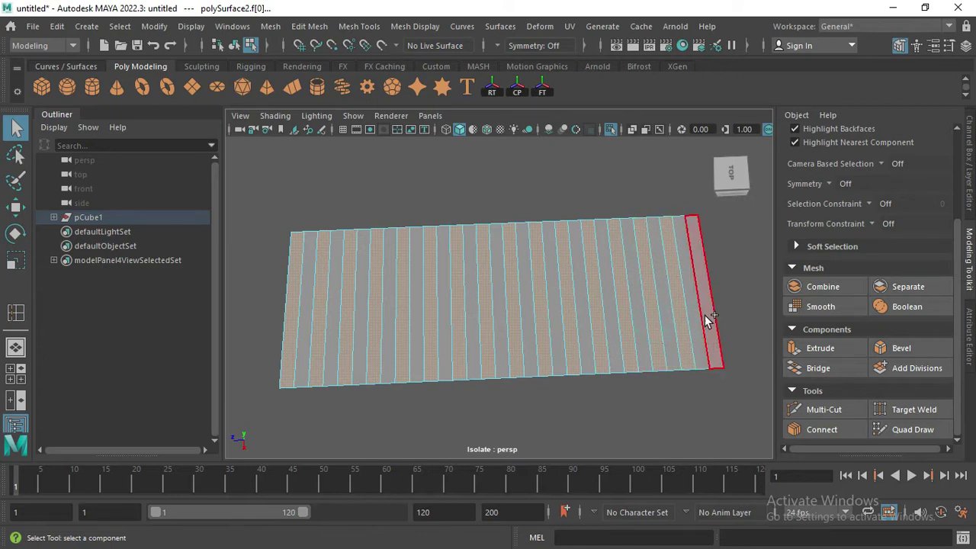
{"action": "key", "text": "ctrl+e"}
{"action": "mouse_move", "coordinate": [514, 286]}
{"action": "left_mouse_down", "text": "alt"}
{"action": "mouse_move", "coordinate": [390, 316]}
{"action": "mouse_move", "coordinate": [339, 352]}
{"action": "mouse_move", "coordinate": [402, 349]}
{"action": "mouse_move", "coordinate": [331, 322]}
{"action": "mouse_move", "coordinate": [332, 360]}
{"action": "left_mouse_up", "text": "alt"}
Step: Return to object mode and bring the rest of the scene back
{"action": "right_click_drag", "start_coordinate": [435, 164], "coordinate": [438, 103]}
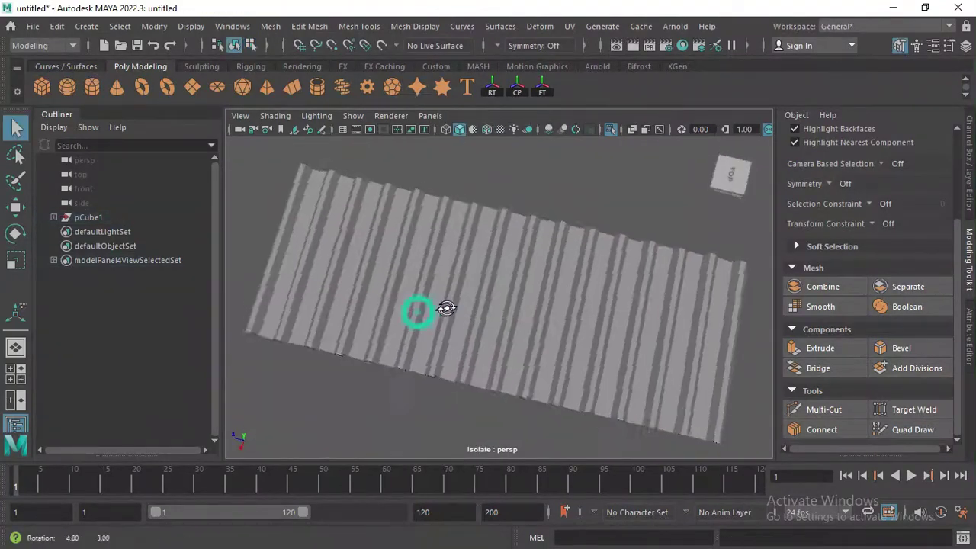
{"action": "left_click", "coordinate": [424, 316]}
{"action": "key", "text": "ctrl+1"}
{"action": "left_click_drag", "start_coordinate": [457, 305], "coordinate": [547, 256], "text": "alt"}
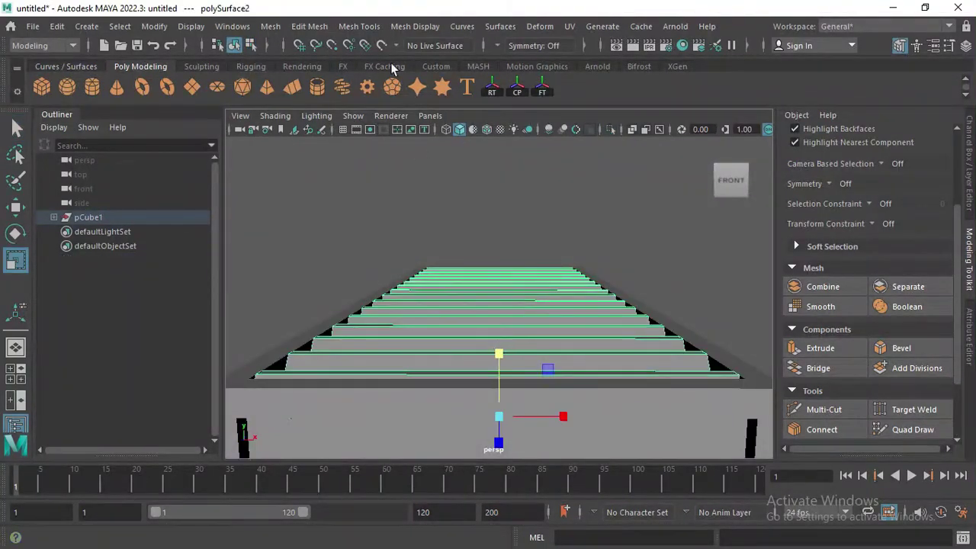
Step: Center the corrugated panel's pivot
{"action": "left_click", "coordinate": [231, 34]}
{"action": "left_click", "coordinate": [181, 130]}
{"action": "mouse_move", "coordinate": [472, 305]}
{"action": "left_mouse_down", "text": "alt"}
{"action": "mouse_move", "coordinate": [569, 324]}
{"action": "mouse_move", "coordinate": [558, 322]}
{"action": "mouse_move", "coordinate": [595, 356]}
{"action": "mouse_move", "coordinate": [501, 298]}
{"action": "mouse_move", "coordinate": [485, 308]}
{"action": "left_mouse_up", "text": "alt"}
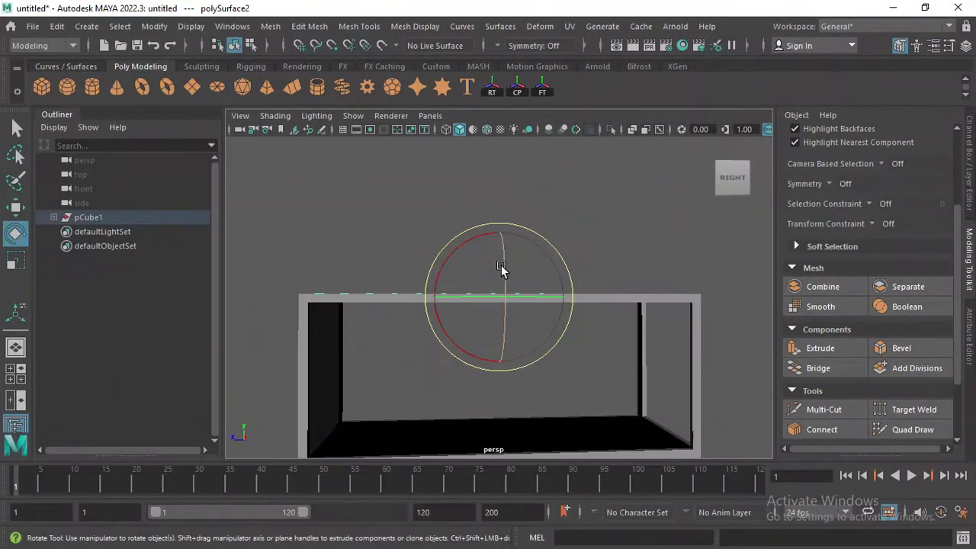
Step: Clone the panel rotated and move the copy onto the opposite wall
{"action": "left_click_drag", "start_coordinate": [501, 268], "coordinate": [507, 278], "text": "shift"}
{"action": "key", "text": "space"}
{"action": "key", "text": "space"}
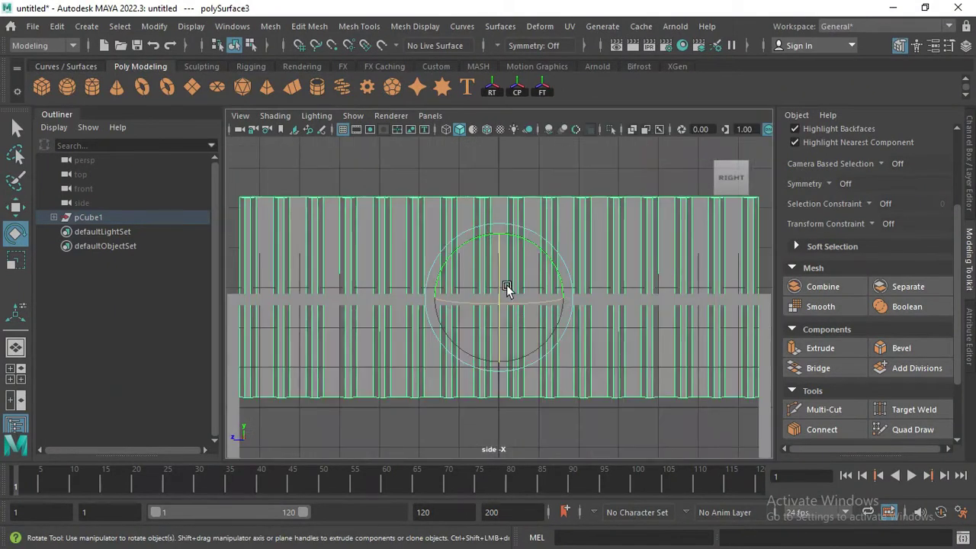
{"action": "scroll", "coordinate": [514, 273], "scroll_direction": "down", "scroll_amount": 3}
{"action": "key", "text": "w"}
{"action": "mouse_move", "coordinate": [506, 279]}
{"action": "left_mouse_down"}
{"action": "mouse_move", "coordinate": [496, 298]}
{"action": "mouse_move", "coordinate": [509, 330]}
{"action": "mouse_move", "coordinate": [320, 329]}
{"action": "mouse_move", "coordinate": [427, 336]}
{"action": "left_mouse_up"}
{"action": "key", "text": "space"}
{"action": "key", "text": "space"}
{"action": "mouse_move", "coordinate": [355, 335]}
{"action": "left_mouse_down", "text": "alt"}
{"action": "mouse_move", "coordinate": [429, 338]}
{"action": "mouse_move", "coordinate": [533, 366]}
{"action": "left_mouse_up", "text": "alt"}
{"action": "scroll", "coordinate": [688, 389], "scroll_direction": "up", "scroll_amount": 5}
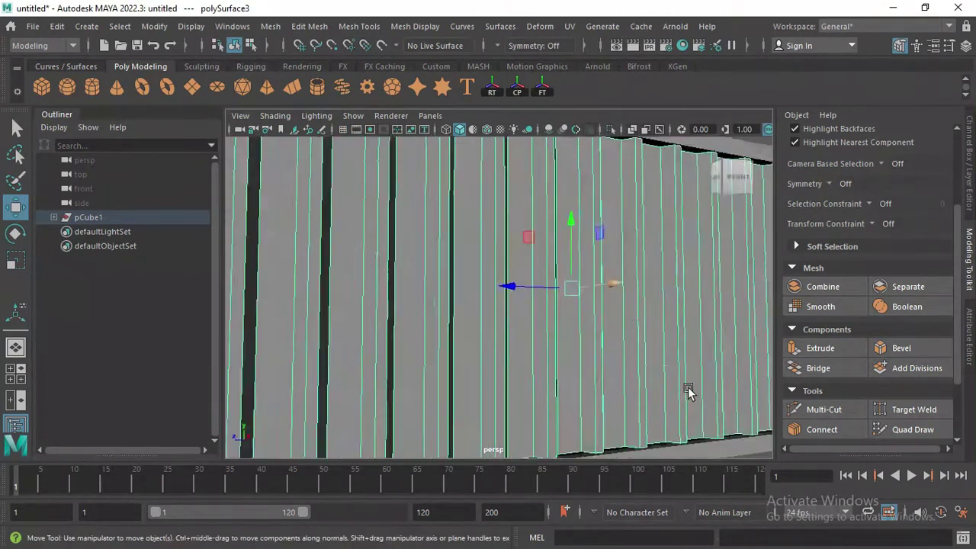
{"action": "scroll", "coordinate": [688, 388], "scroll_direction": "down", "scroll_amount": 5}
Step: Shrink the panel copy slightly to fit the container
{"action": "key", "text": "r"}
{"action": "middle_click_drag", "start_coordinate": [557, 351], "coordinate": [554, 371]}
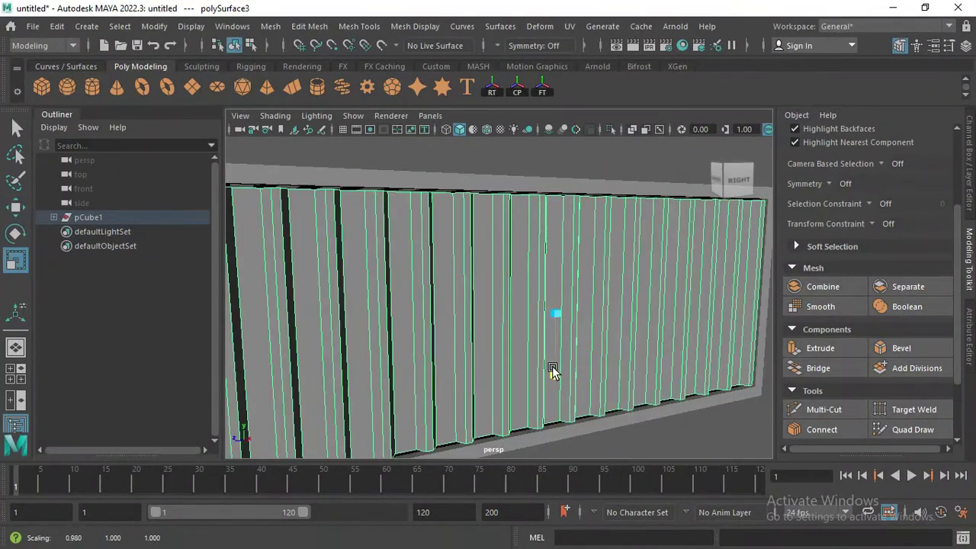
{"action": "scroll", "coordinate": [552, 373], "scroll_direction": "down", "scroll_amount": 3}
Step: Mirror the side strip group by setting its Scale X to -1
{"action": "left_click", "coordinate": [577, 419]}
{"action": "left_click_drag", "start_coordinate": [615, 388], "coordinate": [473, 127], "text": "alt"}
{"action": "left_click", "coordinate": [487, 128]}
{"action": "left_click_drag", "start_coordinate": [508, 181], "coordinate": [479, 316], "text": "alt"}
{"action": "left_click", "coordinate": [479, 316]}
{"action": "left_click", "coordinate": [969, 160]}
{"action": "type", "text": "1"}
{"action": "key", "text": "Return"}
{"action": "left_click", "coordinate": [664, 211]}
Step: Clone the top corrugated strips and tilt the copy
{"action": "mouse_move", "coordinate": [664, 211]}
{"action": "left_mouse_down", "text": "alt"}
{"action": "mouse_move", "coordinate": [370, 274]}
{"action": "mouse_move", "coordinate": [430, 237]}
{"action": "mouse_move", "coordinate": [446, 286]}
{"action": "left_mouse_up", "text": "alt"}
{"action": "left_click", "coordinate": [450, 265]}
{"action": "mouse_move", "coordinate": [497, 209]}
{"action": "left_mouse_down", "text": "alt"}
{"action": "mouse_move", "coordinate": [523, 262]}
{"action": "mouse_move", "coordinate": [495, 215]}
{"action": "left_mouse_up", "text": "alt"}
Step: Move polySurface5 and polySurface6 out of the pCube1 group in the Outliner
{"action": "left_click", "coordinate": [57, 217]}
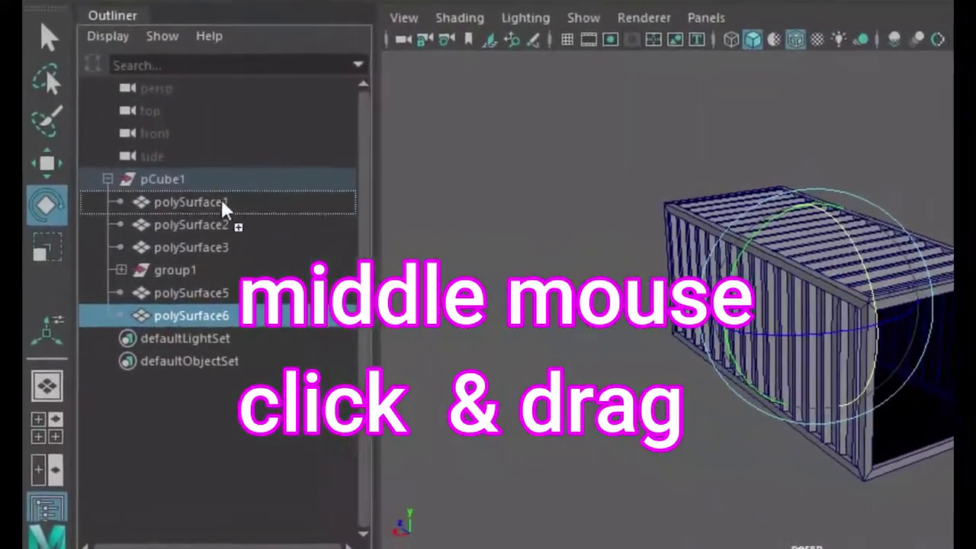
{"action": "middle_click_drag", "start_coordinate": [189, 329], "coordinate": [224, 207]}
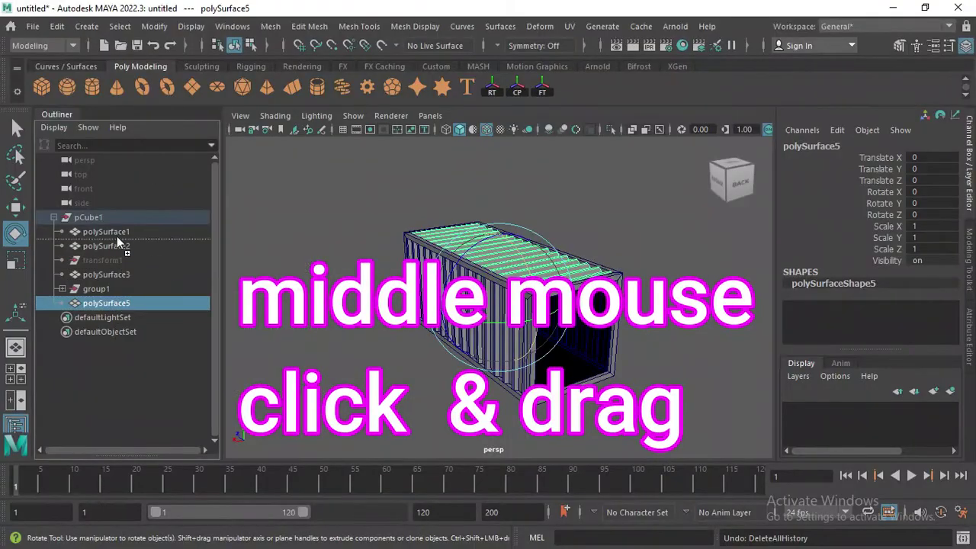
{"action": "middle_click_drag", "start_coordinate": [116, 237], "coordinate": [119, 209]}
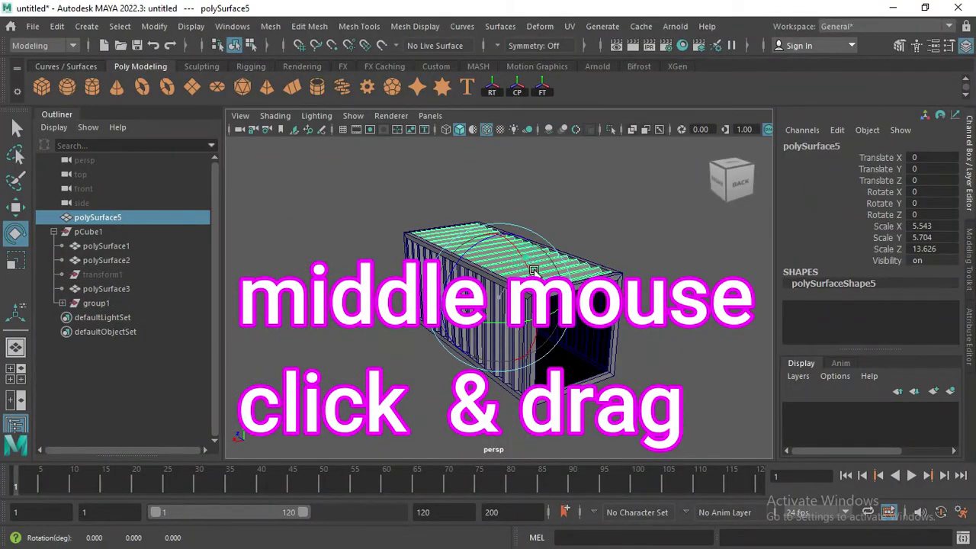
Step: Rotate polySurface6 to -810 on X so it lies flat
{"action": "middle_click_drag", "start_coordinate": [525, 259], "coordinate": [520, 261], "text": "shift"}
{"action": "key", "text": "ctrl+z"}
{"action": "left_click_drag", "start_coordinate": [530, 262], "coordinate": [506, 264], "text": "alt"}
{"action": "left_click_drag", "start_coordinate": [534, 362], "coordinate": [568, 382]}
Step: Move polySurface6 down beneath the container to Translate Y -3.92
{"action": "key", "text": "ctrl+space"}
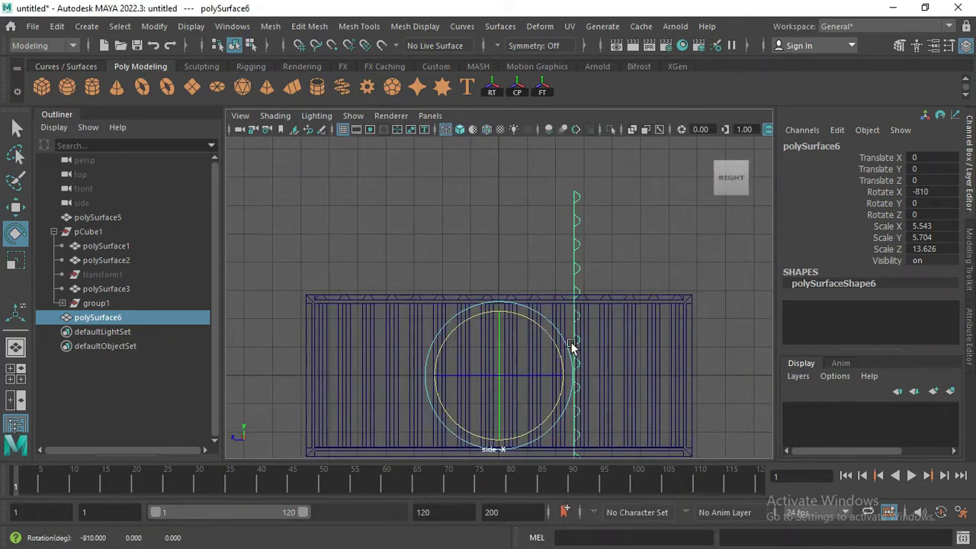
{"action": "scroll", "coordinate": [551, 337], "scroll_direction": "down", "scroll_amount": 3}
{"action": "key", "text": "w"}
{"action": "left_click_drag", "start_coordinate": [412, 265], "coordinate": [457, 312]}
{"action": "key", "text": "space"}
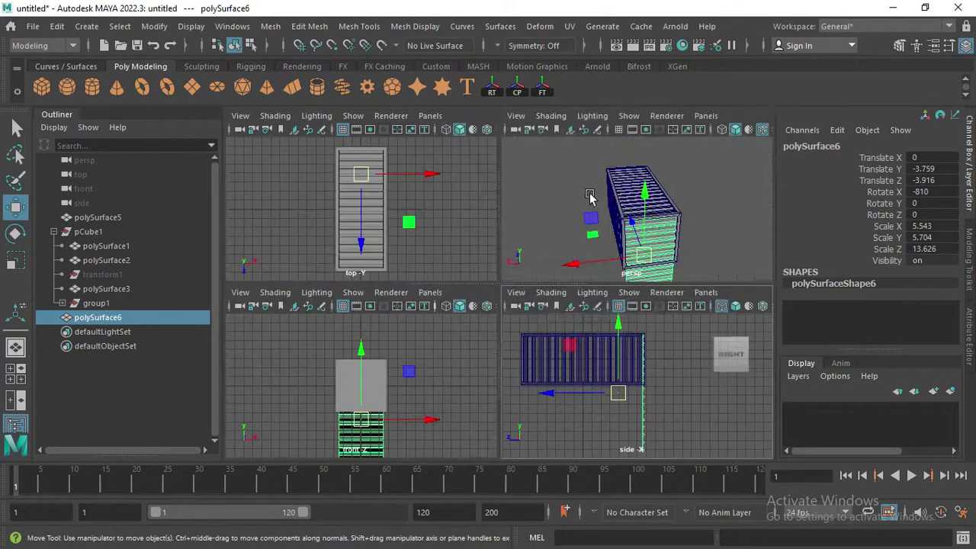
{"action": "key", "text": "space"}
{"action": "scroll", "coordinate": [440, 257], "scroll_direction": "up", "scroll_amount": 3}
{"action": "scroll", "coordinate": [432, 246], "scroll_direction": "up", "scroll_amount": 2}
{"action": "mouse_move", "coordinate": [432, 246]}
{"action": "left_mouse_down", "text": "alt"}
{"action": "mouse_move", "coordinate": [523, 215]}
{"action": "mouse_move", "coordinate": [480, 358]}
{"action": "mouse_move", "coordinate": [472, 306]}
{"action": "left_mouse_up", "text": "alt"}
{"action": "mouse_move", "coordinate": [473, 359]}
{"action": "left_mouse_down"}
{"action": "mouse_move", "coordinate": [464, 375]}
{"action": "mouse_move", "coordinate": [462, 359]}
{"action": "mouse_move", "coordinate": [345, 374]}
{"action": "mouse_move", "coordinate": [447, 407]}
{"action": "left_mouse_up"}
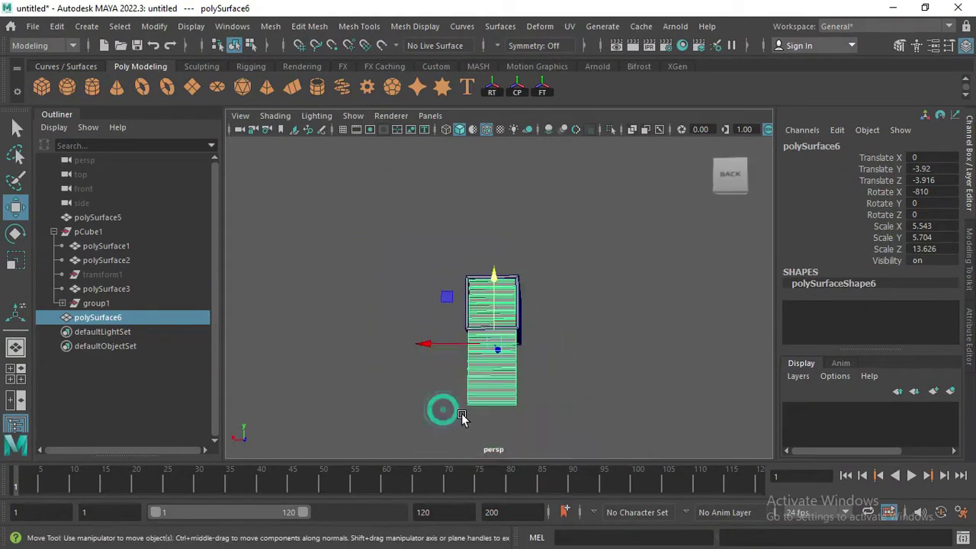
Step: Select the panel's strip faces in wireframe and nudge them into position
{"action": "key", "text": "space"}
{"action": "key", "text": "space"}
{"action": "key", "text": "4"}
{"action": "key", "text": "F11"}
{"action": "mouse_move", "coordinate": [316, 425]}
{"action": "left_mouse_down"}
{"action": "mouse_move", "coordinate": [642, 262]}
{"action": "mouse_move", "coordinate": [643, 236]}
{"action": "left_mouse_up"}
{"action": "key", "text": "f"}
{"action": "left_click_drag", "start_coordinate": [566, 299], "coordinate": [571, 305]}
{"action": "key", "text": "5"}
{"action": "key", "text": "space"}
{"action": "key", "text": "f"}
Step: Check individual strip faces from the front, then select the container body
{"action": "left_click", "coordinate": [473, 338]}
{"action": "scroll", "coordinate": [516, 347], "scroll_direction": "down", "scroll_amount": 2}
{"action": "mouse_move", "coordinate": [517, 347]}
{"action": "left_mouse_down", "text": "alt"}
{"action": "mouse_move", "coordinate": [495, 282]}
{"action": "mouse_move", "coordinate": [534, 228]}
{"action": "mouse_move", "coordinate": [562, 140]}
{"action": "left_mouse_up", "text": "alt"}
{"action": "left_click", "coordinate": [487, 259]}
{"action": "mouse_move", "coordinate": [561, 140]}
{"action": "right_mouse_down"}
{"action": "mouse_move", "coordinate": [585, 194]}
{"action": "mouse_move", "coordinate": [631, 120]}
{"action": "right_mouse_up"}
{"action": "key", "text": "r"}
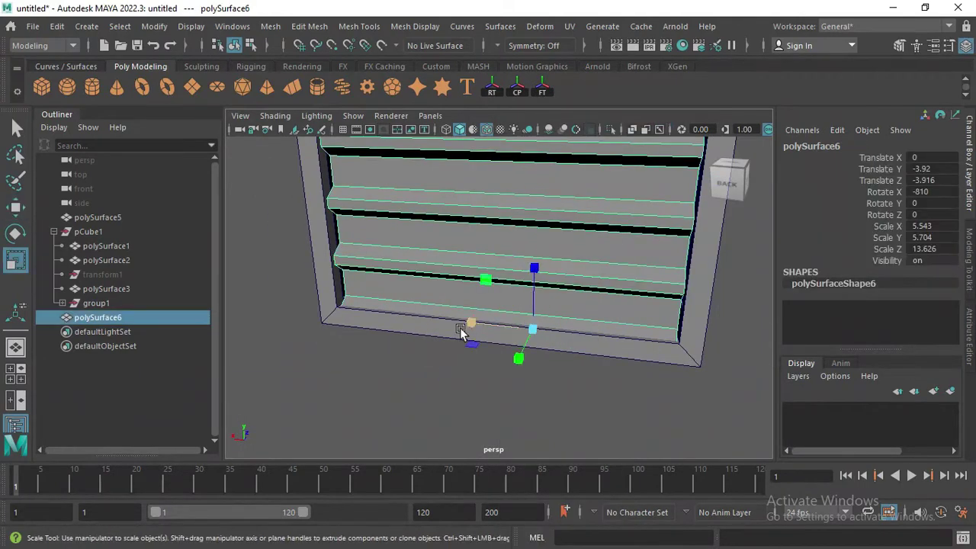
{"action": "left_click", "coordinate": [334, 332]}
{"action": "left_click_drag", "start_coordinate": [334, 332], "coordinate": [449, 267], "text": "alt"}
{"action": "right_click_drag", "start_coordinate": [449, 267], "coordinate": [361, 280], "text": "alt"}
{"action": "left_click_drag", "start_coordinate": [362, 280], "coordinate": [305, 262], "text": "alt"}
{"action": "left_click", "coordinate": [305, 261]}
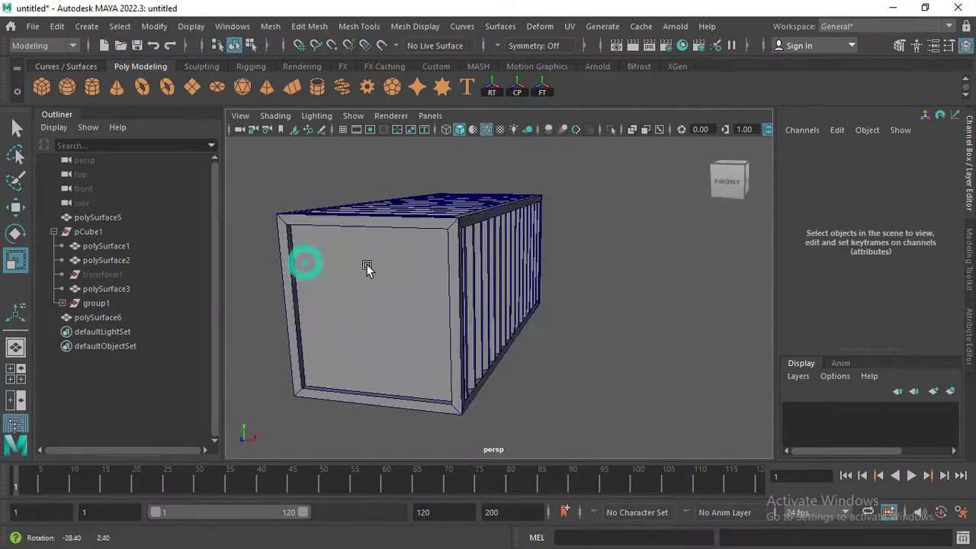
Step: Duplicate the container's front face into a new separate piece with Edit Mesh > Duplicate
{"action": "right_click_drag", "start_coordinate": [426, 140], "coordinate": [427, 257]}
{"action": "left_click", "coordinate": [426, 257]}
{"action": "left_click", "coordinate": [309, 26]}
{"action": "left_click", "coordinate": [336, 414]}
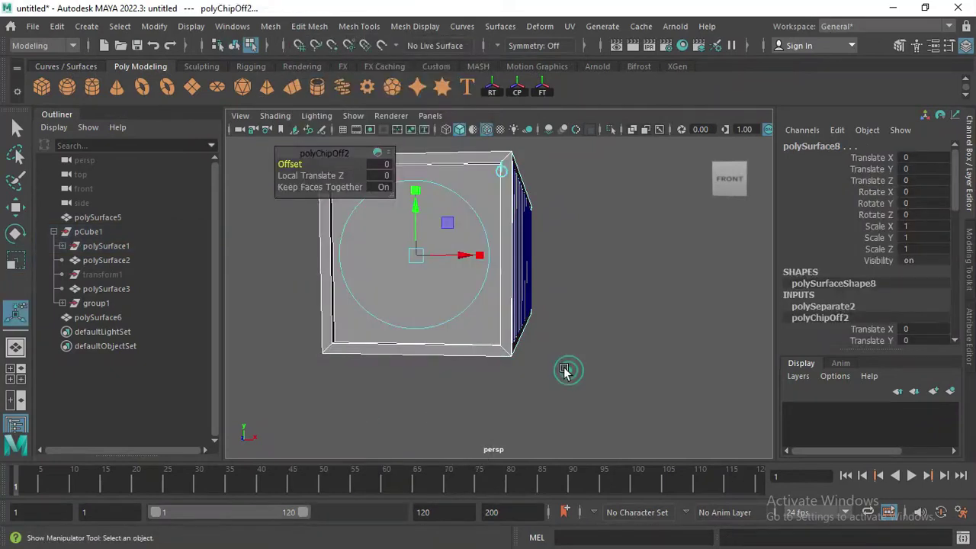
{"action": "right_click_drag", "start_coordinate": [379, 141], "coordinate": [436, 124]}
Step: Move polySurface7 to the Outliner's top level and select the pCube1 pieces
{"action": "left_click", "coordinate": [61, 245]}
{"action": "left_click", "coordinate": [123, 269]}
{"action": "mouse_move", "coordinate": [123, 269]}
{"action": "left_mouse_down"}
{"action": "mouse_move", "coordinate": [129, 216]}
{"action": "mouse_move", "coordinate": [137, 239]}
{"action": "left_mouse_up"}
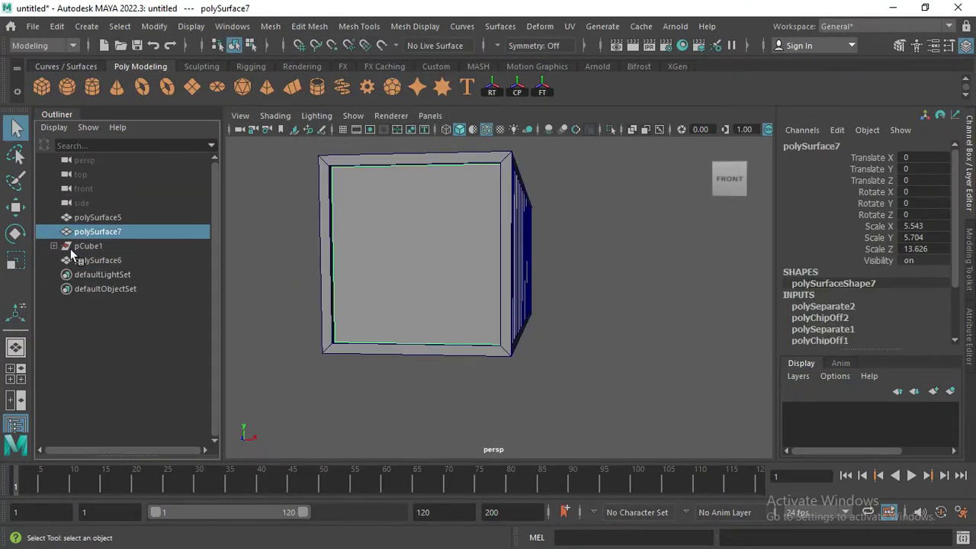
{"action": "left_click", "coordinate": [62, 260]}
{"action": "left_click", "coordinate": [105, 260]}
{"action": "left_click", "coordinate": [98, 276]}
{"action": "left_click", "coordinate": [109, 289]}
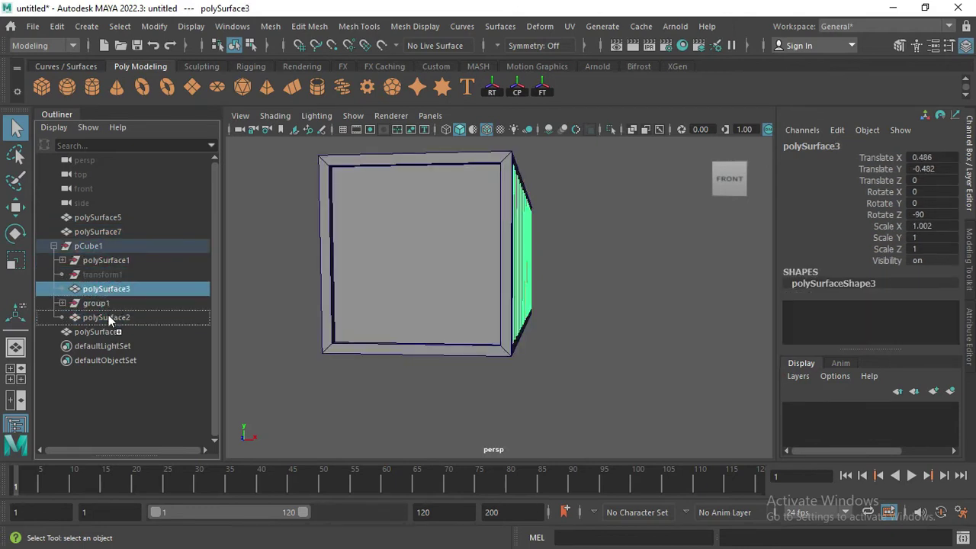
{"action": "left_click", "coordinate": [97, 303]}
{"action": "left_click", "coordinate": [53, 246]}
{"action": "left_click", "coordinate": [88, 245]}
{"action": "mouse_move", "coordinate": [529, 272]}
{"action": "left_mouse_down", "text": "alt"}
{"action": "mouse_move", "coordinate": [306, 183]}
{"action": "mouse_move", "coordinate": [557, 366]}
{"action": "left_mouse_up", "text": "alt"}
Step: Freeze transformations on the separated pieces, then delete pCube1 and undo the deletion
{"action": "left_click", "coordinate": [154, 26]}
{"action": "left_click", "coordinate": [147, 30]}
{"action": "left_click", "coordinate": [147, 30]}
{"action": "left_click", "coordinate": [360, 187]}
{"action": "left_click", "coordinate": [174, 243]}
{"action": "key", "text": "Delete"}
{"action": "key", "text": "ctrl+z"}
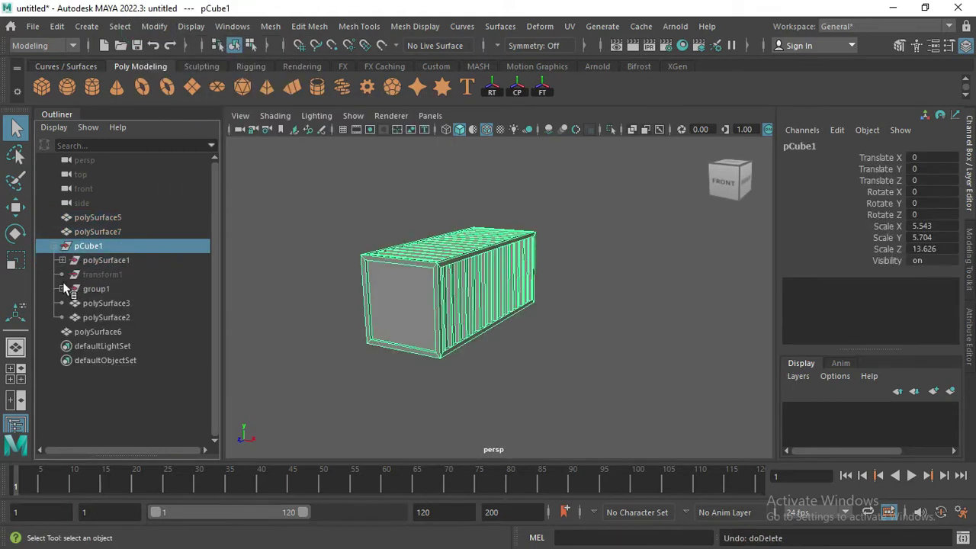
Step: Move polySurface4 and polySurface8 out of their groups to the Outliner's top level
{"action": "left_click", "coordinate": [97, 305]}
{"action": "mouse_move", "coordinate": [121, 320]}
{"action": "left_mouse_down"}
{"action": "mouse_move", "coordinate": [114, 231]}
{"action": "mouse_move", "coordinate": [107, 263]}
{"action": "left_mouse_up"}
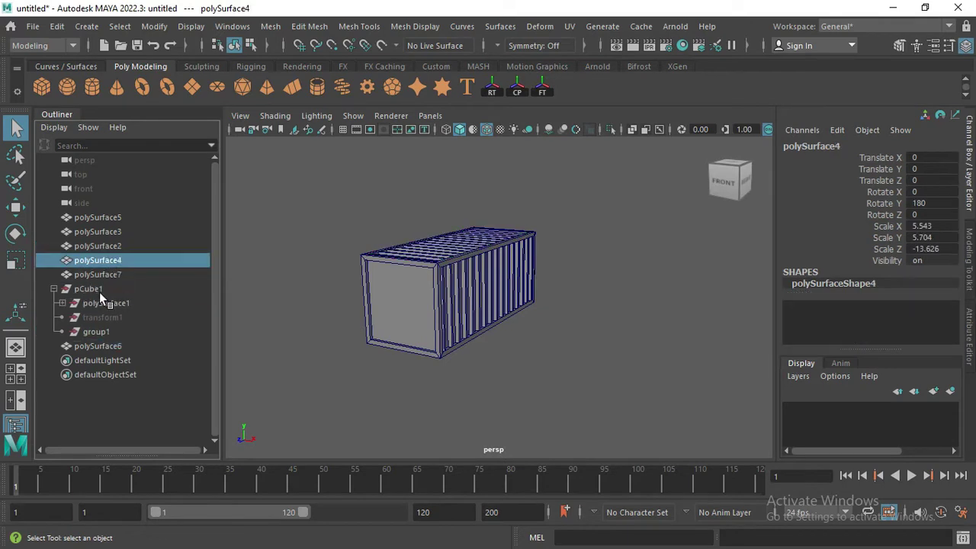
{"action": "left_click", "coordinate": [108, 290]}
{"action": "left_click", "coordinate": [62, 303]}
{"action": "left_click_drag", "start_coordinate": [107, 317], "coordinate": [111, 276]}
{"action": "left_click", "coordinate": [90, 303]}
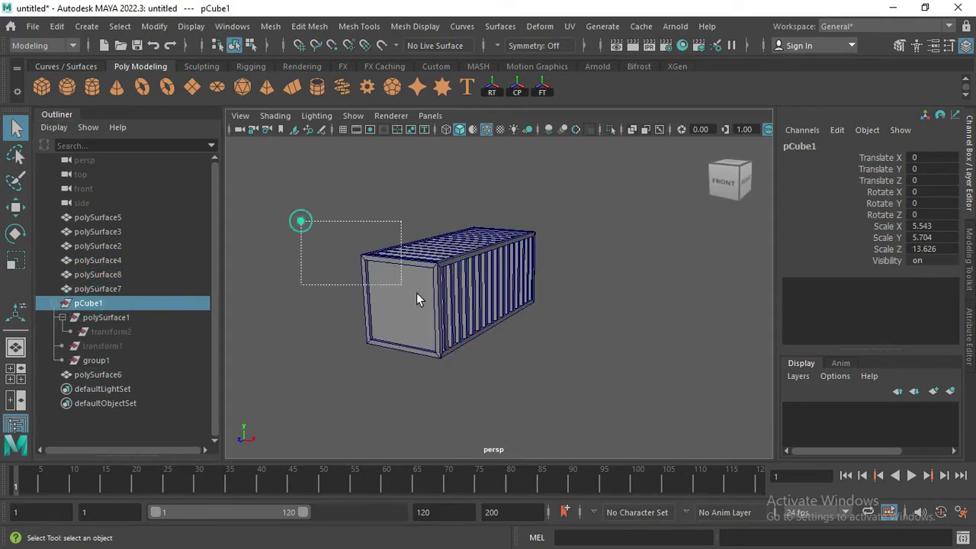
Step: Freeze the pieces' transforms and delete pCube1 with its leftover group
{"action": "left_click", "coordinate": [154, 26]}
{"action": "left_click", "coordinate": [205, 115]}
{"action": "left_click", "coordinate": [134, 302]}
{"action": "key", "text": "Delete"}
Step: Isolate the front panel polySurface7 and frame it face-on
{"action": "left_click", "coordinate": [390, 280]}
{"action": "key", "text": "f"}
{"action": "left_click_drag", "start_coordinate": [320, 196], "coordinate": [453, 266], "text": "alt"}
{"action": "key", "text": "ctrl+1"}
{"action": "left_click_drag", "start_coordinate": [348, 322], "coordinate": [370, 319], "text": "alt"}
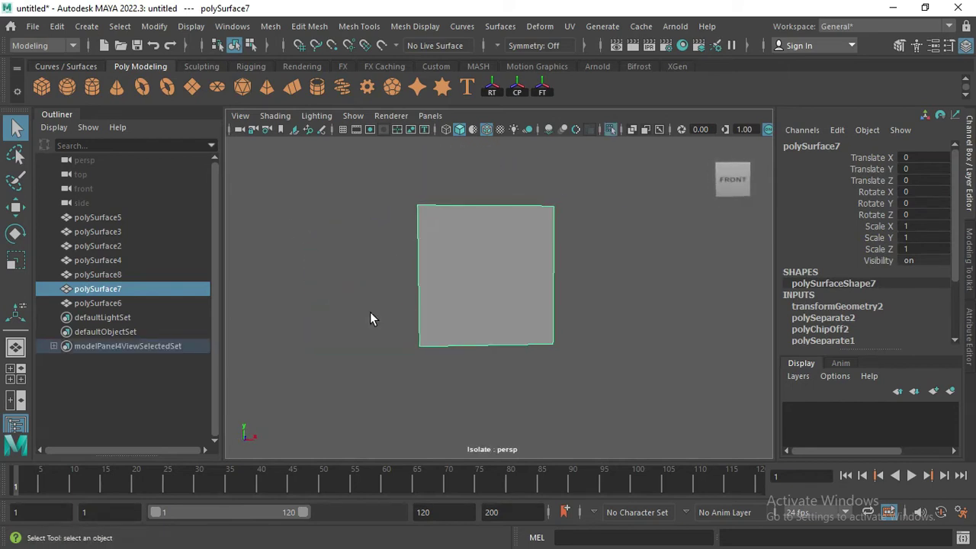
Step: Insert vertical edge loops and three horizontal edge loops across the panel
{"action": "left_click", "coordinate": [359, 26]}
{"action": "left_click", "coordinate": [494, 135]}
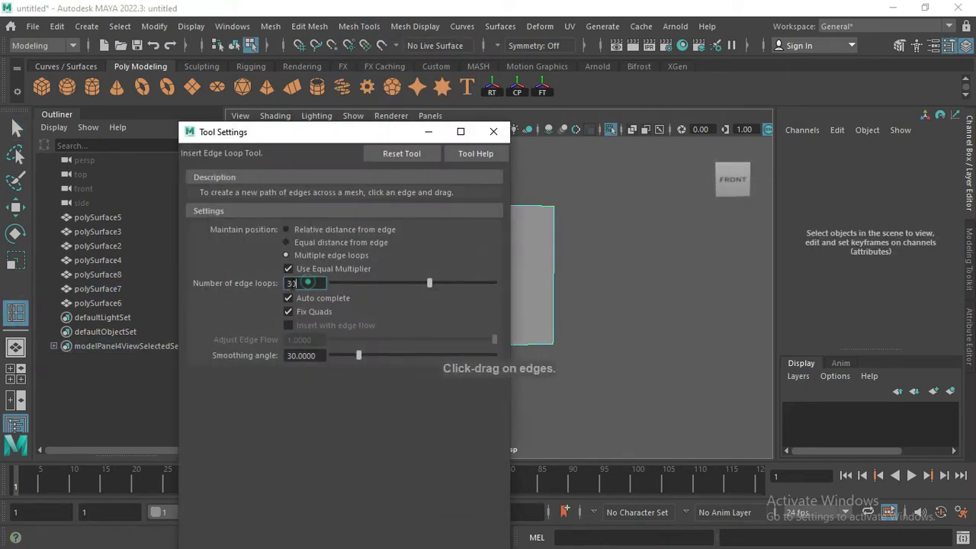
{"action": "left_click", "coordinate": [494, 131]}
{"action": "left_click", "coordinate": [486, 343]}
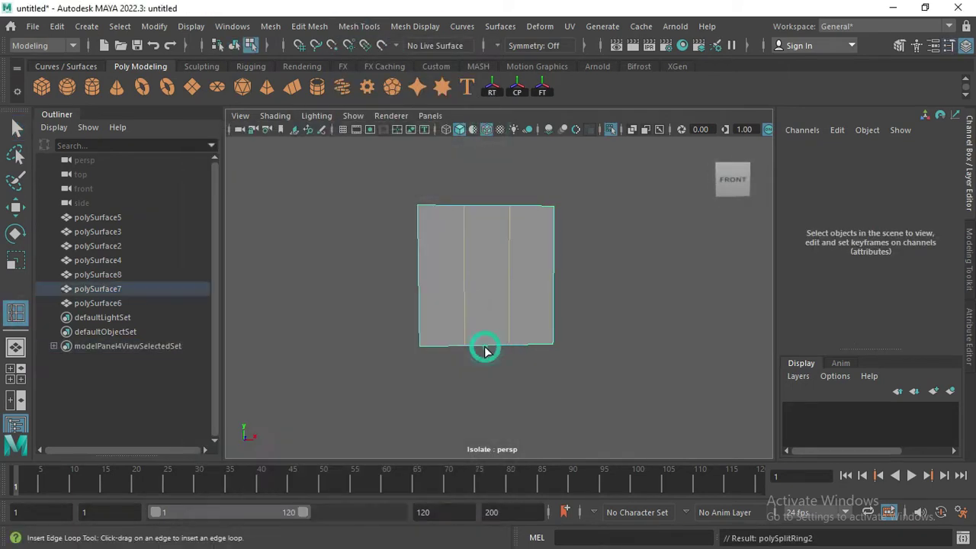
{"action": "scroll", "coordinate": [509, 243], "scroll_direction": "up", "scroll_amount": 3}
{"action": "left_click", "coordinate": [538, 299]}
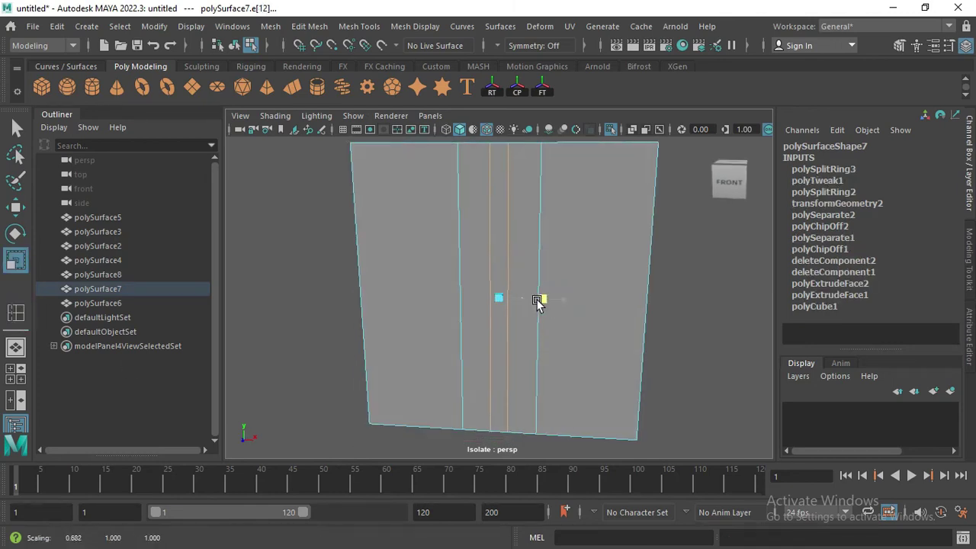
{"action": "left_click_drag", "start_coordinate": [511, 299], "coordinate": [436, 356], "text": "alt"}
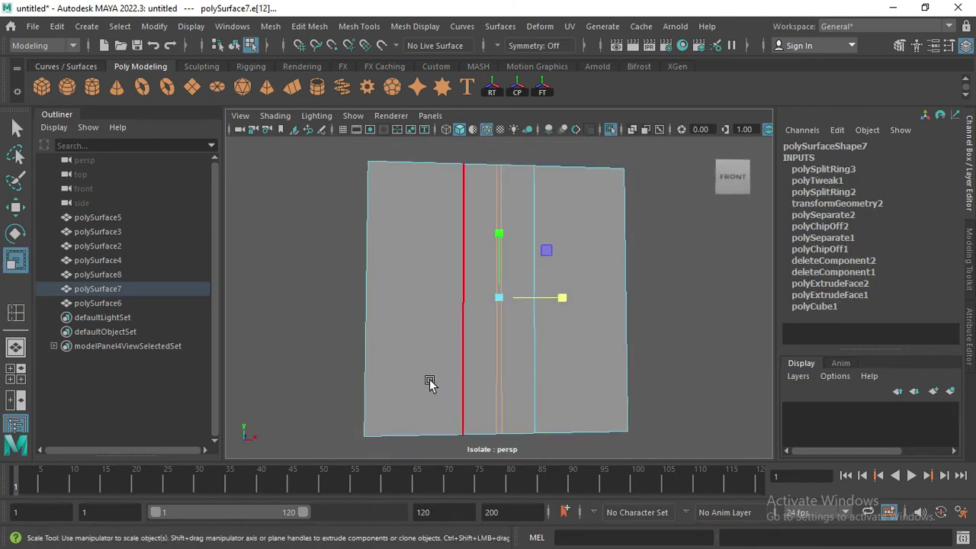
{"action": "double_click", "coordinate": [17, 347]}
{"action": "left_click", "coordinate": [493, 131]}
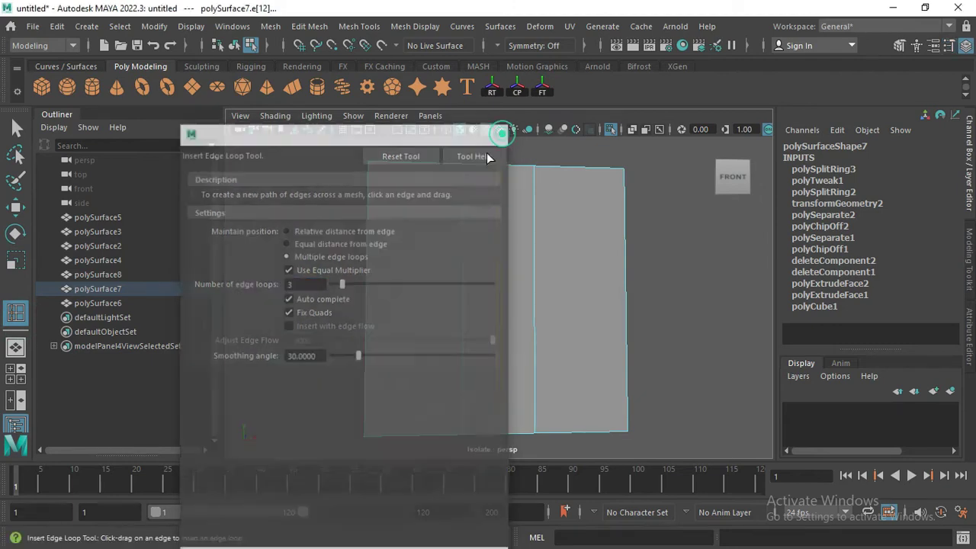
{"action": "left_click", "coordinate": [537, 283]}
Step: Bevel the horizontal edges into bands with Fraction 0.6
{"action": "left_click", "coordinate": [969, 251]}
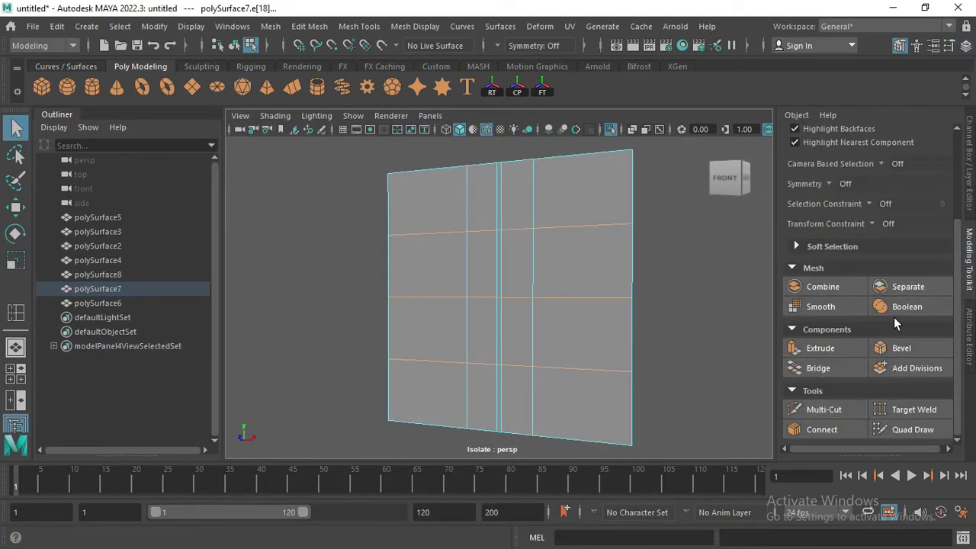
{"action": "left_click", "coordinate": [901, 347]}
{"action": "left_click", "coordinate": [293, 164]}
{"action": "middle_click_drag", "start_coordinate": [298, 164], "coordinate": [384, 203]}
{"action": "key", "text": "ctrl+a"}
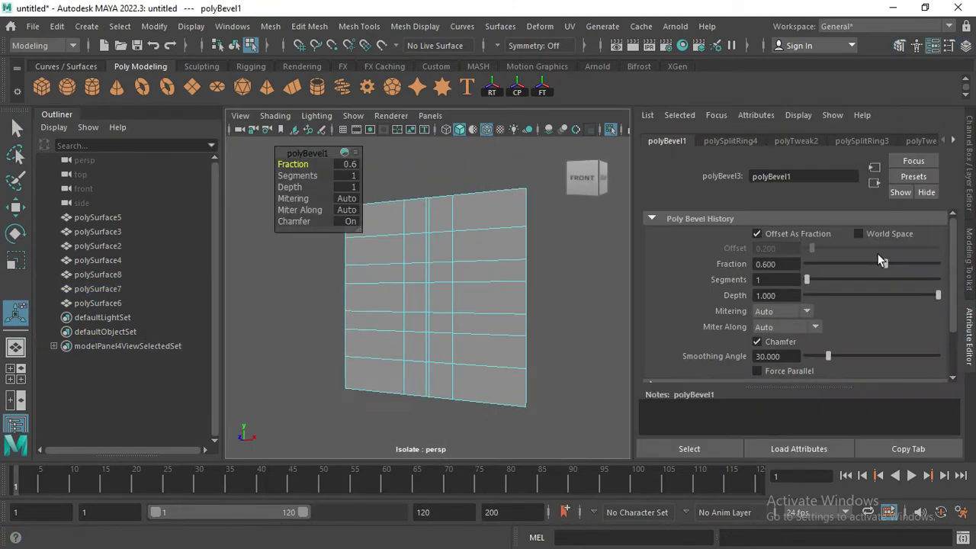
Step: Lower polyBevel1 Fraction to 0.209 and insert vertical edge loops near both panel sides
{"action": "left_click_drag", "start_coordinate": [886, 265], "coordinate": [859, 264]}
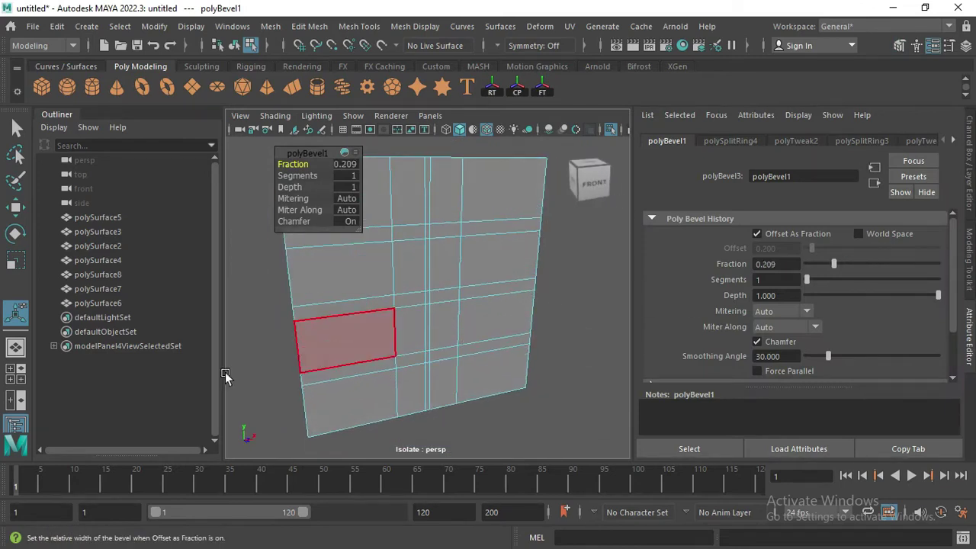
{"action": "left_click", "coordinate": [225, 372]}
{"action": "left_click", "coordinate": [312, 26]}
{"action": "left_click", "coordinate": [490, 135]}
{"action": "left_click", "coordinate": [493, 132]}
{"action": "mouse_move", "coordinate": [507, 227]}
{"action": "left_mouse_down"}
{"action": "mouse_move", "coordinate": [539, 229]}
{"action": "mouse_move", "coordinate": [546, 242]}
{"action": "left_mouse_up"}
{"action": "left_click_drag", "start_coordinate": [330, 227], "coordinate": [333, 236]}
{"action": "key", "text": "q"}
{"action": "left_click", "coordinate": [358, 232]}
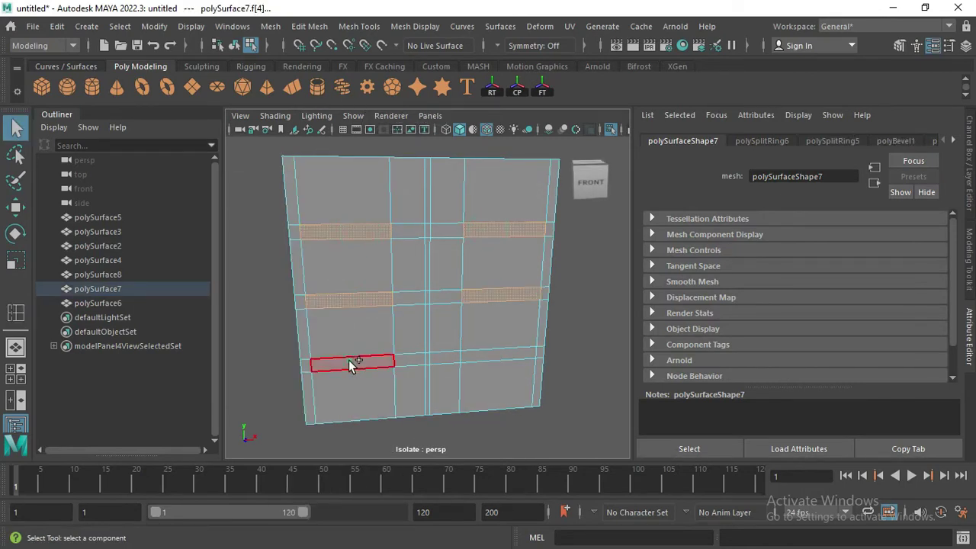
Step: Extrude the selected band faces inward to recess them, then extrude them again
{"action": "left_click_drag", "start_coordinate": [419, 318], "coordinate": [509, 309], "text": "alt"}
{"action": "left_click", "coordinate": [968, 259]}
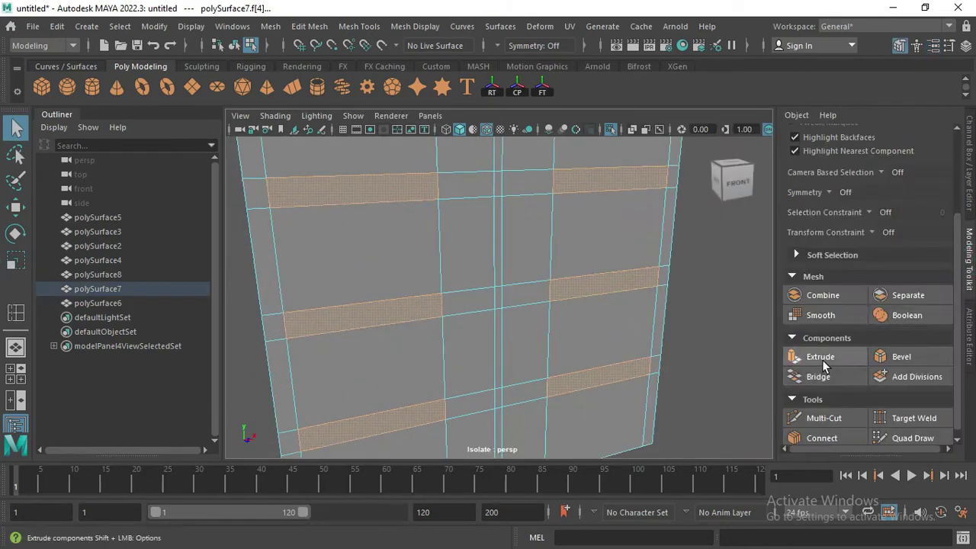
{"action": "left_click", "coordinate": [820, 356]}
{"action": "mouse_move", "coordinate": [329, 170]}
{"action": "left_mouse_down", "text": "alt"}
{"action": "mouse_move", "coordinate": [387, 152]}
{"action": "mouse_move", "coordinate": [427, 251]}
{"action": "left_mouse_up", "text": "alt"}
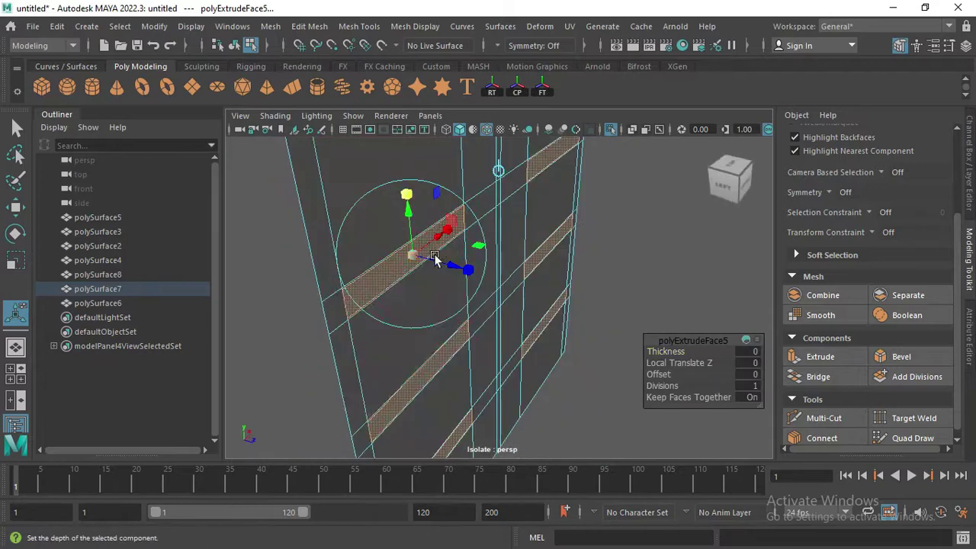
{"action": "key", "text": "ctrl+e"}
{"action": "right_click", "coordinate": [486, 141]}
{"action": "scroll", "coordinate": [549, 206], "scroll_direction": "up", "scroll_amount": 5}
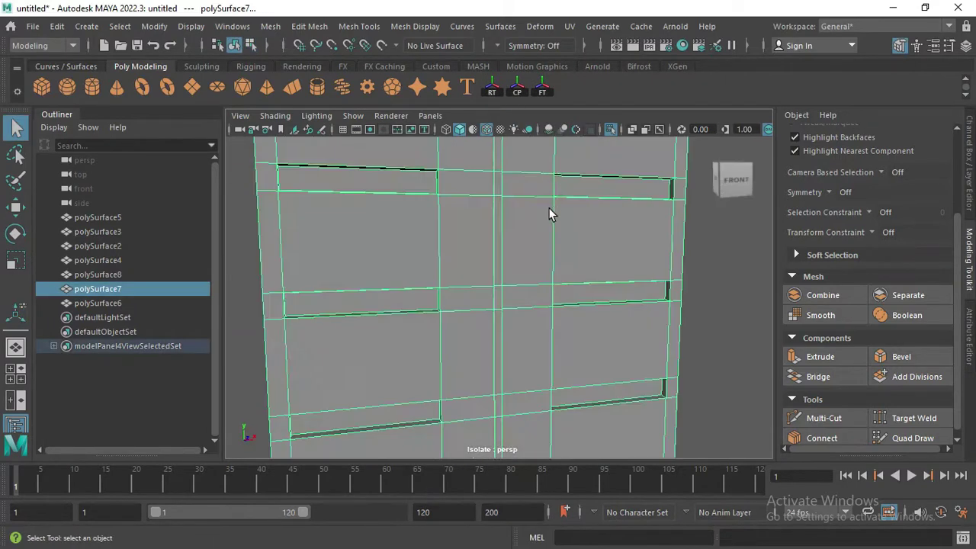
{"action": "scroll", "coordinate": [719, 272], "scroll_direction": "down", "scroll_amount": 5}
{"action": "left_click_drag", "start_coordinate": [632, 266], "coordinate": [351, 260], "text": "alt"}
Step: Extrude a door face, shrink it slightly, extrude again, and return to object mode
{"action": "right_click_drag", "start_coordinate": [453, 196], "coordinate": [507, 178]}
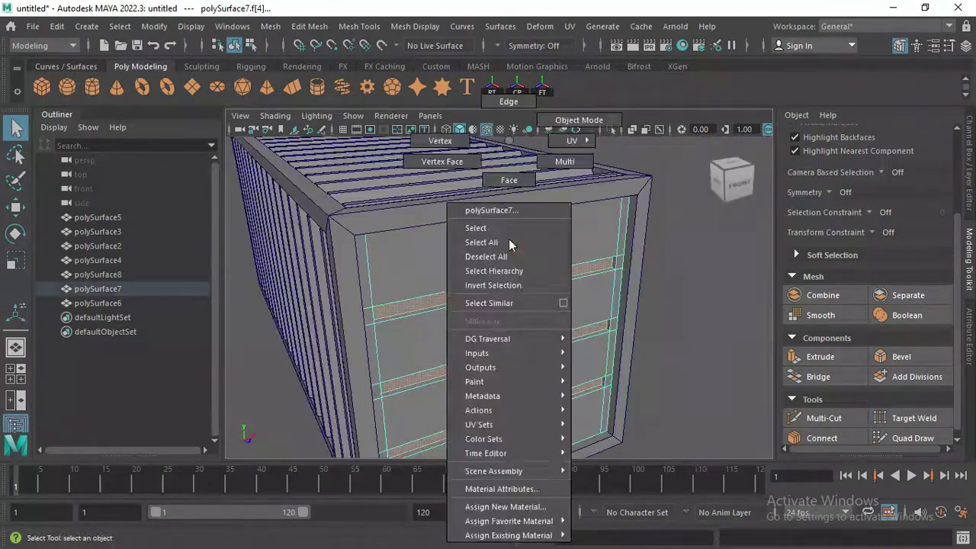
{"action": "left_click", "coordinate": [480, 216]}
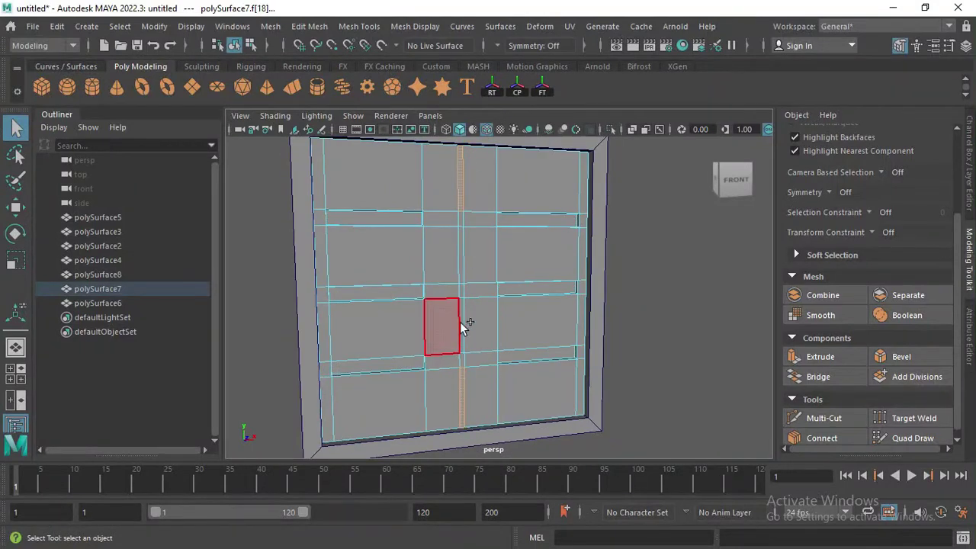
{"action": "key", "text": "ctrl+e"}
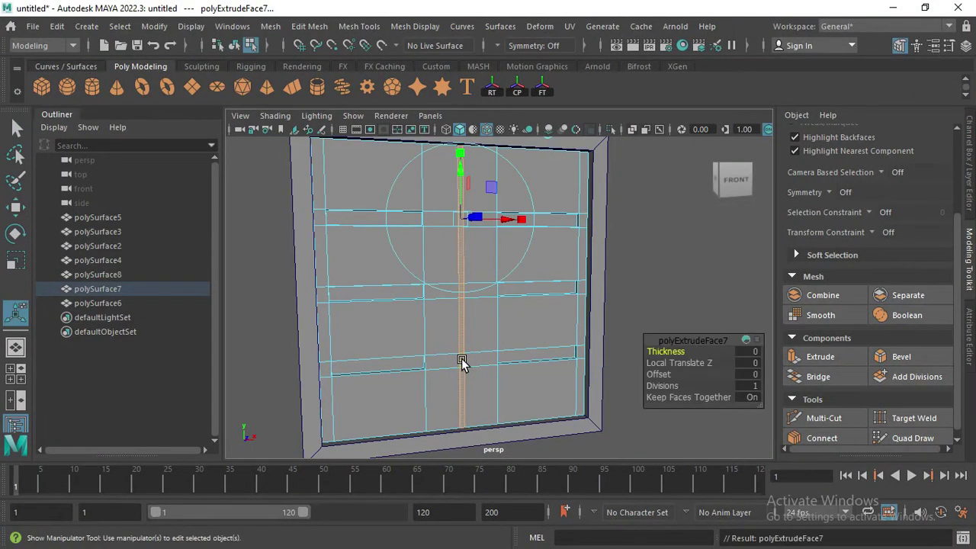
{"action": "scroll", "coordinate": [408, 241], "scroll_direction": "up", "scroll_amount": 3}
{"action": "key", "text": "r"}
{"action": "mouse_move", "coordinate": [534, 295]}
{"action": "left_mouse_down"}
{"action": "mouse_move", "coordinate": [559, 295]}
{"action": "mouse_move", "coordinate": [551, 315]}
{"action": "left_mouse_up"}
{"action": "left_click", "coordinate": [820, 356]}
{"action": "key", "text": "w"}
{"action": "mouse_move", "coordinate": [525, 343]}
{"action": "left_mouse_down", "text": "alt"}
{"action": "mouse_move", "coordinate": [481, 318]}
{"action": "mouse_move", "coordinate": [497, 333]}
{"action": "mouse_move", "coordinate": [523, 190]}
{"action": "left_mouse_up", "text": "alt"}
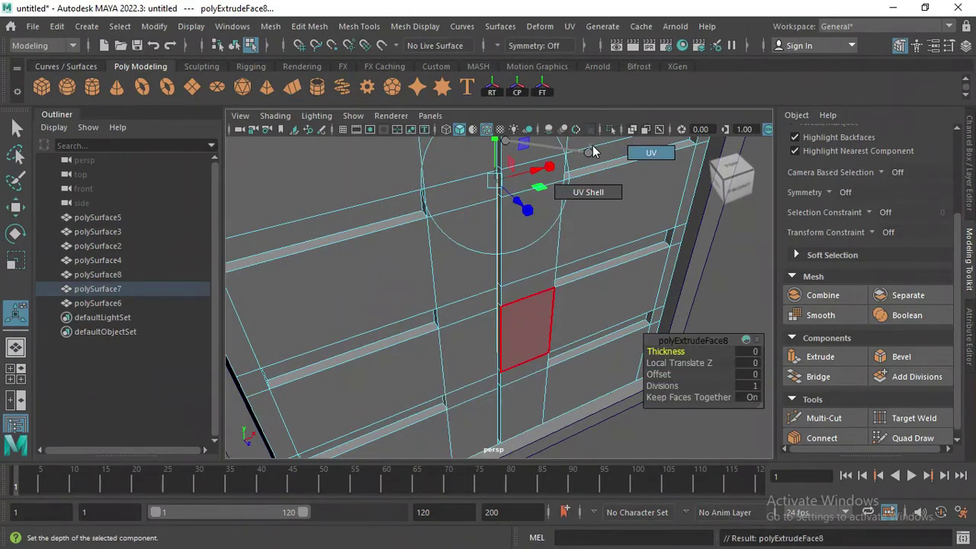
{"action": "right_click_drag", "start_coordinate": [523, 189], "coordinate": [516, 120]}
{"action": "left_click_drag", "start_coordinate": [599, 218], "coordinate": [626, 291], "text": "alt"}
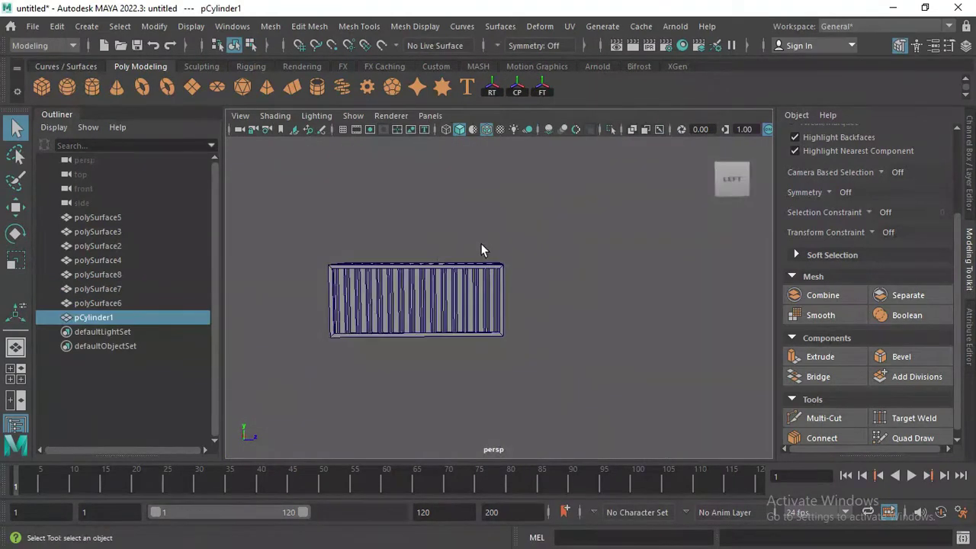
Step: Scale pCylinder1 into a tall, thin rod and view it in a single side view
{"action": "key", "text": "r"}
{"action": "left_click_drag", "start_coordinate": [575, 317], "coordinate": [497, 239]}
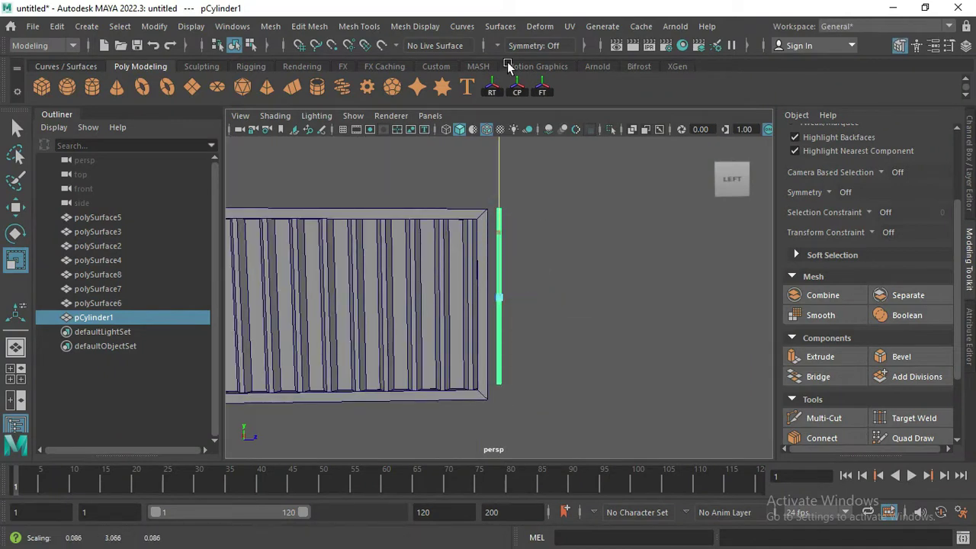
{"action": "key", "text": "space"}
{"action": "key", "text": "space"}
{"action": "right_click", "coordinate": [499, 142]}
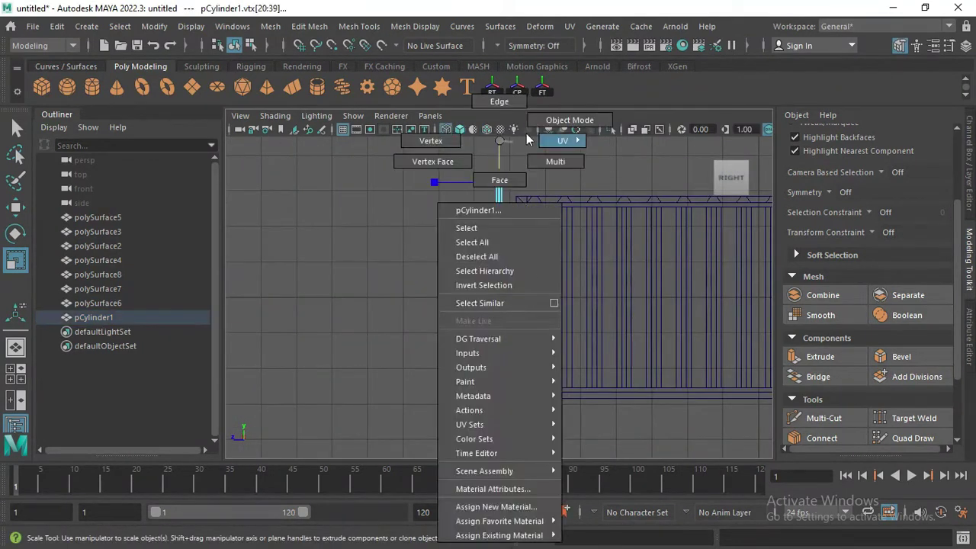
{"action": "left_click", "coordinate": [569, 120]}
{"action": "key", "text": "w"}
{"action": "key", "text": "F9"}
Step: Select the cylinder's top and bottom vertex rings
{"action": "left_click_drag", "start_coordinate": [433, 153], "coordinate": [527, 198]}
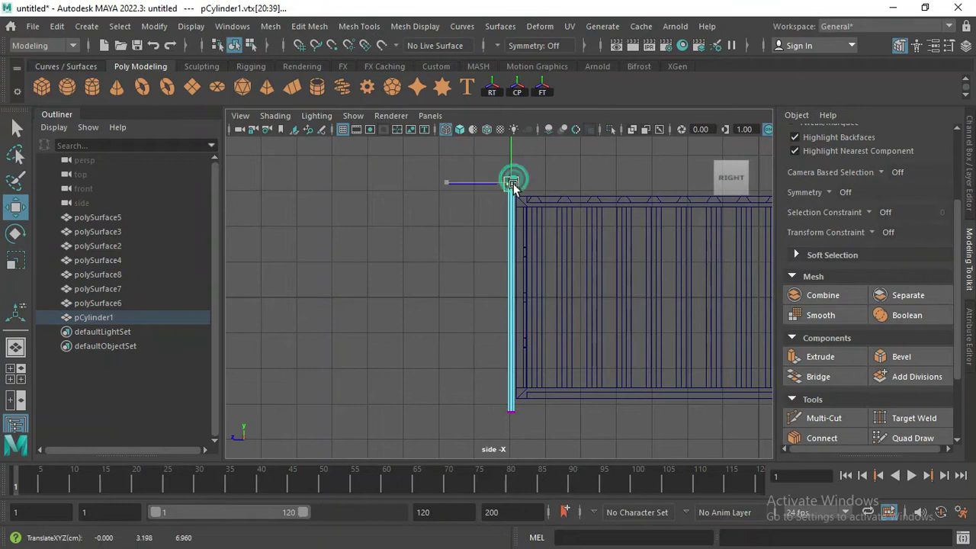
{"action": "key", "text": "f"}
{"action": "right_click", "coordinate": [503, 137]}
{"action": "scroll", "coordinate": [496, 290], "scroll_direction": "down", "scroll_amount": 3}
{"action": "left_click_drag", "start_coordinate": [465, 267], "coordinate": [534, 305]}
{"action": "key", "text": "f"}
{"action": "scroll", "coordinate": [488, 191], "scroll_direction": "down", "scroll_amount": 3}
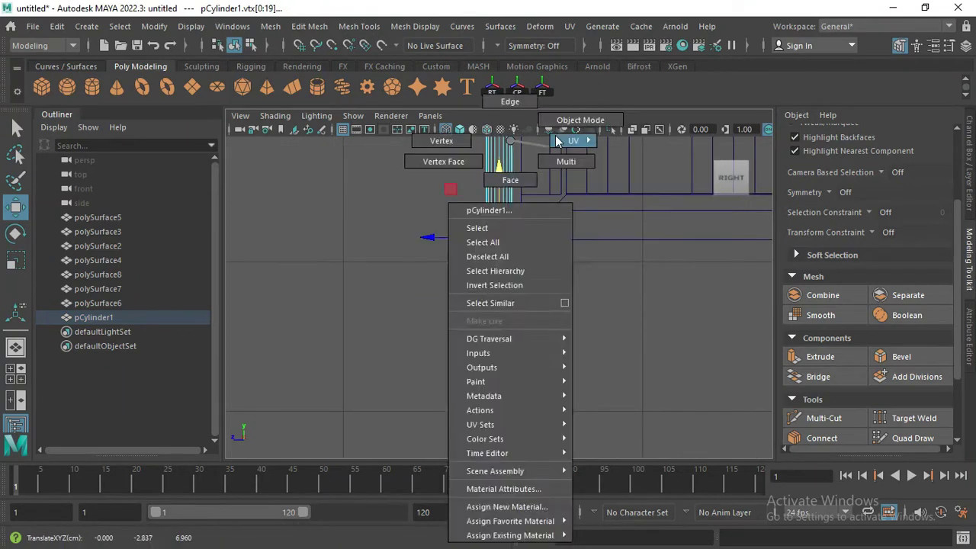
{"action": "right_click_drag", "start_coordinate": [489, 191], "coordinate": [469, 120]}
Step: Move the cylinder sideways across the door and stretch it taller to span it
{"action": "key", "text": "r"}
{"action": "key", "text": "space"}
{"action": "key", "text": "space"}
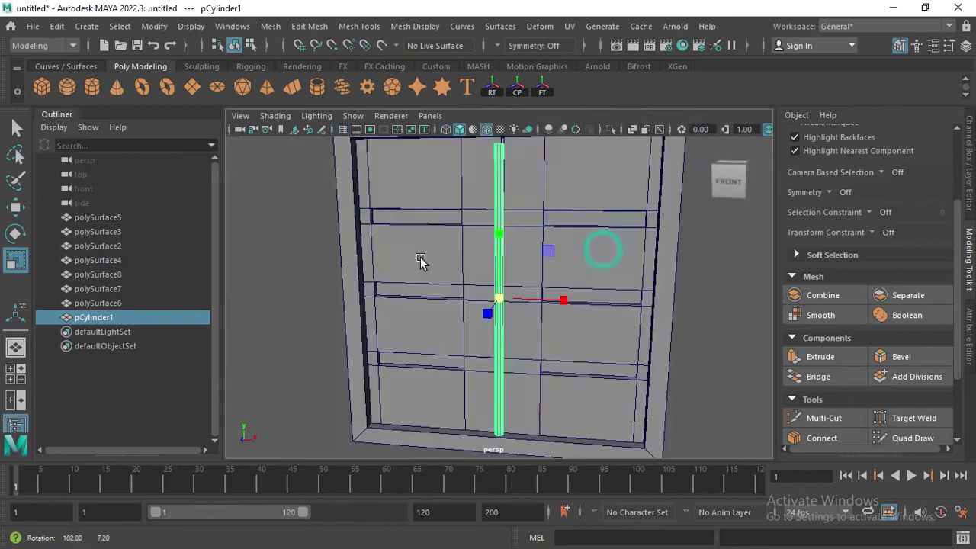
{"action": "key", "text": "space"}
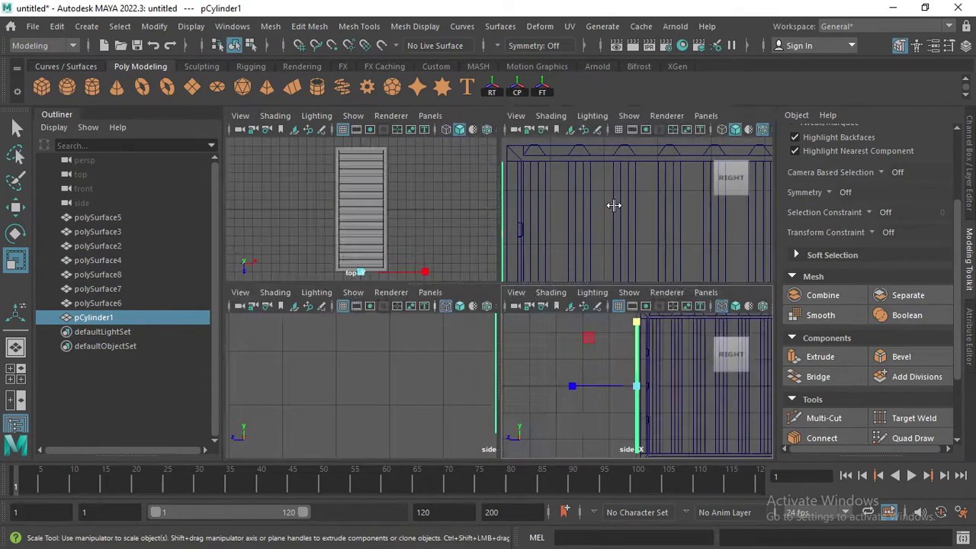
{"action": "key", "text": "space"}
{"action": "left_click_drag", "start_coordinate": [550, 299], "coordinate": [612, 299]}
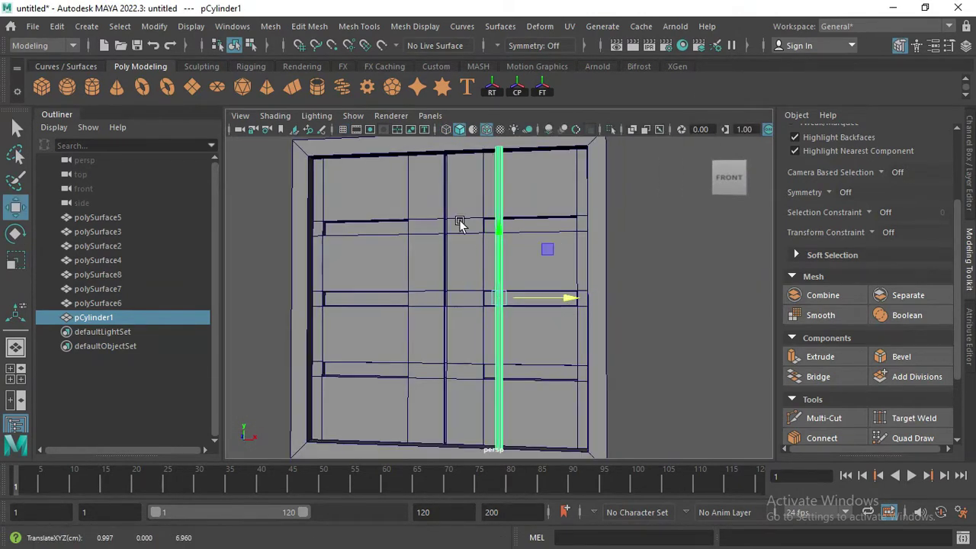
{"action": "left_click_drag", "start_coordinate": [459, 221], "coordinate": [270, 300], "text": "alt"}
{"action": "left_click", "coordinate": [359, 26]}
{"action": "left_click", "coordinate": [404, 139]}
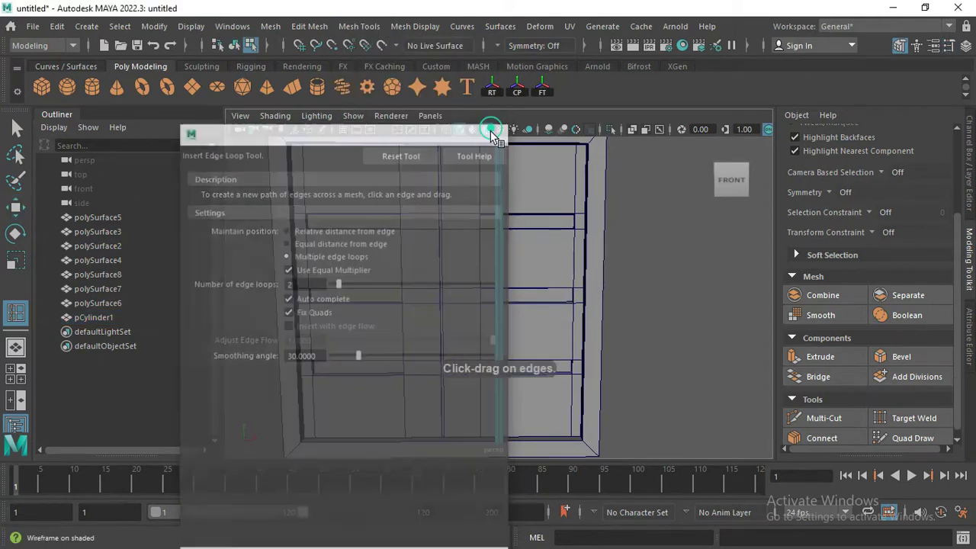
{"action": "left_click_drag", "start_coordinate": [485, 153], "coordinate": [477, 117]}
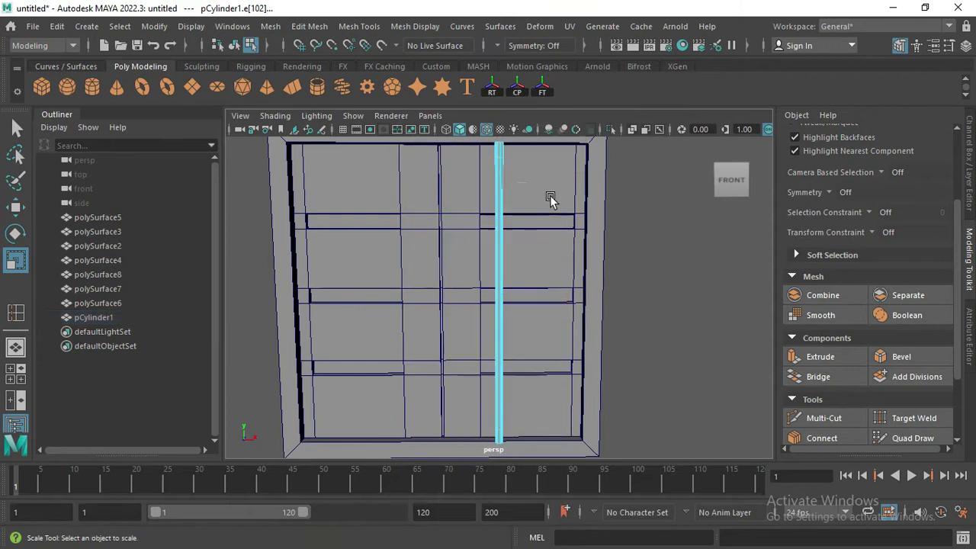
Step: Select the cylinder's faces and extrude them slightly outward into end-cap bands
{"action": "left_click_drag", "start_coordinate": [550, 195], "coordinate": [414, 229], "text": "alt"}
{"action": "right_click_drag", "start_coordinate": [491, 208], "coordinate": [526, 294]}
{"action": "mouse_move", "coordinate": [526, 294]}
{"action": "left_mouse_down", "text": "alt"}
{"action": "mouse_move", "coordinate": [473, 349]}
{"action": "mouse_move", "coordinate": [427, 335]}
{"action": "left_mouse_up", "text": "alt"}
{"action": "left_click", "coordinate": [820, 356]}
{"action": "scroll", "coordinate": [513, 375], "scroll_direction": "up", "scroll_amount": 5}
{"action": "middle_click_drag", "start_coordinate": [514, 374], "coordinate": [455, 362], "text": "alt"}
{"action": "left_click_drag", "start_coordinate": [455, 362], "coordinate": [334, 364], "text": "alt"}
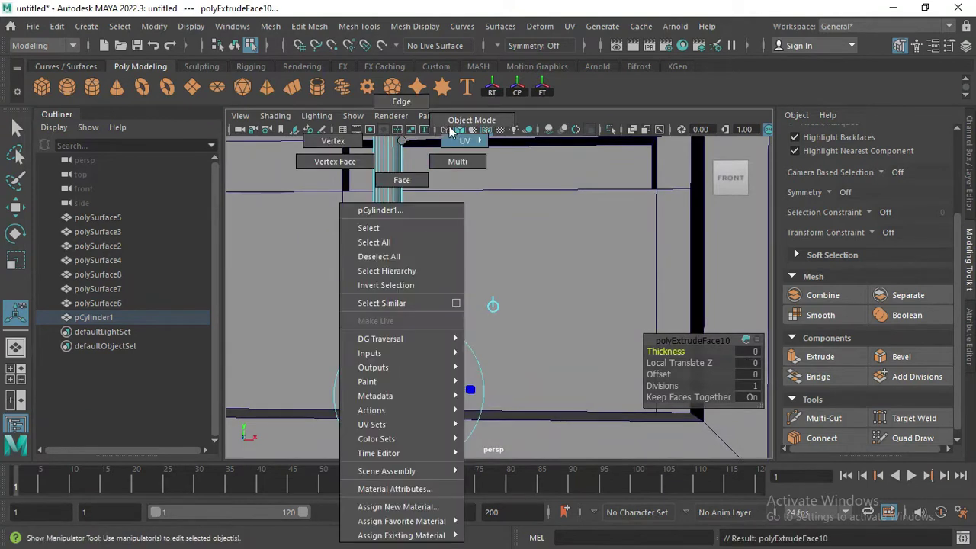
Step: Add edge loops around the middle of the cylinder with Insert Edge Loop
{"action": "right_click_drag", "start_coordinate": [398, 187], "coordinate": [468, 119]}
{"action": "middle_click_drag", "start_coordinate": [414, 225], "coordinate": [511, 333], "text": "alt"}
{"action": "left_click", "coordinate": [359, 25]}
{"action": "left_click", "coordinate": [393, 139]}
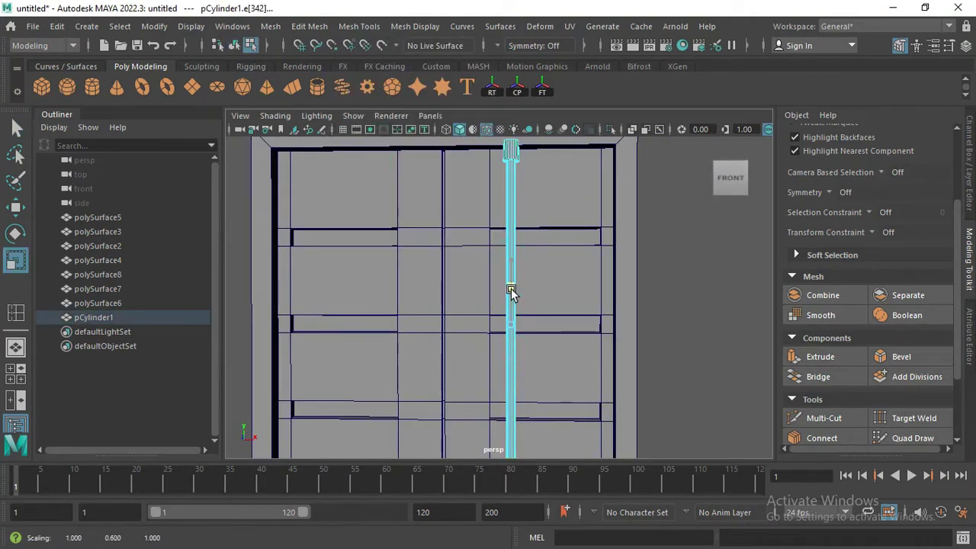
{"action": "scroll", "coordinate": [513, 298], "scroll_direction": "up", "scroll_amount": 5}
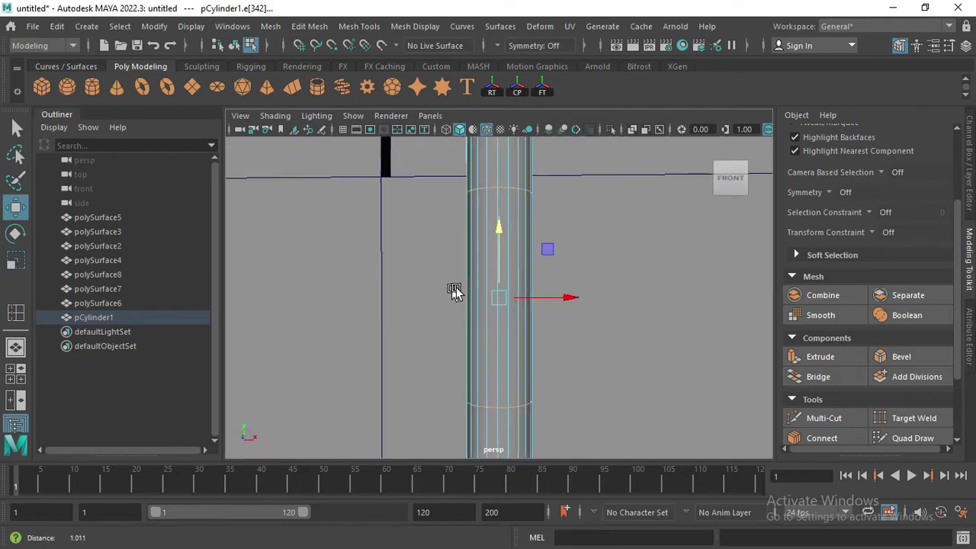
Step: Select the middle band of faces on pCylinder1 and extrude them
{"action": "key", "text": "r"}
{"action": "left_click_drag", "start_coordinate": [508, 261], "coordinate": [483, 335], "text": "alt"}
{"action": "key", "text": "q"}
{"action": "right_click_drag", "start_coordinate": [483, 183], "coordinate": [481, 213]}
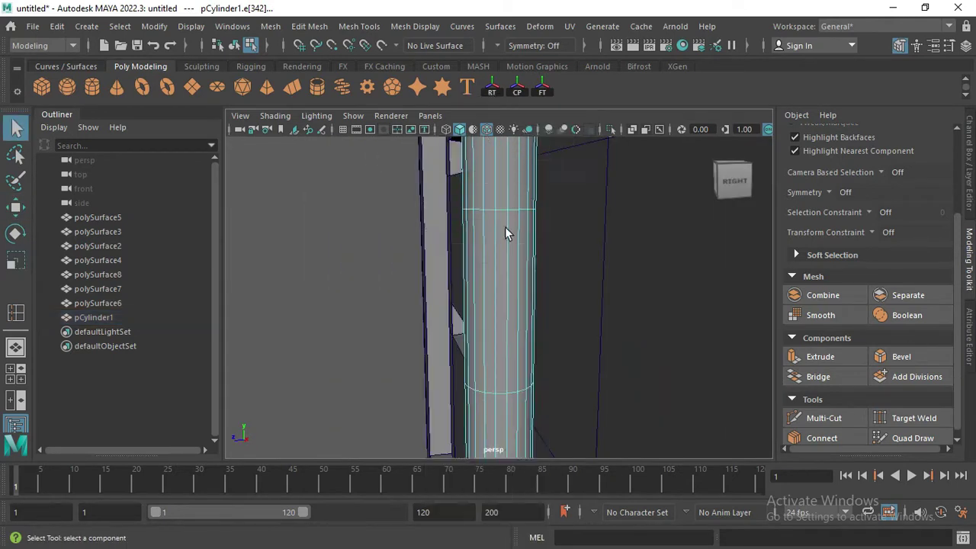
{"action": "left_click", "coordinate": [522, 285]}
{"action": "left_click_drag", "start_coordinate": [513, 288], "coordinate": [469, 282], "text": "alt"}
{"action": "double_click", "coordinate": [478, 281], "text": "shift"}
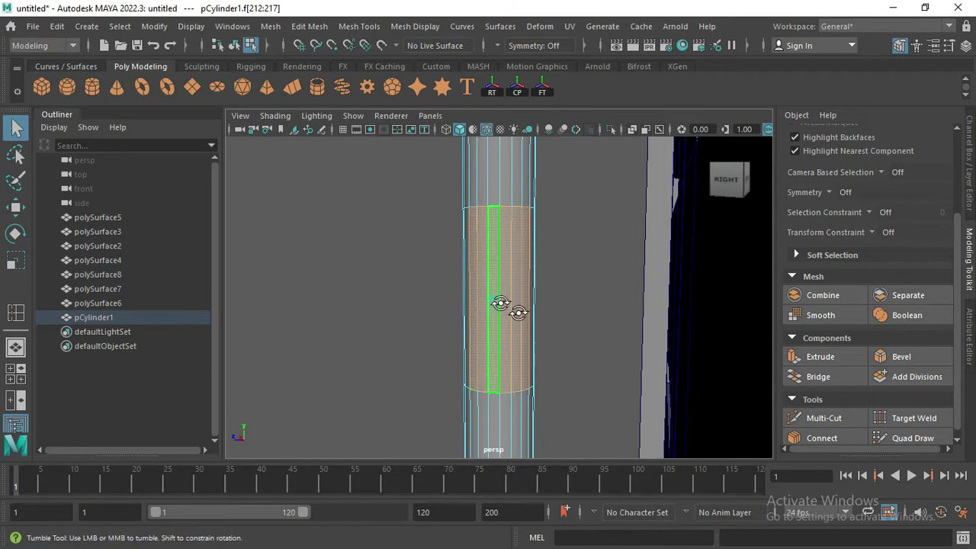
{"action": "key", "text": "ctrl+e"}
{"action": "key", "text": "ctrl+z"}
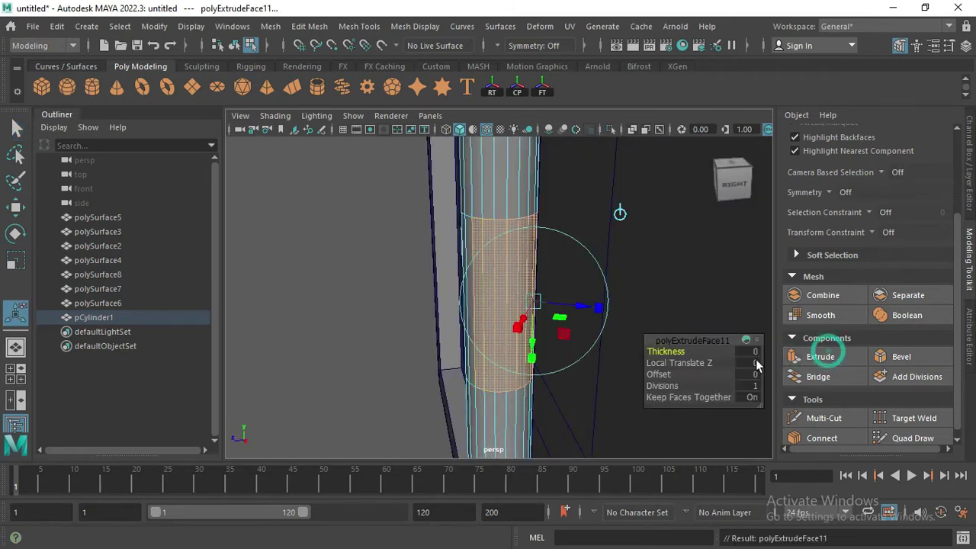
{"action": "left_click", "coordinate": [828, 357]}
Step: Pull the extrusion out and extrude twice more to lengthen the handle arm rightward
{"action": "mouse_move", "coordinate": [562, 337]}
{"action": "left_mouse_down"}
{"action": "mouse_move", "coordinate": [523, 344]}
{"action": "mouse_move", "coordinate": [563, 328]}
{"action": "left_mouse_up"}
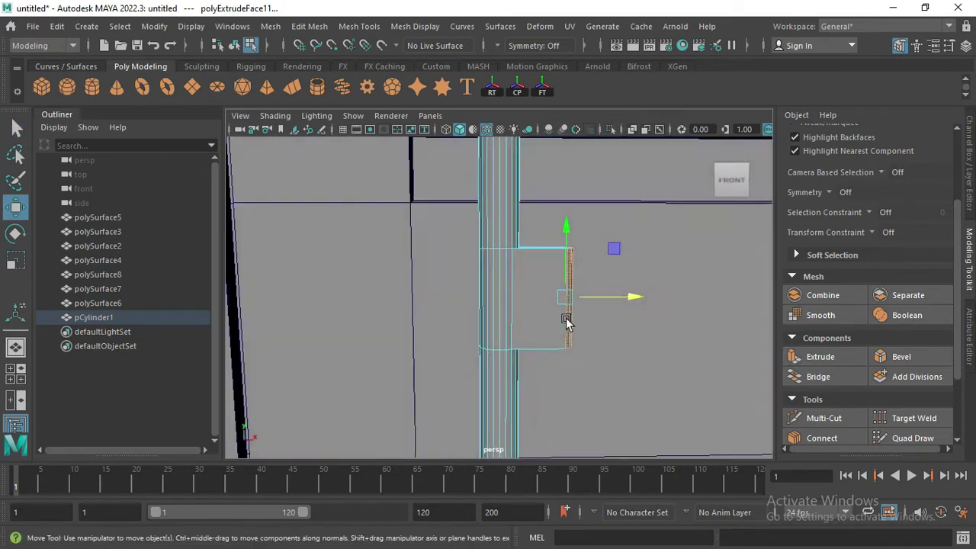
{"action": "key", "text": "r"}
{"action": "key", "text": "ctrl+e"}
{"action": "left_click_drag", "start_coordinate": [538, 306], "coordinate": [534, 294], "text": "alt"}
{"action": "key", "text": "ctrl+e"}
{"action": "mouse_move", "coordinate": [603, 295]}
{"action": "left_mouse_down"}
{"action": "mouse_move", "coordinate": [679, 298]}
{"action": "mouse_move", "coordinate": [645, 292]}
{"action": "left_mouse_up"}
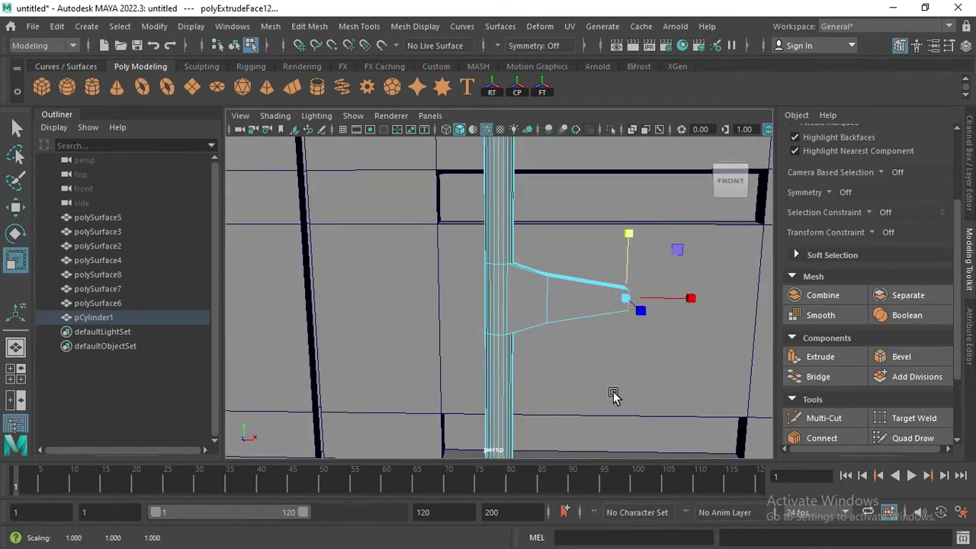
{"action": "mouse_move", "coordinate": [614, 395]}
{"action": "left_mouse_down", "text": "alt"}
{"action": "mouse_move", "coordinate": [496, 316]}
{"action": "mouse_move", "coordinate": [469, 395]}
{"action": "left_mouse_up", "text": "alt"}
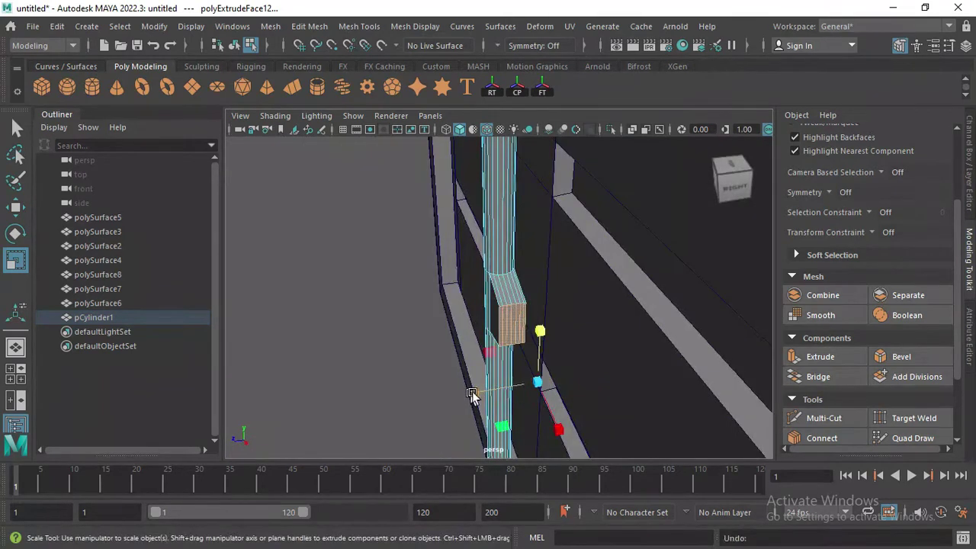
{"action": "left_click_drag", "start_coordinate": [472, 340], "coordinate": [496, 337], "text": "alt"}
Step: Extend the arm with further extrusions, shrinking the end face to taper it and nudging it along Z
{"action": "key", "text": "ctrl+e"}
{"action": "mouse_move", "coordinate": [533, 305]}
{"action": "left_mouse_down"}
{"action": "mouse_move", "coordinate": [616, 302]}
{"action": "mouse_move", "coordinate": [686, 283]}
{"action": "mouse_move", "coordinate": [632, 338]}
{"action": "mouse_move", "coordinate": [534, 327]}
{"action": "left_mouse_up"}
{"action": "mouse_move", "coordinate": [617, 358]}
{"action": "left_mouse_down"}
{"action": "mouse_move", "coordinate": [625, 418]}
{"action": "mouse_move", "coordinate": [614, 371]}
{"action": "mouse_move", "coordinate": [518, 299]}
{"action": "left_mouse_up"}
{"action": "key", "text": "ctrl+e"}
{"action": "key", "text": "ctrl+e"}
{"action": "left_click_drag", "start_coordinate": [599, 278], "coordinate": [616, 276]}
{"action": "key", "text": "ctrl+e"}
{"action": "mouse_move", "coordinate": [567, 327]}
{"action": "left_mouse_down"}
{"action": "mouse_move", "coordinate": [604, 279]}
{"action": "mouse_move", "coordinate": [664, 279]}
{"action": "mouse_move", "coordinate": [499, 367]}
{"action": "left_mouse_up"}
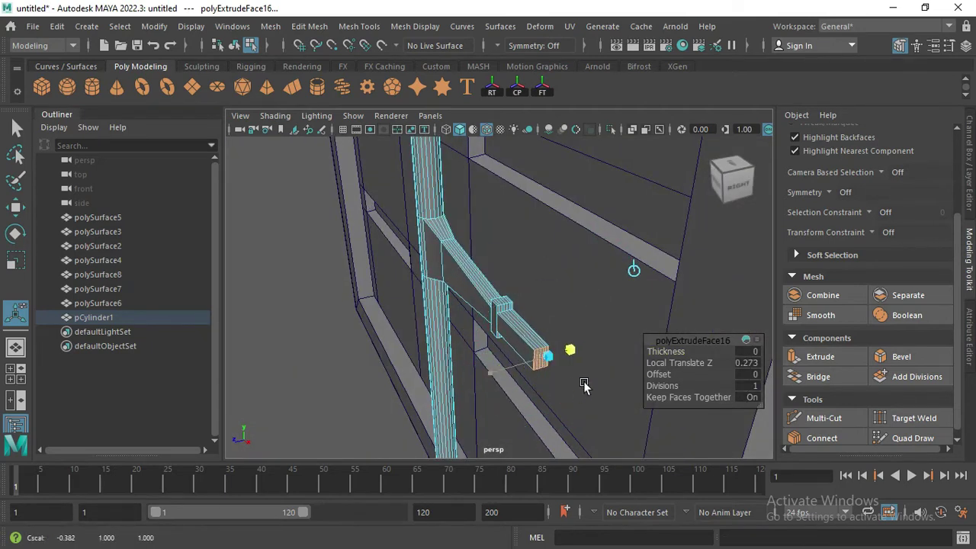
{"action": "key", "text": "w"}
{"action": "left_click_drag", "start_coordinate": [475, 381], "coordinate": [479, 376]}
Step: Select and inspect the vertices at the handle's end, then return to object mode on the cylinder
{"action": "mouse_move", "coordinate": [479, 376]}
{"action": "left_mouse_down", "text": "alt"}
{"action": "mouse_move", "coordinate": [443, 375]}
{"action": "mouse_move", "coordinate": [491, 135]}
{"action": "left_mouse_up", "text": "alt"}
{"action": "right_click_drag", "start_coordinate": [490, 135], "coordinate": [436, 157]}
{"action": "left_click_drag", "start_coordinate": [412, 194], "coordinate": [459, 214]}
{"action": "left_click_drag", "start_coordinate": [459, 214], "coordinate": [491, 366], "text": "alt"}
{"action": "key", "text": "e"}
{"action": "mouse_move", "coordinate": [439, 350]}
{"action": "left_mouse_down", "text": "alt"}
{"action": "mouse_move", "coordinate": [451, 371]}
{"action": "mouse_move", "coordinate": [516, 388]}
{"action": "mouse_move", "coordinate": [528, 360]}
{"action": "mouse_move", "coordinate": [497, 399]}
{"action": "mouse_move", "coordinate": [577, 266]}
{"action": "mouse_move", "coordinate": [614, 323]}
{"action": "mouse_move", "coordinate": [468, 309]}
{"action": "mouse_move", "coordinate": [645, 272]}
{"action": "mouse_move", "coordinate": [507, 210]}
{"action": "left_mouse_up", "text": "alt"}
{"action": "key", "text": "F8"}
{"action": "key", "text": "w"}
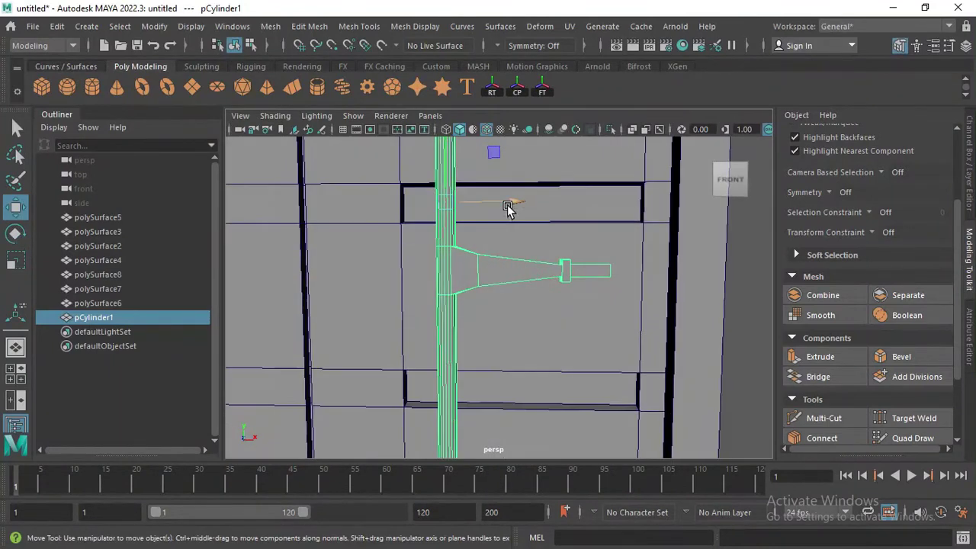
Step: Rescale pCylinder1 slightly and move the duplicated bar sideways along X beside the first
{"action": "left_click_drag", "start_coordinate": [579, 322], "coordinate": [497, 277], "text": "alt"}
{"action": "key", "text": "r"}
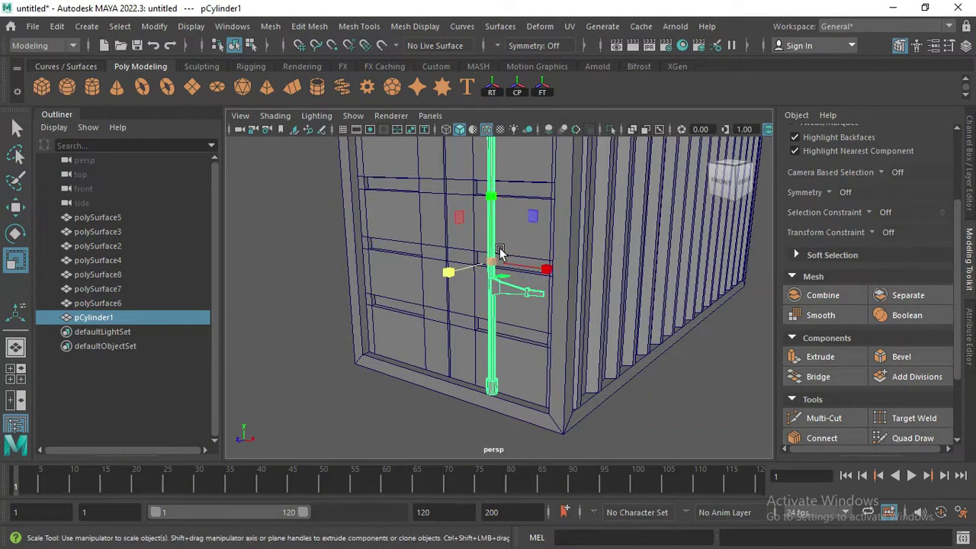
{"action": "mouse_move", "coordinate": [494, 197]}
{"action": "left_mouse_down", "text": "alt"}
{"action": "mouse_move", "coordinate": [439, 274]}
{"action": "mouse_move", "coordinate": [464, 257]}
{"action": "mouse_move", "coordinate": [467, 190]}
{"action": "left_mouse_up", "text": "alt"}
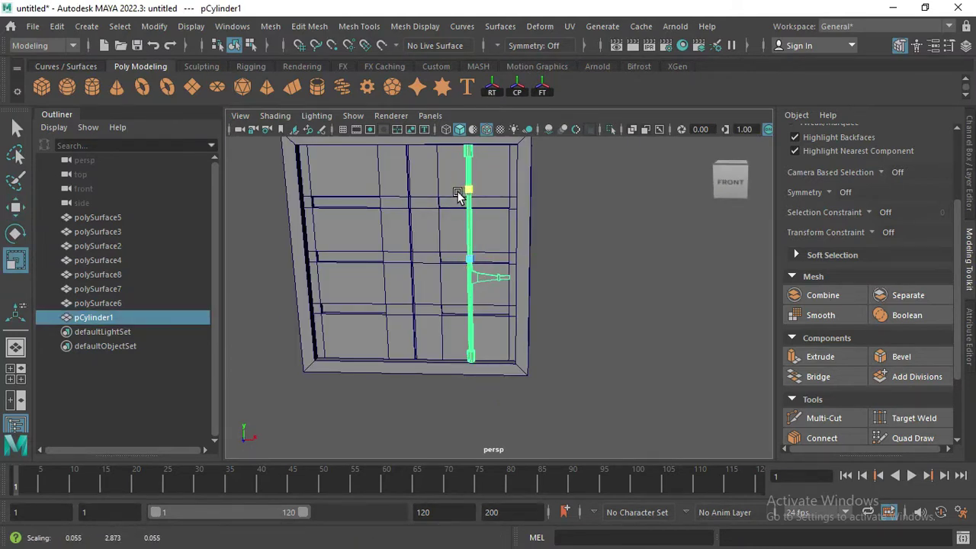
{"action": "mouse_move", "coordinate": [466, 200]}
{"action": "left_mouse_down", "text": "alt"}
{"action": "mouse_move", "coordinate": [440, 235]}
{"action": "mouse_move", "coordinate": [446, 241]}
{"action": "mouse_move", "coordinate": [462, 183]}
{"action": "left_mouse_up", "text": "alt"}
{"action": "key", "text": "w"}
{"action": "mouse_move", "coordinate": [484, 216]}
{"action": "left_mouse_down", "text": "alt"}
{"action": "mouse_move", "coordinate": [517, 314]}
{"action": "mouse_move", "coordinate": [566, 306]}
{"action": "mouse_move", "coordinate": [518, 304]}
{"action": "mouse_move", "coordinate": [497, 276]}
{"action": "left_mouse_up", "text": "alt"}
{"action": "left_click", "coordinate": [566, 306]}
{"action": "scroll", "coordinate": [497, 277], "scroll_direction": "down", "scroll_amount": 3}
Step: Create pCylinder3, isolate it, stretch it tall, and extrude and widen its end caps
{"action": "left_click", "coordinate": [92, 87]}
{"action": "key", "text": "ctrl+1"}
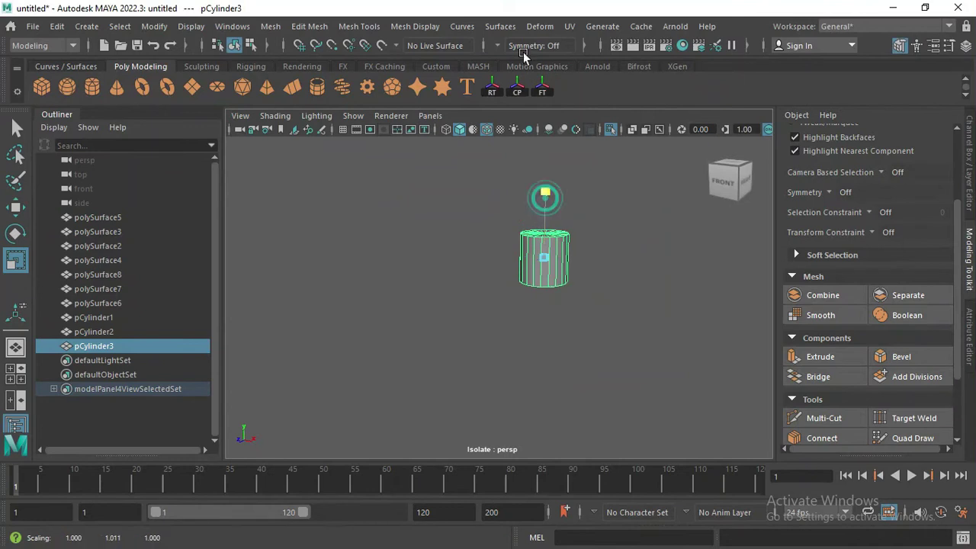
{"action": "left_click_drag", "start_coordinate": [545, 193], "coordinate": [526, 172]}
{"action": "left_click", "coordinate": [375, 26]}
{"action": "left_click", "coordinate": [382, 115]}
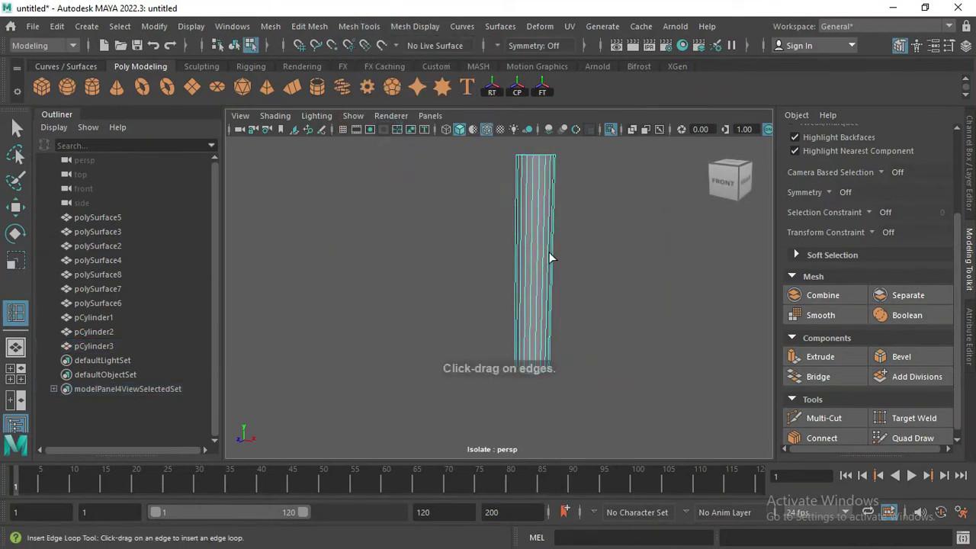
{"action": "key", "text": "r"}
{"action": "right_click_drag", "start_coordinate": [616, 194], "coordinate": [624, 282]}
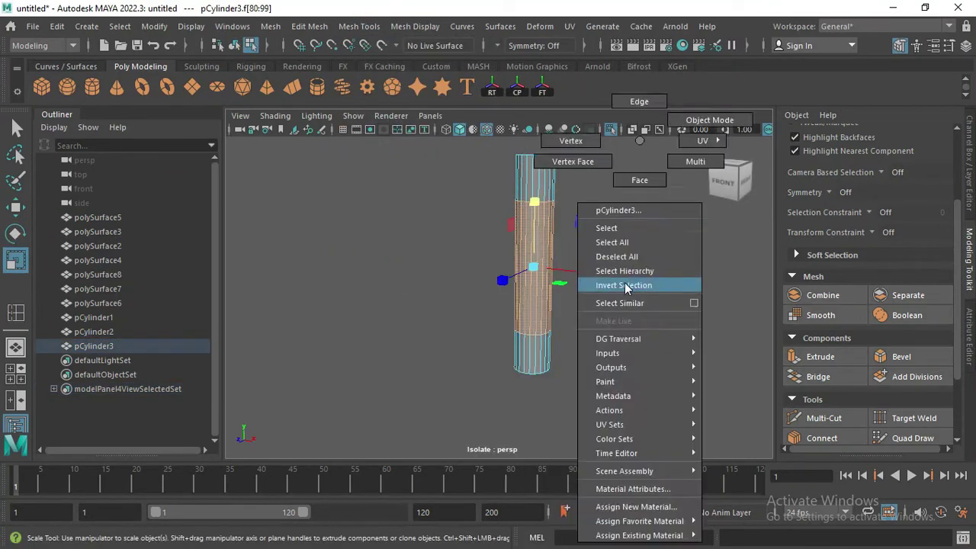
{"action": "key", "text": "ctrl+e"}
{"action": "left_click_drag", "start_coordinate": [562, 348], "coordinate": [605, 354]}
Step: Insert an edge loop on the cylinder and select a strip of side faces
{"action": "right_click_drag", "start_coordinate": [551, 142], "coordinate": [556, 179]}
{"action": "left_click", "coordinate": [360, 26]}
{"action": "left_click", "coordinate": [381, 142]}
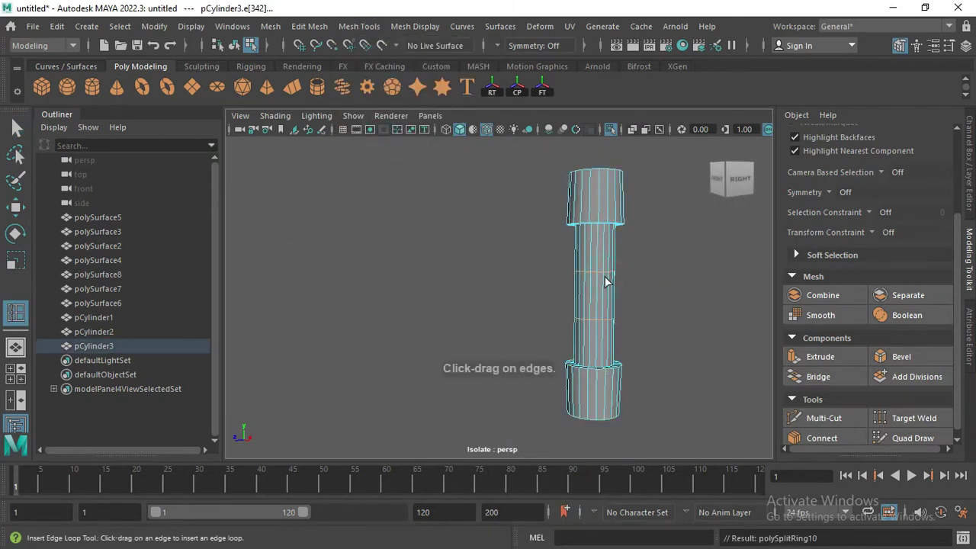
{"action": "left_click", "coordinate": [604, 259]}
{"action": "key", "text": "r"}
{"action": "right_click_drag", "start_coordinate": [598, 140], "coordinate": [598, 259]}
{"action": "left_click", "coordinate": [598, 180]}
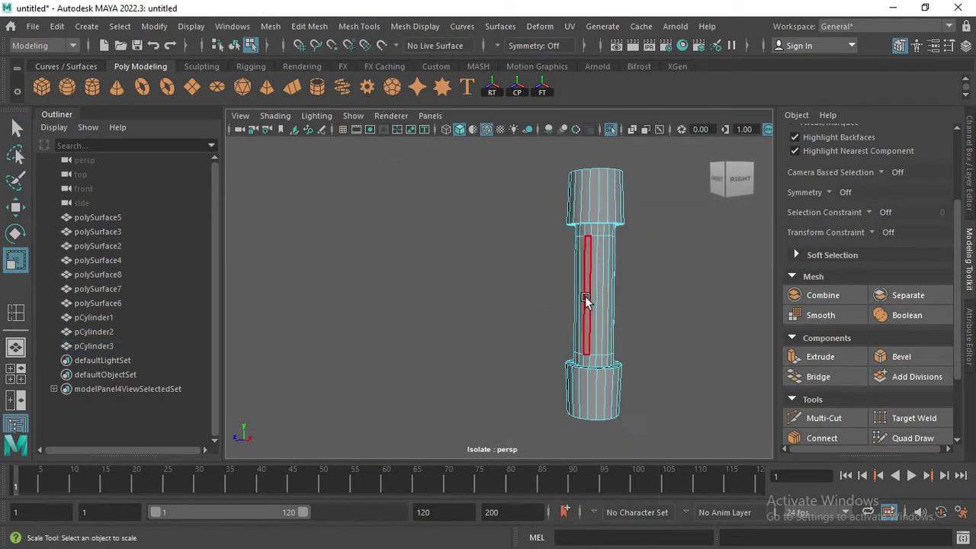
{"action": "key", "text": "f"}
{"action": "left_click", "coordinate": [539, 247]}
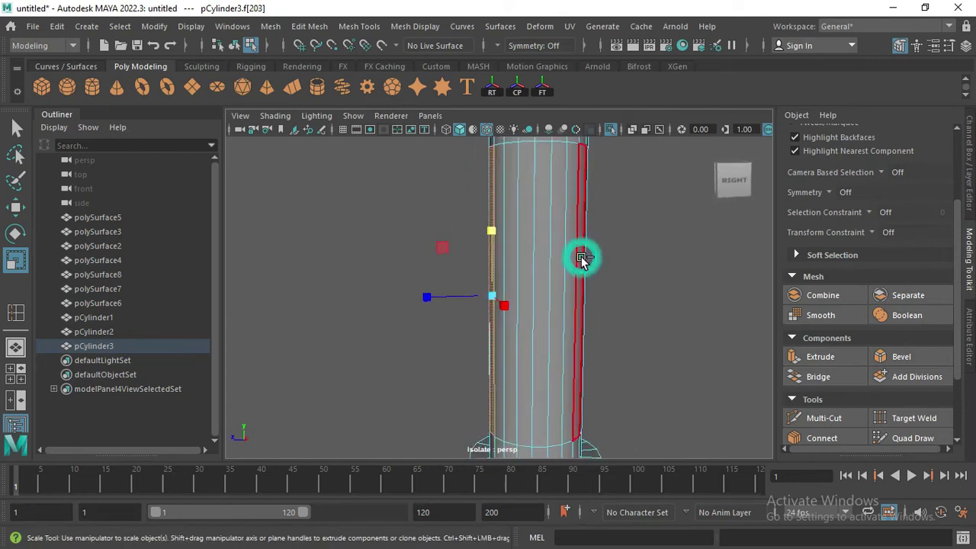
{"action": "double_click", "coordinate": [581, 259], "text": "shift"}
{"action": "mouse_move", "coordinate": [587, 233]}
{"action": "left_mouse_down", "text": "alt"}
{"action": "mouse_move", "coordinate": [338, 257]}
{"action": "mouse_move", "coordinate": [579, 271]}
{"action": "left_mouse_up", "text": "alt"}
{"action": "key", "text": "g"}
Step: Select the front face strip of the cylinder and extrude it
{"action": "key", "text": "q"}
{"action": "right_click_drag", "start_coordinate": [483, 156], "coordinate": [438, 179]}
{"action": "left_click_drag", "start_coordinate": [588, 262], "coordinate": [475, 259], "text": "alt"}
{"action": "left_click", "coordinate": [571, 282]}
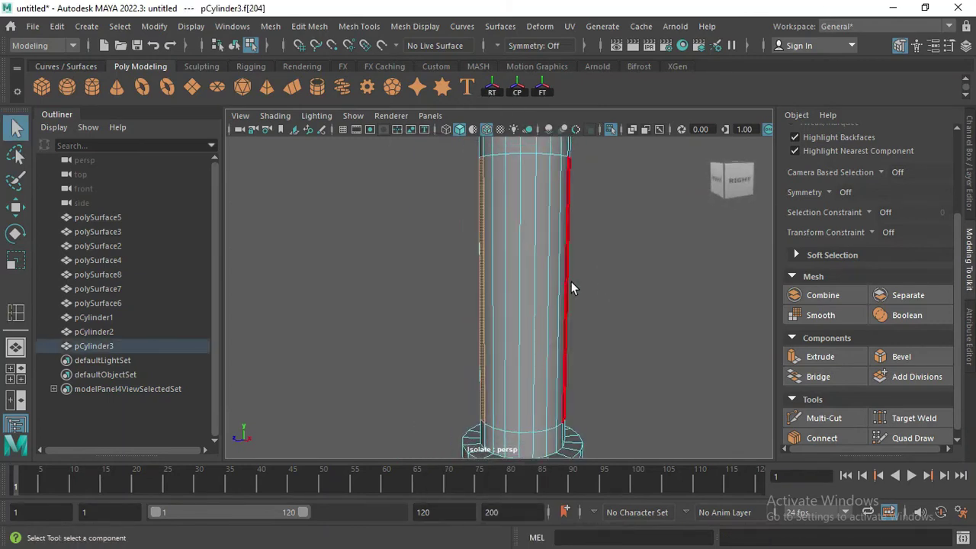
{"action": "double_click", "coordinate": [497, 287], "text": "shift"}
{"action": "key", "text": "4"}
{"action": "left_click_drag", "start_coordinate": [794, 247], "coordinate": [626, 326], "text": "alt"}
{"action": "key", "text": "5"}
{"action": "left_click", "coordinate": [821, 356]}
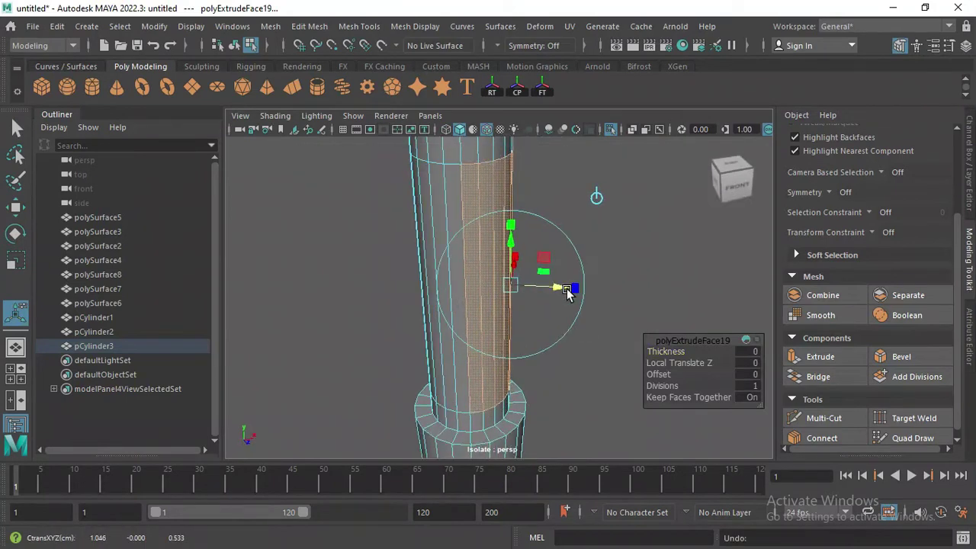
{"action": "key", "text": "r"}
{"action": "key", "text": "w"}
Step: Extrude again, pulling the faces right and flattening them into the handle plate
{"action": "left_click_drag", "start_coordinate": [540, 276], "coordinate": [520, 299], "text": "alt"}
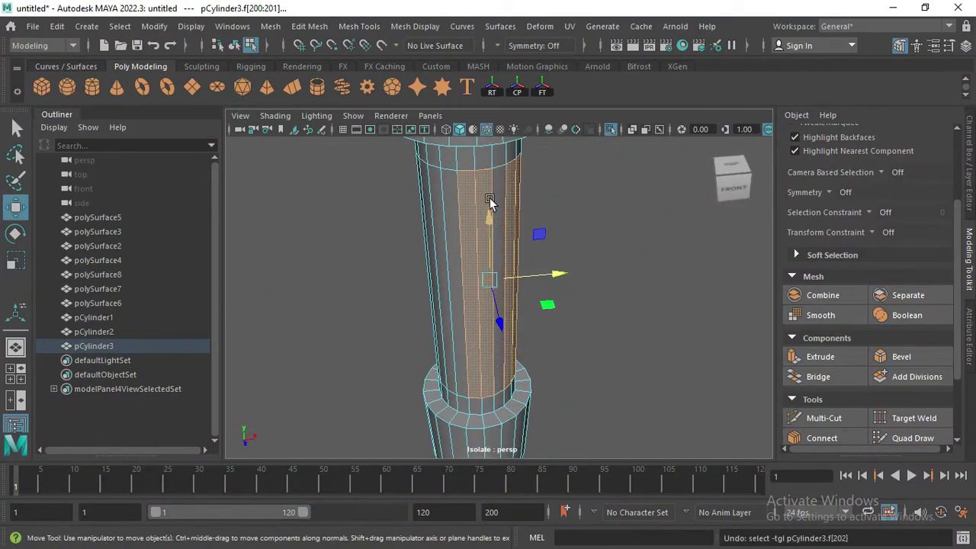
{"action": "left_click", "coordinate": [808, 356]}
{"action": "key", "text": "r"}
{"action": "scroll", "coordinate": [534, 305], "scroll_direction": "down", "scroll_amount": 3}
{"action": "mouse_move", "coordinate": [549, 290]}
{"action": "left_mouse_down", "text": "alt"}
{"action": "mouse_move", "coordinate": [600, 326]}
{"action": "mouse_move", "coordinate": [526, 337]}
{"action": "left_mouse_up", "text": "alt"}
{"action": "key", "text": "d"}
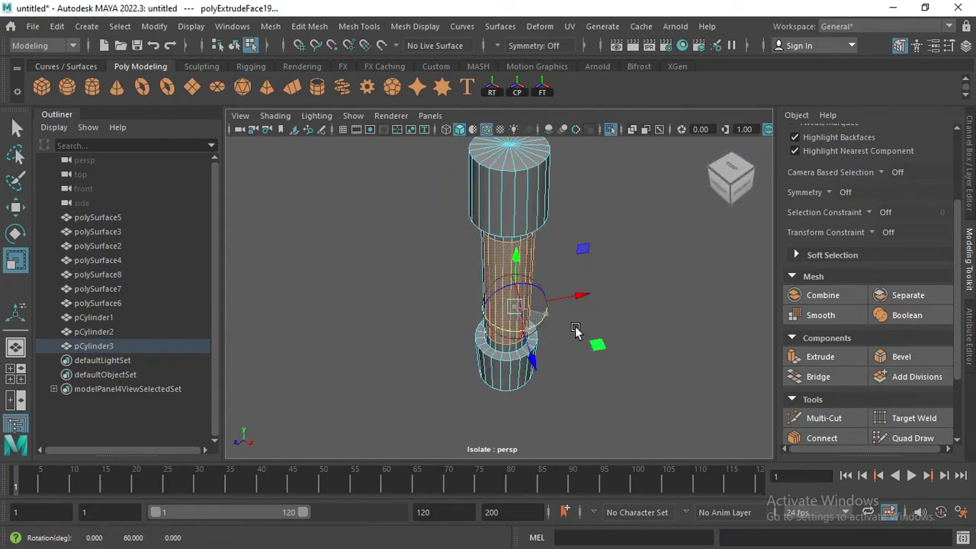
{"action": "key", "text": "w"}
{"action": "mouse_move", "coordinate": [568, 297]}
{"action": "left_mouse_down"}
{"action": "mouse_move", "coordinate": [548, 389]}
{"action": "mouse_move", "coordinate": [616, 310]}
{"action": "mouse_move", "coordinate": [584, 277]}
{"action": "left_mouse_up"}
{"action": "key", "text": "r"}
{"action": "left_click_drag", "start_coordinate": [608, 234], "coordinate": [609, 238]}
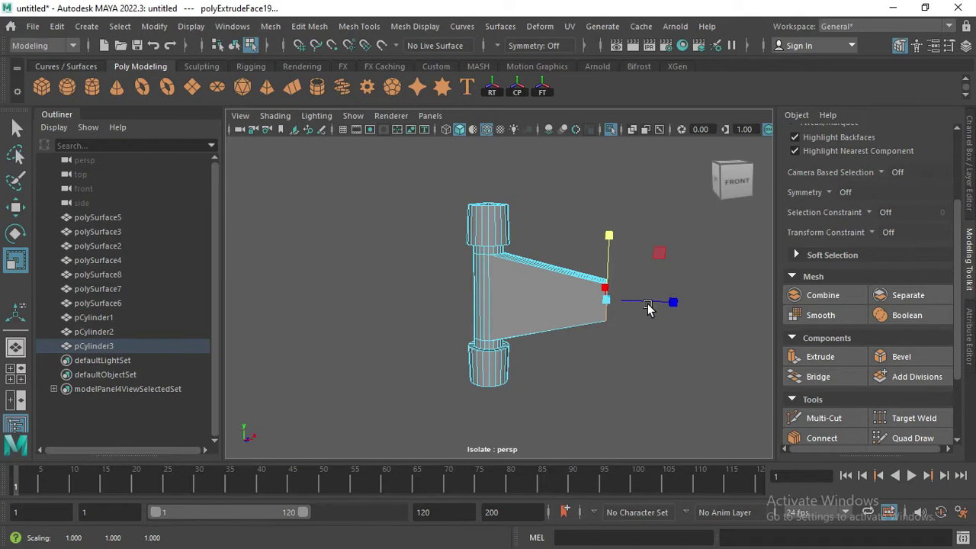
{"action": "key", "text": "w"}
{"action": "left_click_drag", "start_coordinate": [647, 306], "coordinate": [726, 305]}
{"action": "left_click_drag", "start_coordinate": [642, 192], "coordinate": [584, 342], "text": "alt"}
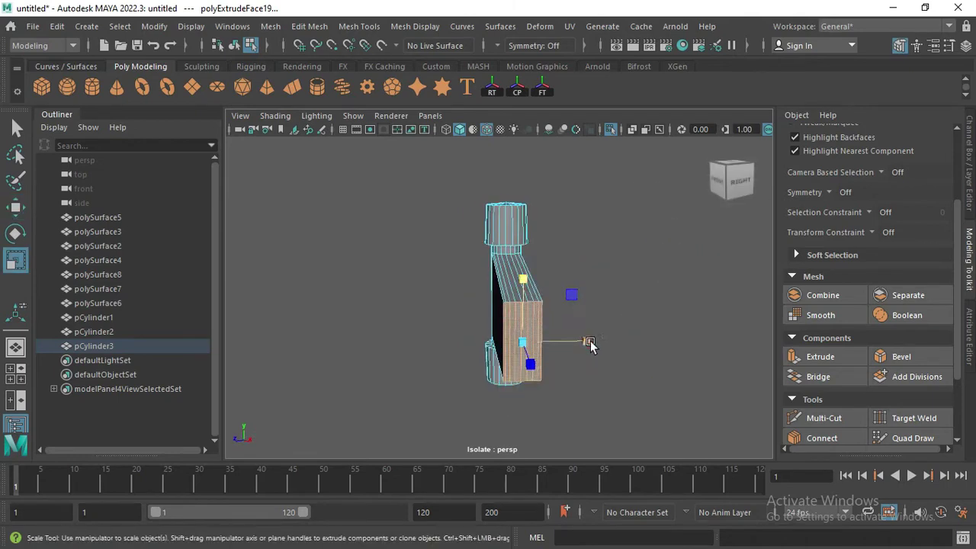
Step: Insert edge loops across the handle's flat plate with Insert Edge Loop
{"action": "left_click", "coordinate": [359, 26]}
{"action": "left_click", "coordinate": [490, 137]}
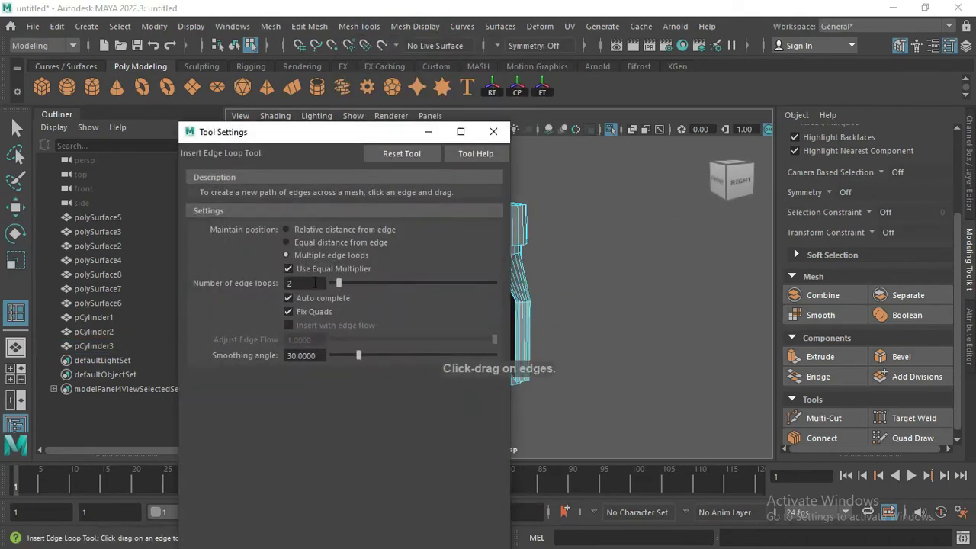
{"action": "left_click", "coordinate": [506, 316]}
{"action": "left_click_drag", "start_coordinate": [506, 315], "coordinate": [587, 328], "text": "alt"}
{"action": "scroll", "coordinate": [636, 311], "scroll_direction": "up", "scroll_amount": 3}
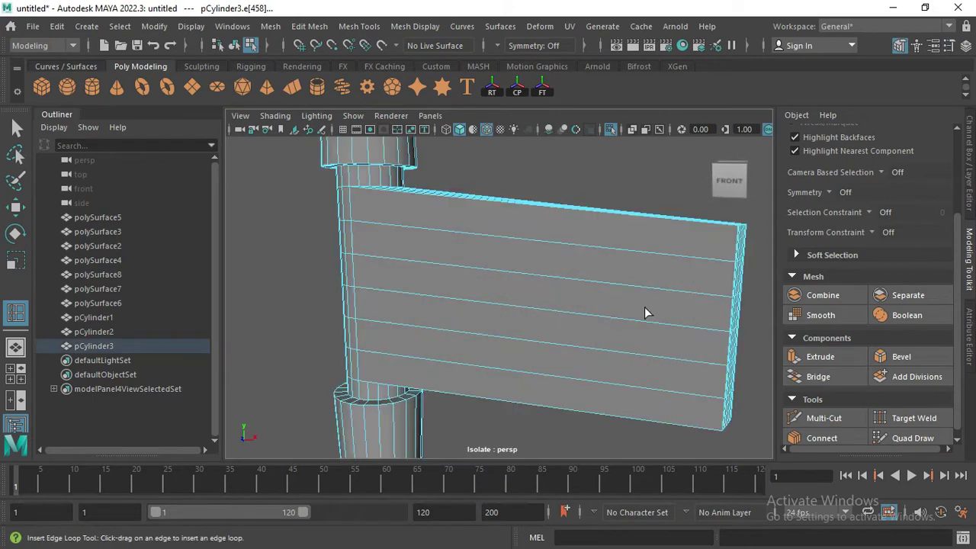
{"action": "middle_click_drag", "start_coordinate": [636, 311], "coordinate": [517, 270], "text": "alt"}
{"action": "left_click_drag", "start_coordinate": [517, 270], "coordinate": [525, 273], "text": "alt"}
{"action": "key", "text": "q"}
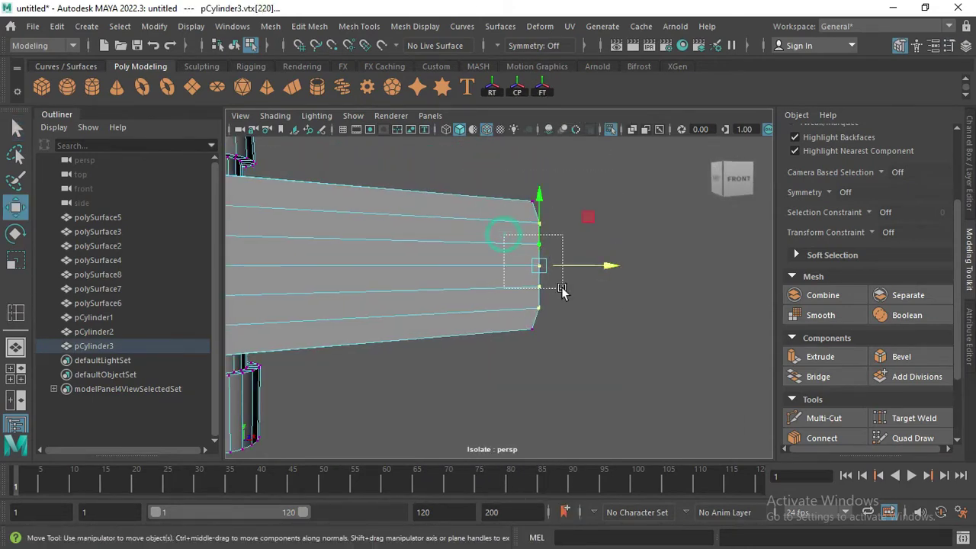
{"action": "scroll", "coordinate": [619, 271], "scroll_direction": "down", "scroll_amount": 2}
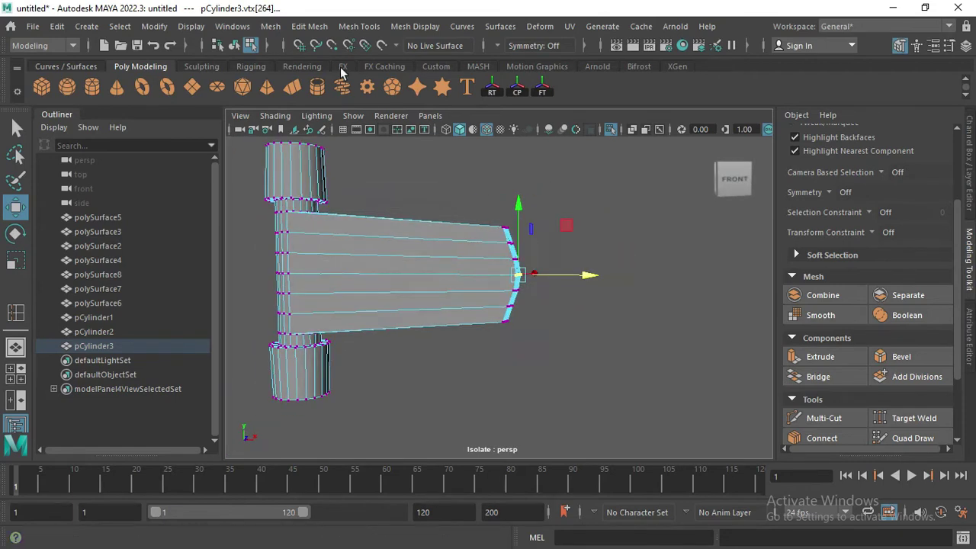
Step: Add edge loops around the upper cylinder and near the lower cylinder's bottom
{"action": "left_click", "coordinate": [359, 26]}
{"action": "left_click", "coordinate": [396, 142]}
{"action": "double_click", "coordinate": [16, 313]}
{"action": "left_click", "coordinate": [492, 132]}
{"action": "mouse_move", "coordinate": [492, 131]}
{"action": "left_mouse_down", "text": "alt"}
{"action": "mouse_move", "coordinate": [468, 228]}
{"action": "mouse_move", "coordinate": [498, 273]}
{"action": "mouse_move", "coordinate": [290, 258]}
{"action": "left_mouse_up", "text": "alt"}
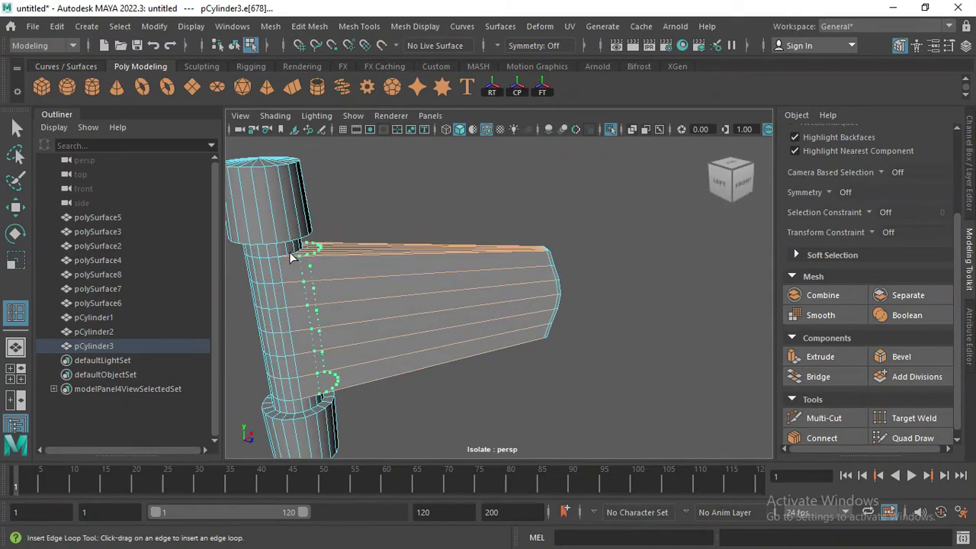
{"action": "left_click", "coordinate": [273, 213]}
{"action": "left_click_drag", "start_coordinate": [273, 213], "coordinate": [381, 349], "text": "alt"}
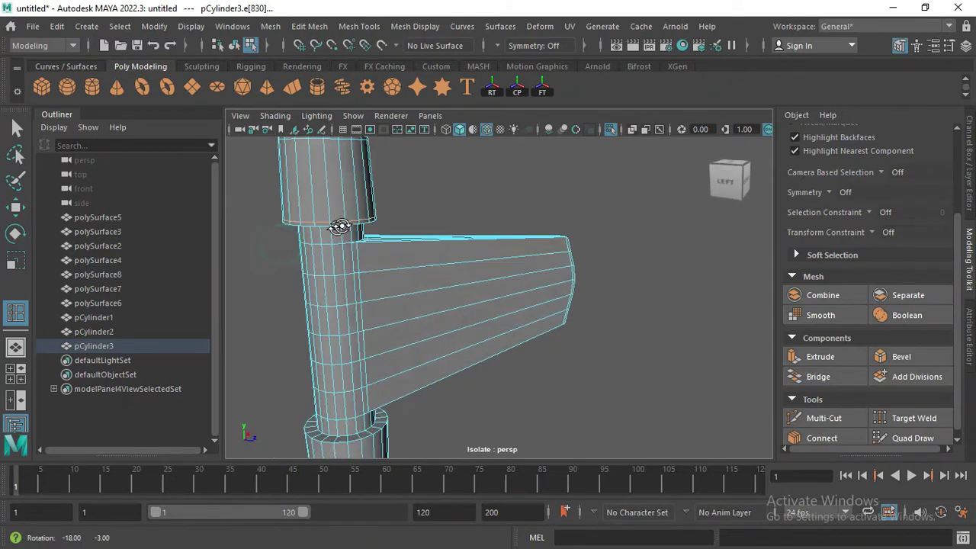
{"action": "left_click", "coordinate": [377, 414]}
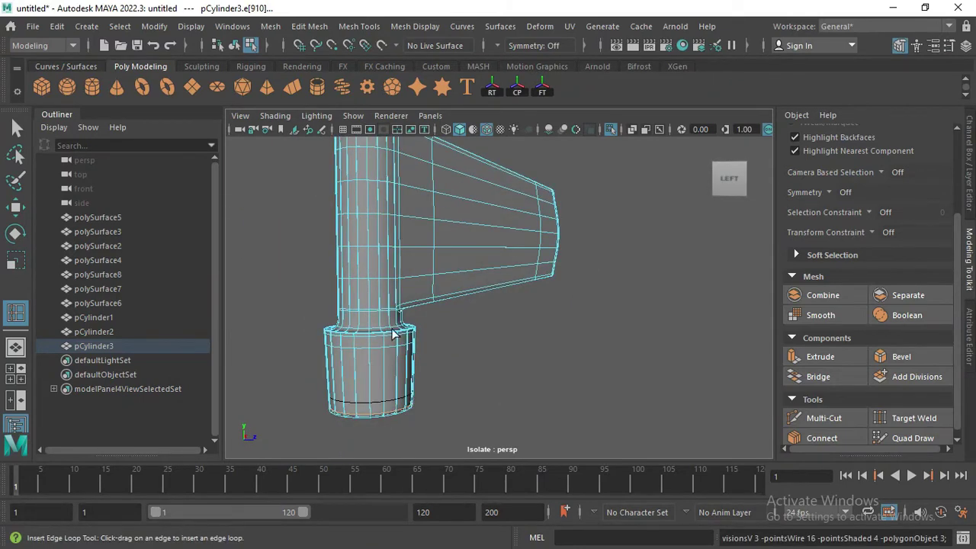
{"action": "left_click_drag", "start_coordinate": [395, 320], "coordinate": [408, 217], "text": "alt"}
Step: Return to object mode on the handle and bring the full scene back into view
{"action": "key", "text": "F8"}
{"action": "scroll", "coordinate": [473, 149], "scroll_direction": "down", "scroll_amount": 5}
{"action": "mouse_move", "coordinate": [474, 149]}
{"action": "left_mouse_down", "text": "alt"}
{"action": "mouse_move", "coordinate": [427, 290]}
{"action": "mouse_move", "coordinate": [480, 284]}
{"action": "mouse_move", "coordinate": [503, 296]}
{"action": "mouse_move", "coordinate": [492, 320]}
{"action": "mouse_move", "coordinate": [396, 277]}
{"action": "left_mouse_up", "text": "alt"}
{"action": "key", "text": "w"}
{"action": "scroll", "coordinate": [480, 284], "scroll_direction": "up", "scroll_amount": 5}
{"action": "scroll", "coordinate": [480, 284], "scroll_direction": "down", "scroll_amount": 4}
Step: Rotate handle pCylinder3 to lie against the door and slide it onto the door bar
{"action": "scroll", "coordinate": [493, 321], "scroll_direction": "up", "scroll_amount": 5}
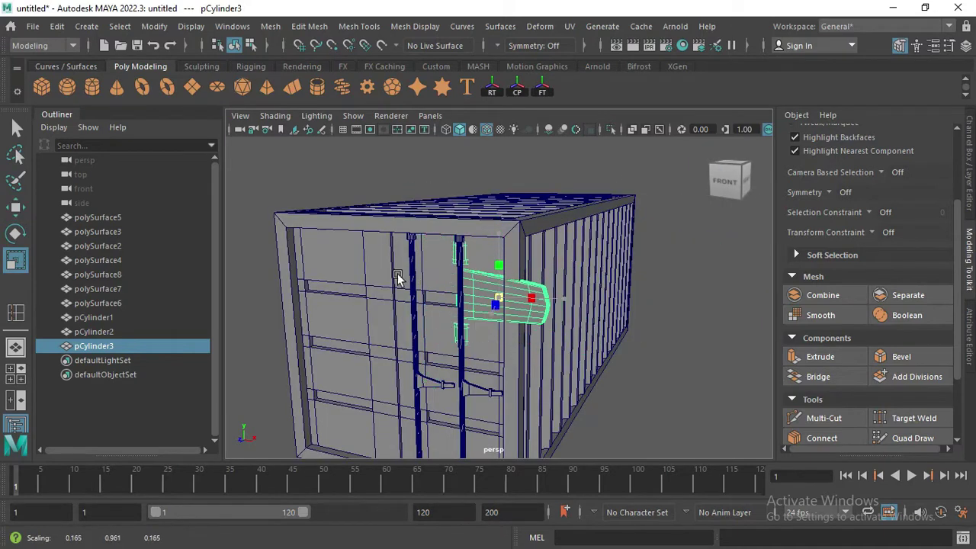
{"action": "key", "text": "e"}
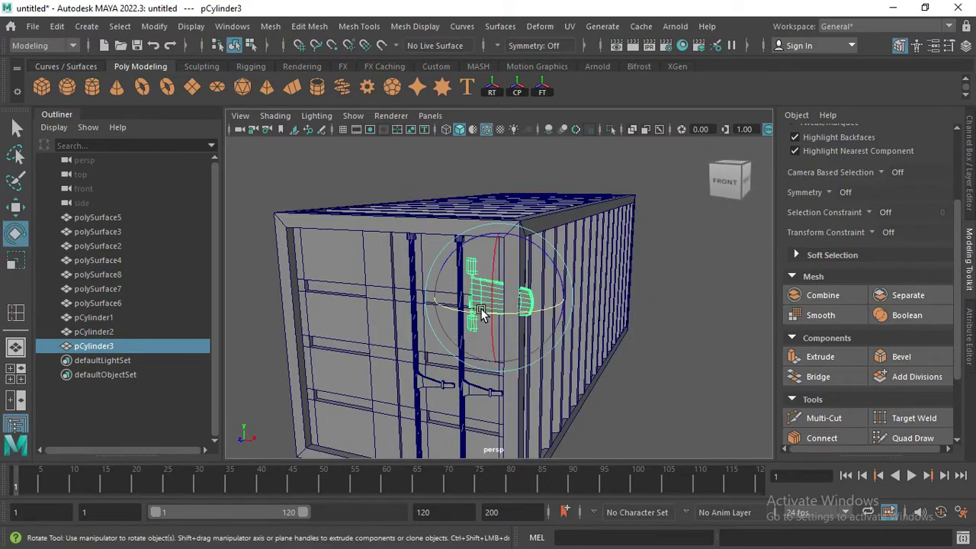
{"action": "left_click_drag", "start_coordinate": [505, 318], "coordinate": [495, 314]}
{"action": "key", "text": "r"}
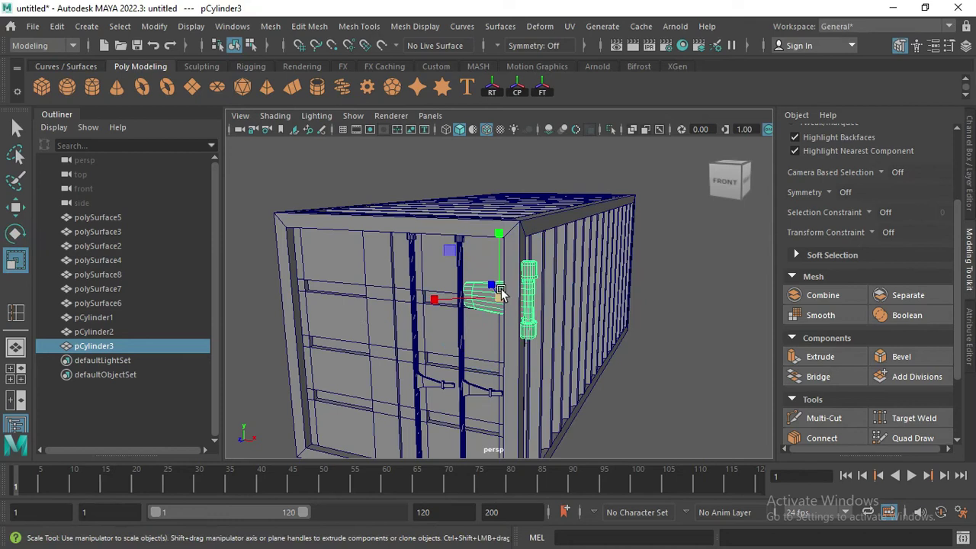
{"action": "key", "text": "f"}
{"action": "mouse_move", "coordinate": [571, 327]}
{"action": "left_mouse_down", "text": "alt"}
{"action": "mouse_move", "coordinate": [560, 381]}
{"action": "mouse_move", "coordinate": [579, 397]}
{"action": "mouse_move", "coordinate": [589, 393]}
{"action": "mouse_move", "coordinate": [549, 328]}
{"action": "left_mouse_up", "text": "alt"}
{"action": "key", "text": "w"}
{"action": "left_click_drag", "start_coordinate": [534, 290], "coordinate": [564, 298]}
Step: Adjust the handle's vertices, then orbit back to a front view of the door
{"action": "mouse_move", "coordinate": [549, 229]}
{"action": "left_mouse_down", "text": "alt"}
{"action": "mouse_move", "coordinate": [592, 238]}
{"action": "mouse_move", "coordinate": [584, 382]}
{"action": "mouse_move", "coordinate": [567, 323]}
{"action": "mouse_move", "coordinate": [584, 327]}
{"action": "left_mouse_up", "text": "alt"}
{"action": "key", "text": "F9"}
{"action": "key", "text": "F8"}
{"action": "left_click_drag", "start_coordinate": [704, 282], "coordinate": [588, 312], "text": "alt"}
{"action": "scroll", "coordinate": [588, 312], "scroll_direction": "down", "scroll_amount": 5}
{"action": "mouse_move", "coordinate": [529, 279]}
{"action": "left_mouse_down", "text": "alt"}
{"action": "mouse_move", "coordinate": [521, 316]}
{"action": "mouse_move", "coordinate": [592, 297]}
{"action": "mouse_move", "coordinate": [573, 333]}
{"action": "mouse_move", "coordinate": [503, 290]}
{"action": "left_mouse_up", "text": "alt"}
Step: Copy the handle down to the bottom of the door
{"action": "left_click", "coordinate": [521, 316]}
{"action": "key", "text": "f"}
{"action": "scroll", "coordinate": [506, 297], "scroll_direction": "down", "scroll_amount": 5}
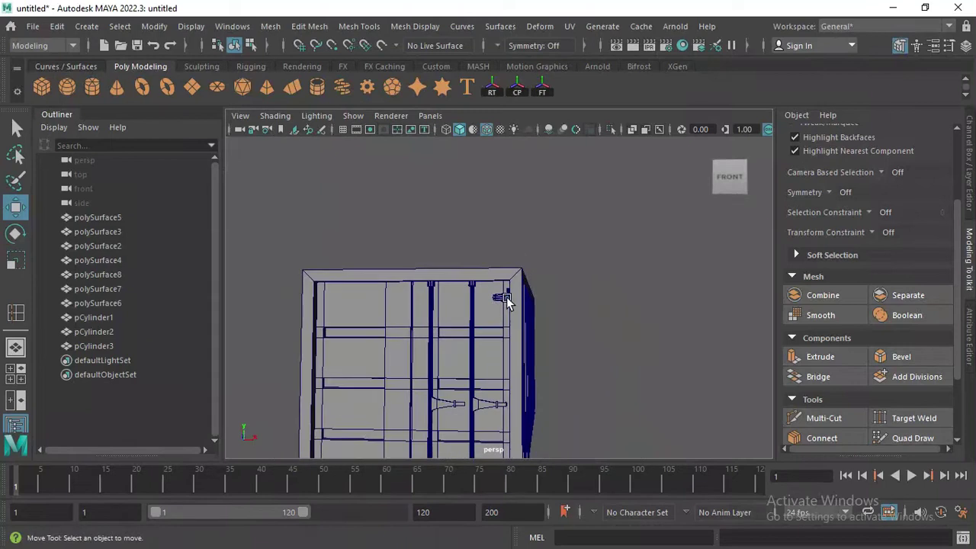
{"action": "left_click", "coordinate": [506, 297]}
{"action": "mouse_move", "coordinate": [510, 328]}
{"action": "left_mouse_down", "text": "shift"}
{"action": "mouse_move", "coordinate": [488, 328]}
{"action": "mouse_move", "coordinate": [472, 229]}
{"action": "left_mouse_up", "text": "shift"}
{"action": "scroll", "coordinate": [488, 328], "scroll_direction": "down", "scroll_amount": 3}
Step: Duplicate and group the door bars and handles, mirroring the group with Scale X -1
{"action": "left_click", "coordinate": [465, 217], "text": "shift"}
{"action": "key", "text": "ctrl+d"}
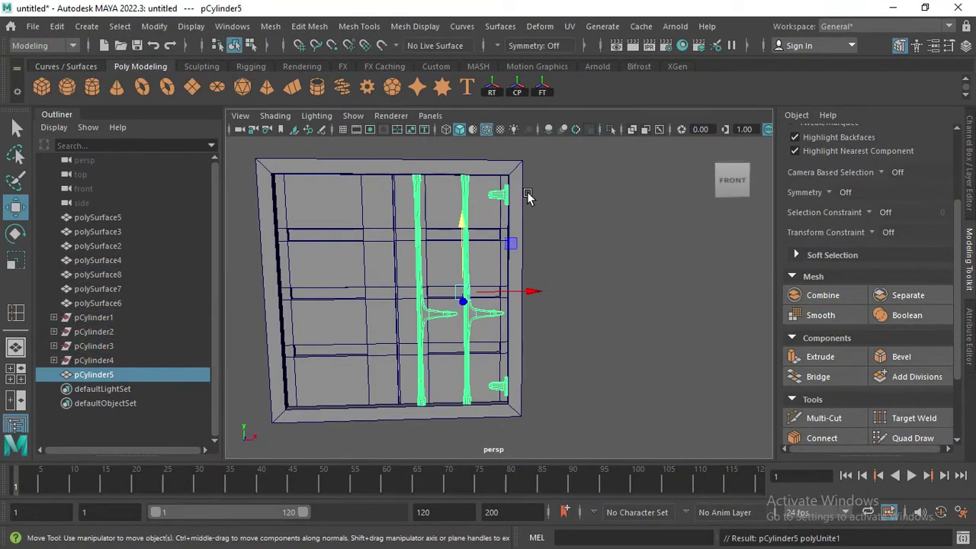
{"action": "key", "text": "ctrl+g"}
{"action": "key", "text": "ctrl+a"}
{"action": "type", "text": "-1"}
{"action": "key", "text": "Return"}
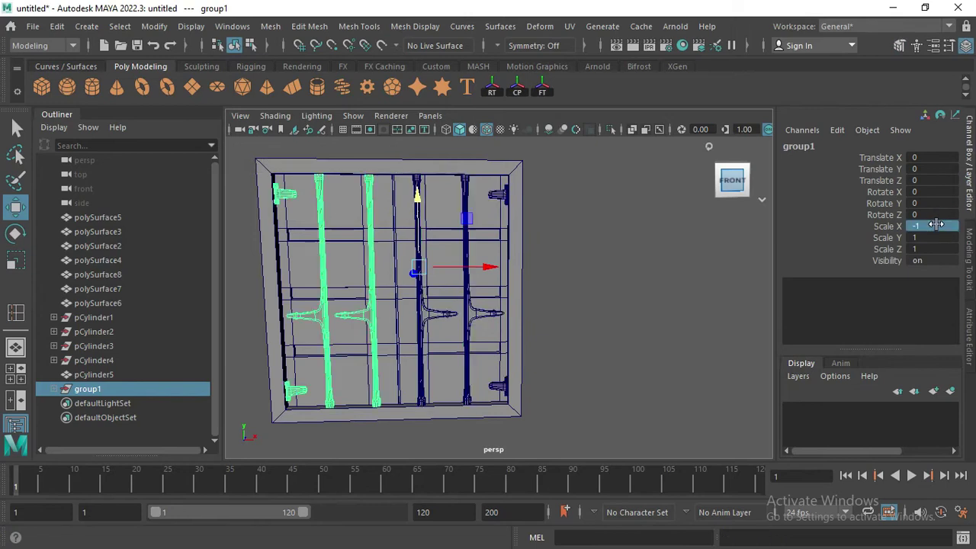
Step: Smooth the two left-side handles
{"action": "left_click", "coordinate": [585, 223]}
{"action": "left_click", "coordinate": [421, 276]}
{"action": "left_click", "coordinate": [330, 246]}
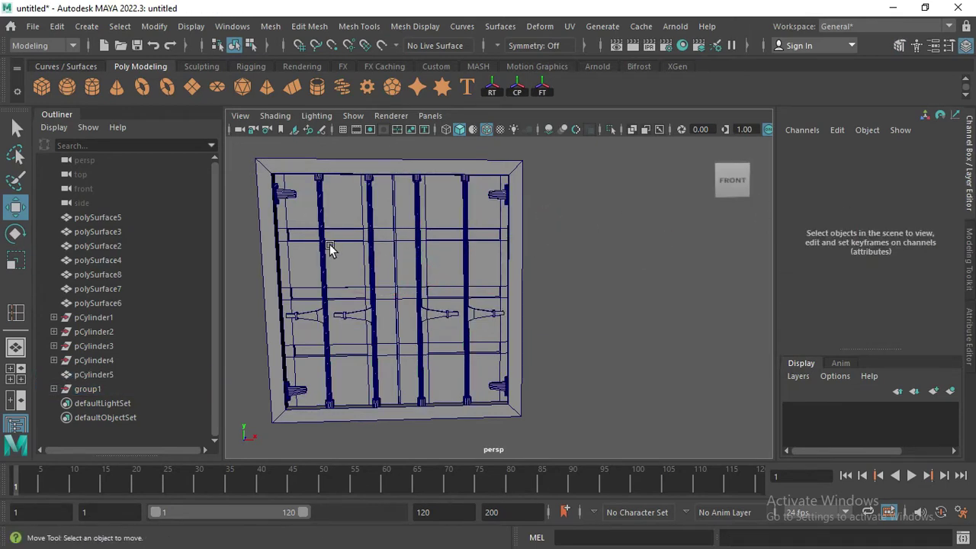
{"action": "left_click", "coordinate": [319, 252]}
{"action": "key", "text": "ctrl+a"}
{"action": "left_click", "coordinate": [969, 259]}
{"action": "left_click", "coordinate": [834, 314]}
Step: Smooth the left handles again and separate the mirrored group into individual meshes
{"action": "left_click", "coordinate": [318, 196]}
{"action": "left_click", "coordinate": [284, 192]}
{"action": "left_click", "coordinate": [294, 392], "text": "shift"}
{"action": "left_click", "coordinate": [821, 315]}
{"action": "left_click", "coordinate": [882, 289]}
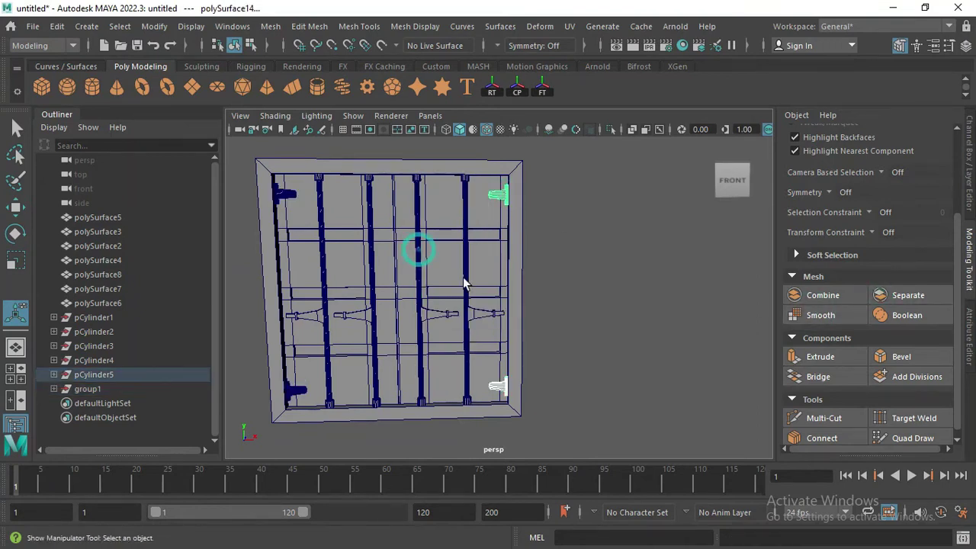
{"action": "left_click", "coordinate": [580, 251]}
{"action": "mouse_move", "coordinate": [580, 251]}
{"action": "left_mouse_down", "text": "alt"}
{"action": "mouse_move", "coordinate": [524, 239]}
{"action": "mouse_move", "coordinate": [582, 239]}
{"action": "mouse_move", "coordinate": [420, 318]}
{"action": "mouse_move", "coordinate": [427, 264]}
{"action": "mouse_move", "coordinate": [447, 224]}
{"action": "left_mouse_up", "text": "alt"}
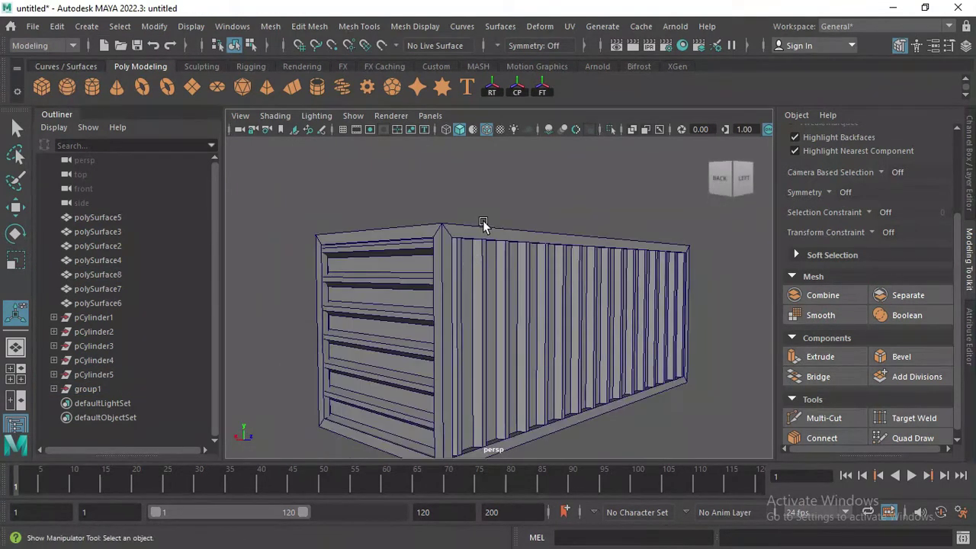
Step: Create a new cube, isolate it in the view, and delete an accidental cylinder
{"action": "left_click", "coordinate": [42, 87]}
{"action": "key", "text": "ctrl+1"}
{"action": "key", "text": "f"}
{"action": "scroll", "coordinate": [527, 316], "scroll_direction": "down", "scroll_amount": 3}
{"action": "right_click", "coordinate": [496, 155]}
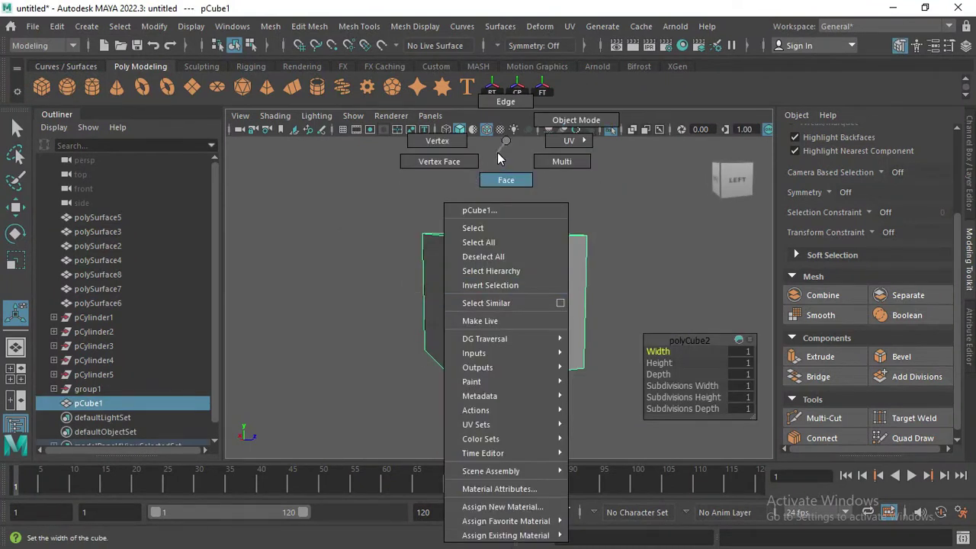
{"action": "left_click", "coordinate": [91, 87]}
{"action": "key", "text": "Delete"}
Step: Add an enlarged sphere overlapping the cube and bevel the cube with width about 0.05
{"action": "left_click", "coordinate": [68, 87]}
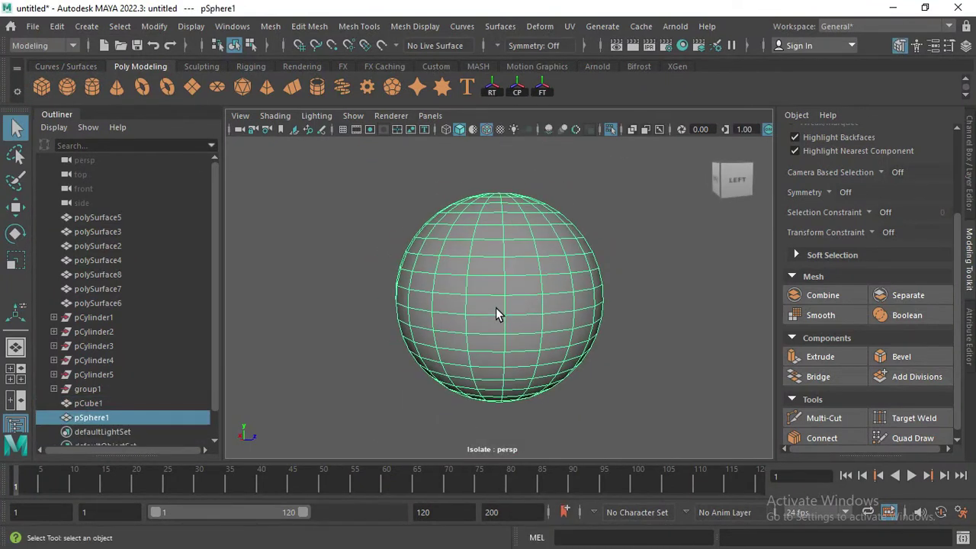
{"action": "key", "text": "r"}
{"action": "left_click_drag", "start_coordinate": [486, 305], "coordinate": [492, 298]}
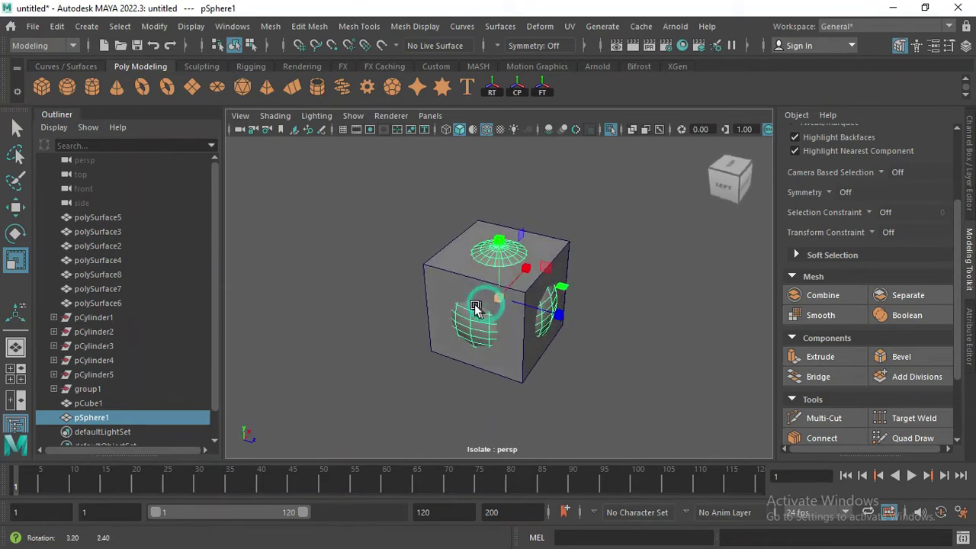
{"action": "left_click", "coordinate": [901, 356]}
{"action": "left_click_drag", "start_coordinate": [660, 351], "coordinate": [646, 352]}
{"action": "key", "text": "ctrl+a"}
{"action": "left_click_drag", "start_coordinate": [793, 258], "coordinate": [809, 258]}
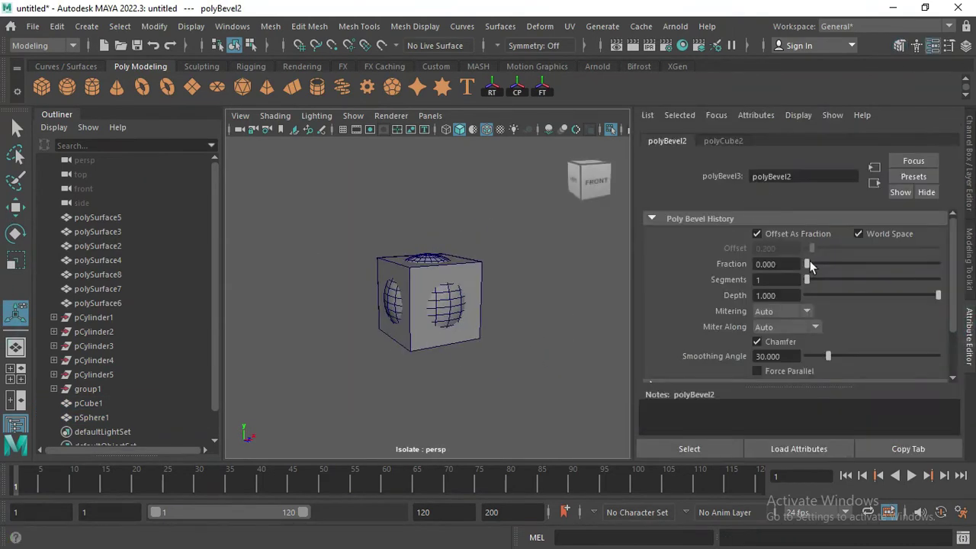
Step: Try a Boolean difference of the sphere from the cube, then undo it
{"action": "left_click_drag", "start_coordinate": [453, 279], "coordinate": [407, 275], "text": "alt"}
{"action": "left_click", "coordinate": [270, 26]}
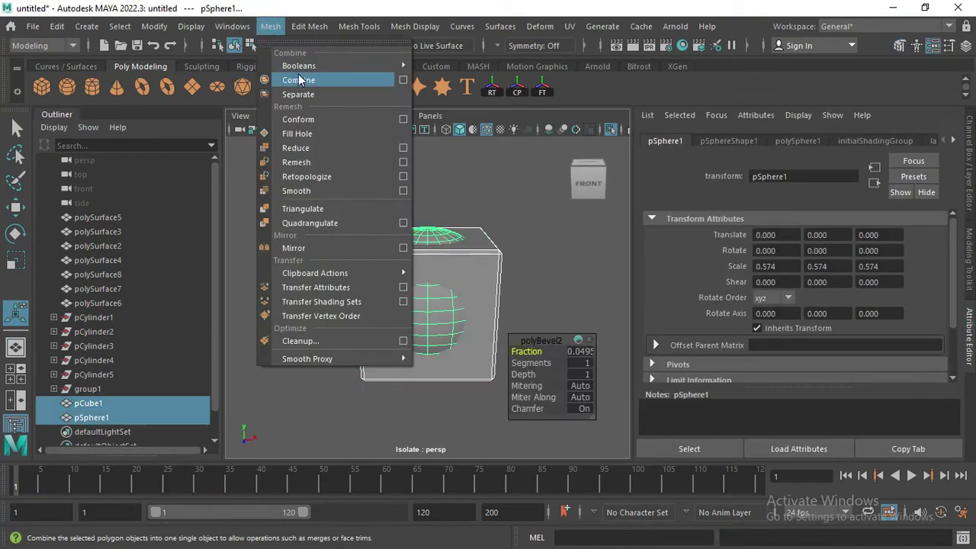
{"action": "left_click", "coordinate": [439, 77]}
{"action": "mouse_move", "coordinate": [458, 152]}
{"action": "left_mouse_down", "text": "alt"}
{"action": "mouse_move", "coordinate": [491, 223]}
{"action": "mouse_move", "coordinate": [423, 274]}
{"action": "left_mouse_up", "text": "alt"}
{"action": "key", "text": "ctrl+z"}
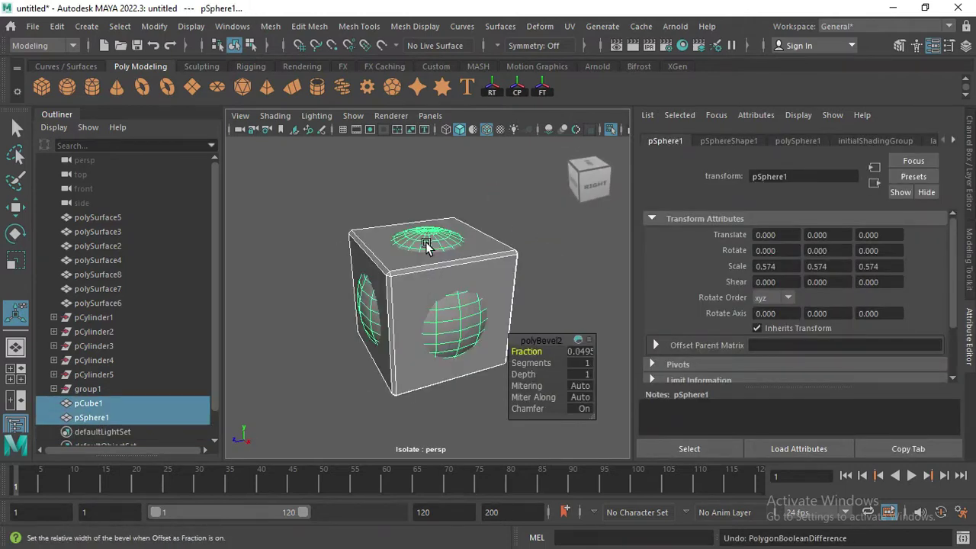
Step: Place the sphere on the cube's top at about 0.34 scale and add a sideways copy
{"action": "left_click", "coordinate": [968, 259]}
{"action": "left_click", "coordinate": [734, 183]}
{"action": "key", "text": "w"}
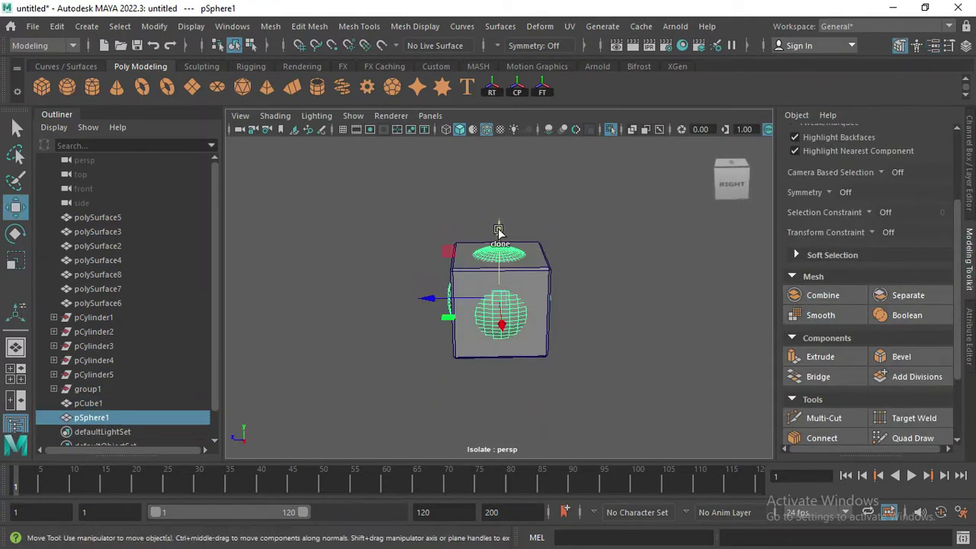
{"action": "left_click_drag", "start_coordinate": [497, 224], "coordinate": [500, 168]}
{"action": "left_click_drag", "start_coordinate": [488, 248], "coordinate": [502, 179]}
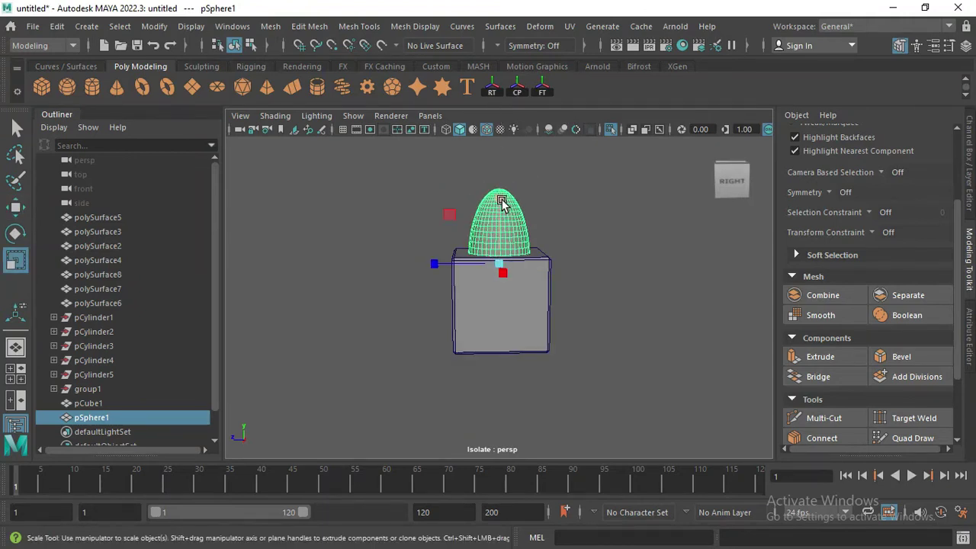
{"action": "key", "text": "w"}
{"action": "mouse_move", "coordinate": [499, 226]}
{"action": "left_mouse_down", "text": "alt"}
{"action": "mouse_move", "coordinate": [571, 240]}
{"action": "mouse_move", "coordinate": [588, 255]}
{"action": "mouse_move", "coordinate": [487, 280]}
{"action": "left_mouse_up", "text": "alt"}
{"action": "left_click", "coordinate": [590, 250]}
Step: Cut the top and side spheres out of the cube with Booleans > Difference
{"action": "left_click", "coordinate": [486, 279]}
{"action": "left_click", "coordinate": [499, 206], "text": "shift"}
{"action": "left_click", "coordinate": [271, 25]}
{"action": "left_click", "coordinate": [457, 78]}
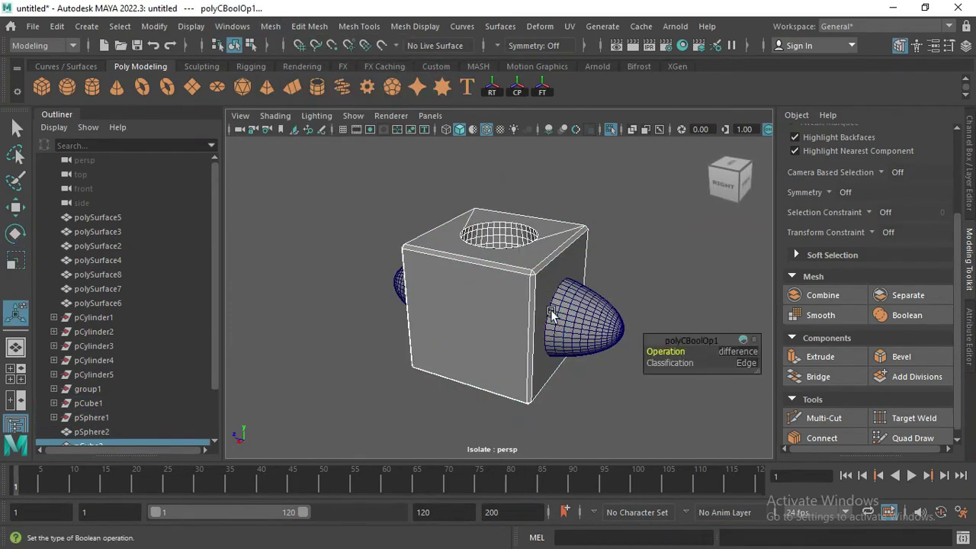
{"action": "left_click", "coordinate": [568, 317]}
{"action": "left_click", "coordinate": [271, 26]}
{"action": "left_click", "coordinate": [457, 78]}
{"action": "mouse_move", "coordinate": [613, 276]}
{"action": "left_mouse_down", "text": "alt"}
{"action": "mouse_move", "coordinate": [556, 279]}
{"action": "mouse_move", "coordinate": [548, 262]}
{"action": "left_mouse_up", "text": "alt"}
Step: Exit isolation and move the cube to the container's top corner
{"action": "key", "text": "ctrl+1"}
{"action": "key", "text": "ctrl+1"}
{"action": "key", "text": "w"}
{"action": "scroll", "coordinate": [544, 266], "scroll_direction": "down", "scroll_amount": 5}
{"action": "mouse_move", "coordinate": [488, 224]}
{"action": "left_mouse_down", "text": "alt"}
{"action": "mouse_move", "coordinate": [458, 283]}
{"action": "mouse_move", "coordinate": [556, 335]}
{"action": "mouse_move", "coordinate": [557, 355]}
{"action": "left_mouse_up", "text": "alt"}
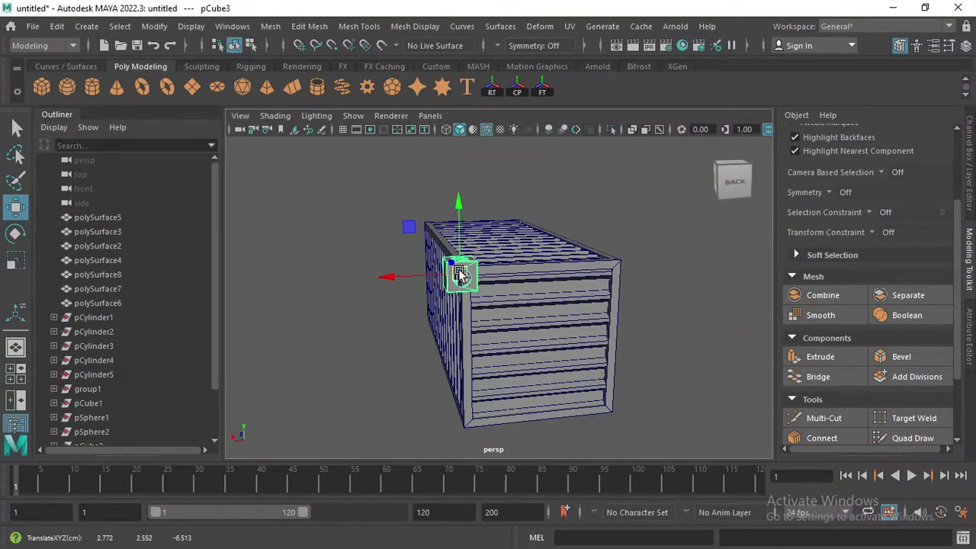
Step: Rotate the corner block so its hole faces outward
{"action": "key", "text": "f"}
{"action": "key", "text": "r"}
{"action": "mouse_move", "coordinate": [453, 279]}
{"action": "left_mouse_down", "text": "alt"}
{"action": "mouse_move", "coordinate": [440, 277]}
{"action": "mouse_move", "coordinate": [467, 294]}
{"action": "mouse_move", "coordinate": [467, 305]}
{"action": "mouse_move", "coordinate": [492, 308]}
{"action": "mouse_move", "coordinate": [412, 311]}
{"action": "mouse_move", "coordinate": [441, 315]}
{"action": "left_mouse_up", "text": "alt"}
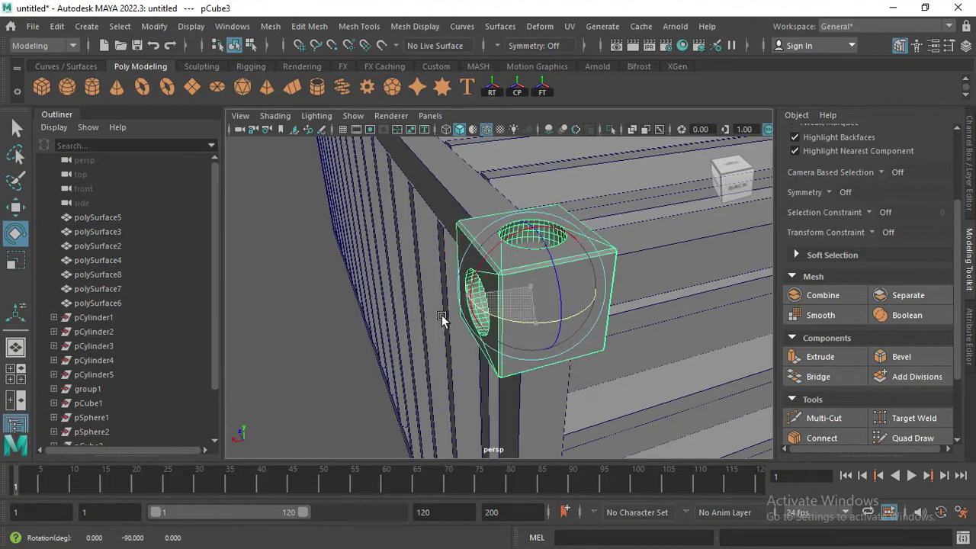
{"action": "key", "text": "r"}
{"action": "mouse_move", "coordinate": [531, 287]}
{"action": "left_mouse_down"}
{"action": "mouse_move", "coordinate": [510, 284]}
{"action": "mouse_move", "coordinate": [541, 270]}
{"action": "mouse_move", "coordinate": [480, 258]}
{"action": "mouse_move", "coordinate": [572, 261]}
{"action": "left_mouse_up"}
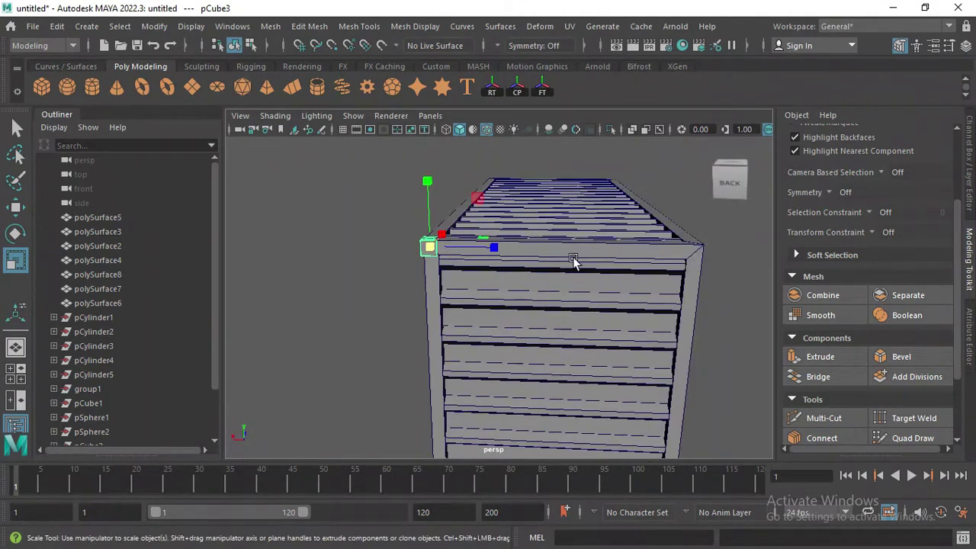
Step: Shift-drag a copy of the corner block down to the lower corner in the side view
{"action": "key", "text": "space"}
{"action": "key", "text": "space"}
{"action": "key", "text": "f"}
{"action": "scroll", "coordinate": [449, 226], "scroll_direction": "down", "scroll_amount": 5}
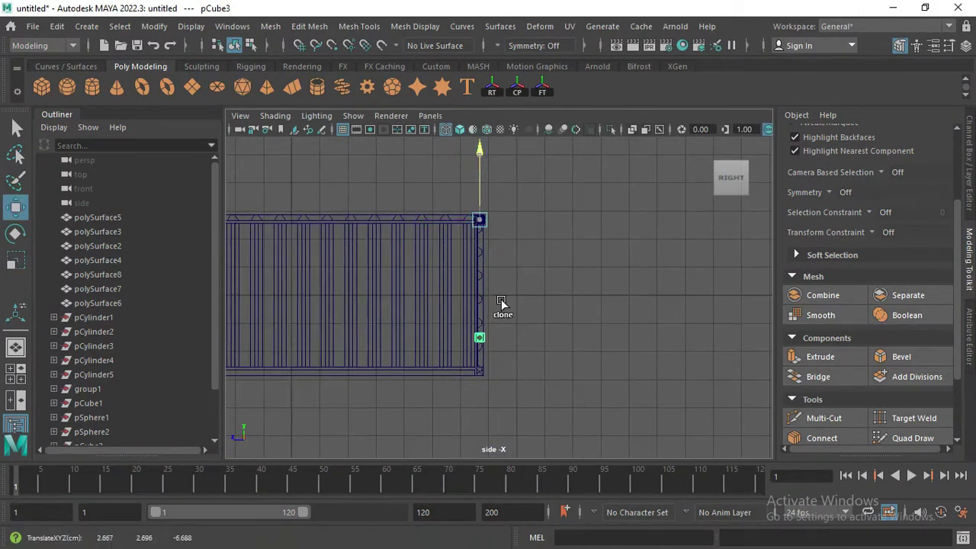
{"action": "middle_click_drag", "start_coordinate": [501, 308], "coordinate": [501, 229], "text": "shift"}
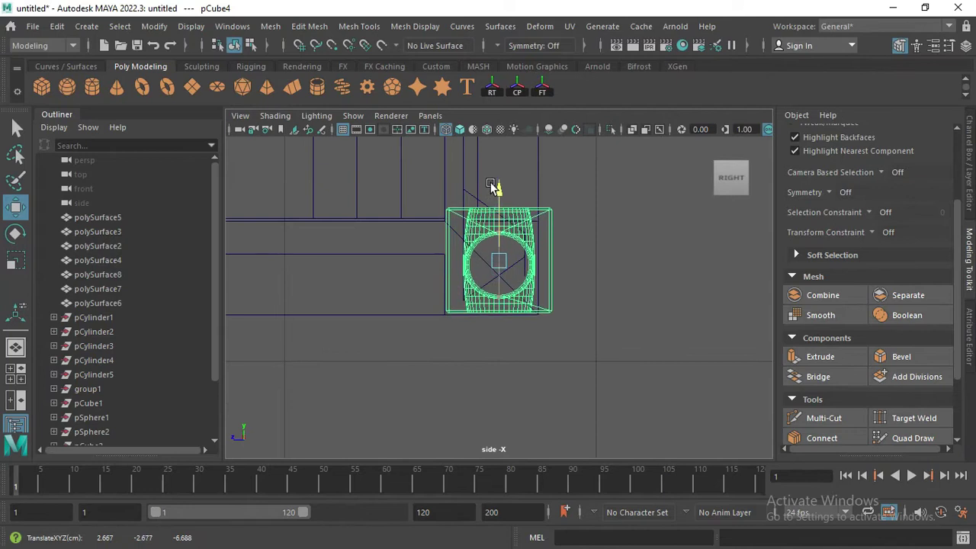
Step: Clone the top corner block to the opposite side in the front view
{"action": "scroll", "coordinate": [554, 205], "scroll_direction": "down", "scroll_amount": 4}
{"action": "left_click", "coordinate": [510, 181]}
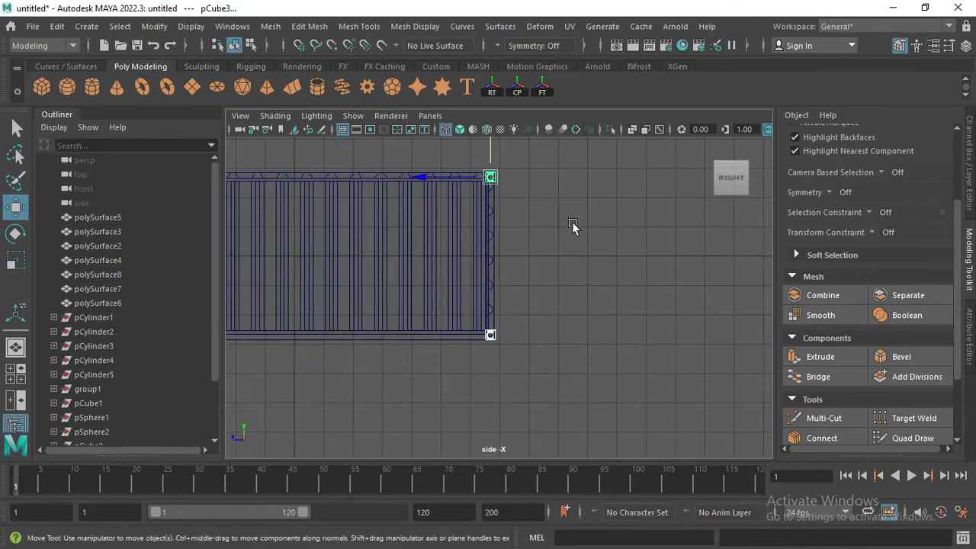
{"action": "key", "text": "space"}
{"action": "key", "text": "space"}
{"action": "middle_click_drag", "start_coordinate": [494, 298], "coordinate": [500, 328], "text": "alt"}
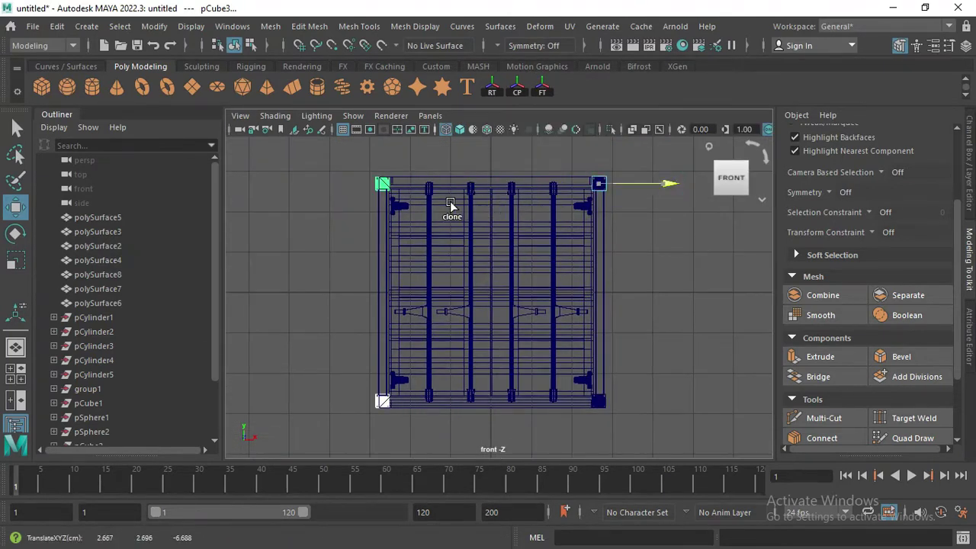
{"action": "left_click_drag", "start_coordinate": [456, 206], "coordinate": [358, 207], "text": "shift"}
Step: Clone another corner block onto a remaining container corner in perspective view
{"action": "key", "text": "space"}
{"action": "key", "text": "space"}
{"action": "left_click_drag", "start_coordinate": [473, 267], "coordinate": [425, 273], "text": "alt"}
{"action": "scroll", "coordinate": [501, 348], "scroll_direction": "up", "scroll_amount": 5}
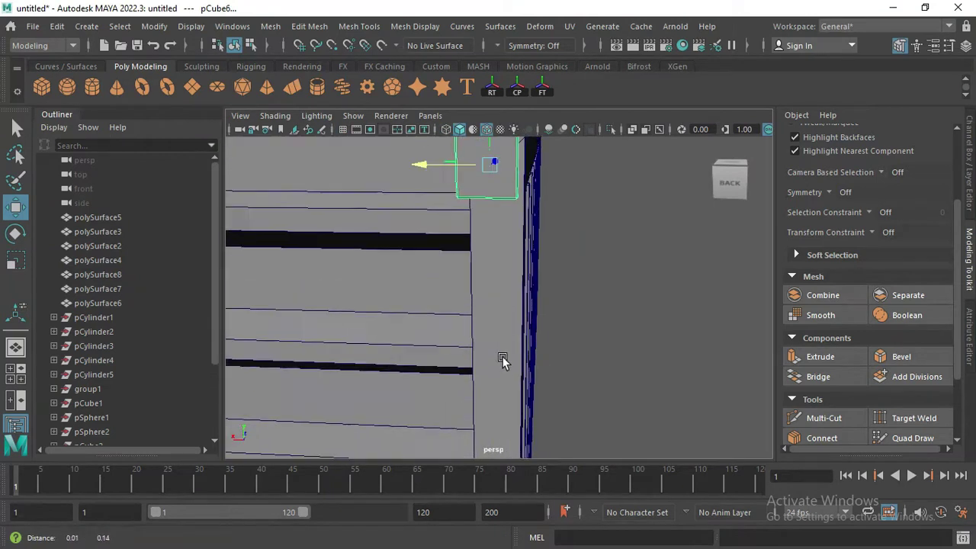
{"action": "key", "text": "ctrl+z"}
{"action": "key", "text": "ctrl+z"}
{"action": "key", "text": "ctrl+z"}
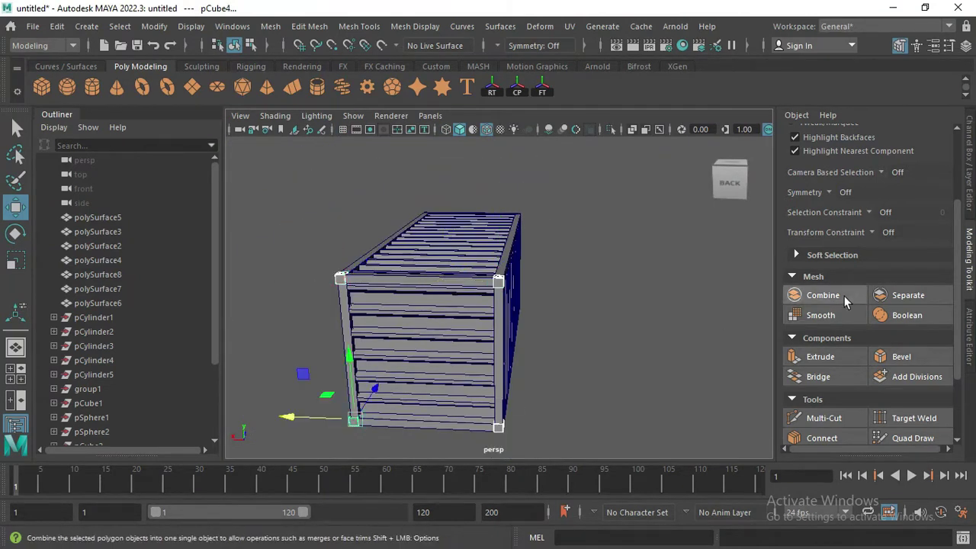
{"action": "left_click_drag", "start_coordinate": [533, 343], "coordinate": [425, 344], "text": "alt"}
{"action": "left_click", "coordinate": [513, 298], "text": "shift"}
Step: Clear the selection, orbit around the container, and select its frame
{"action": "scroll", "coordinate": [588, 331], "scroll_direction": "up", "scroll_amount": 5}
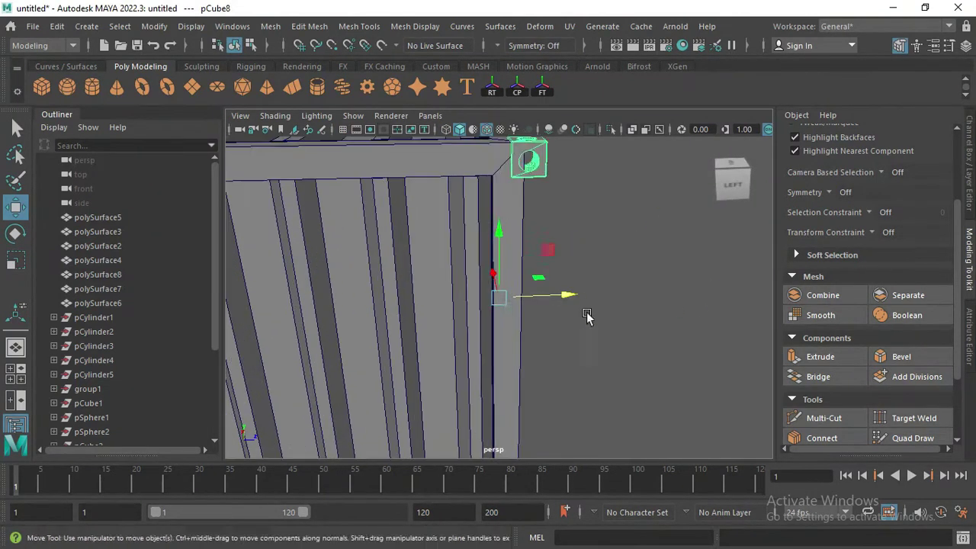
{"action": "left_click", "coordinate": [542, 276]}
{"action": "scroll", "coordinate": [542, 276], "scroll_direction": "down", "scroll_amount": 5}
{"action": "mouse_move", "coordinate": [542, 277]}
{"action": "left_mouse_down", "text": "alt"}
{"action": "mouse_move", "coordinate": [533, 241]}
{"action": "mouse_move", "coordinate": [648, 238]}
{"action": "mouse_move", "coordinate": [318, 187]}
{"action": "mouse_move", "coordinate": [561, 250]}
{"action": "mouse_move", "coordinate": [501, 257]}
{"action": "left_mouse_up", "text": "alt"}
{"action": "left_click", "coordinate": [502, 257]}
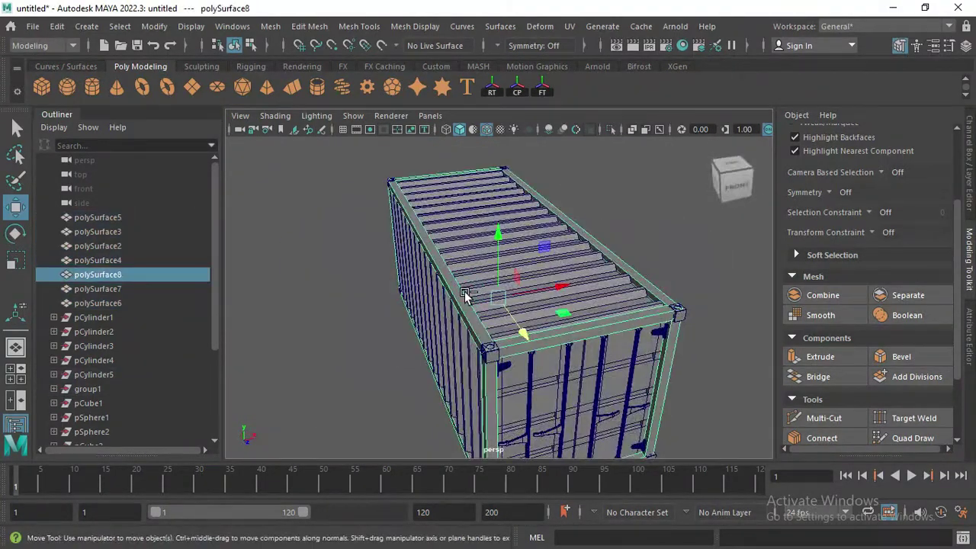
Step: Isolate the frame and duplicate its bottom face
{"action": "key", "text": "ctrl+1"}
{"action": "left_click_drag", "start_coordinate": [551, 203], "coordinate": [436, 218], "text": "alt"}
{"action": "scroll", "coordinate": [450, 362], "scroll_direction": "up", "scroll_amount": 3}
{"action": "right_click_drag", "start_coordinate": [464, 183], "coordinate": [457, 217]}
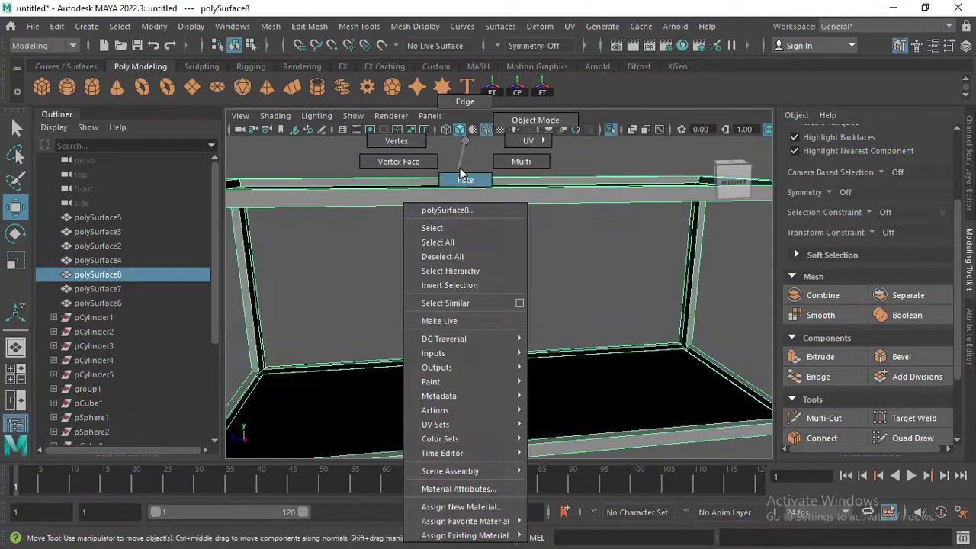
{"action": "left_click", "coordinate": [427, 382]}
{"action": "left_click", "coordinate": [308, 26]}
{"action": "left_click", "coordinate": [409, 388]}
Step: Select the bottom frame mesh, using wireframe display to pick it out
{"action": "mouse_move", "coordinate": [409, 388]}
{"action": "left_mouse_down", "text": "alt"}
{"action": "mouse_move", "coordinate": [491, 353]}
{"action": "mouse_move", "coordinate": [467, 264]}
{"action": "left_mouse_up", "text": "alt"}
{"action": "key", "text": "4"}
{"action": "key", "text": "w"}
{"action": "left_click", "coordinate": [498, 225]}
{"action": "left_click_drag", "start_coordinate": [498, 224], "coordinate": [610, 145], "text": "alt"}
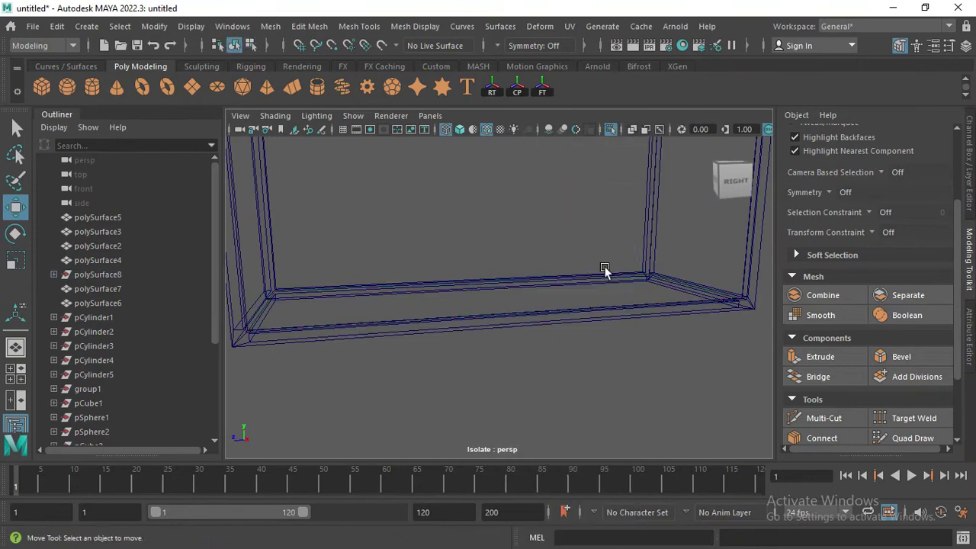
{"action": "left_click_drag", "start_coordinate": [605, 270], "coordinate": [612, 328]}
{"action": "key", "text": "5"}
{"action": "left_click", "coordinate": [582, 305]}
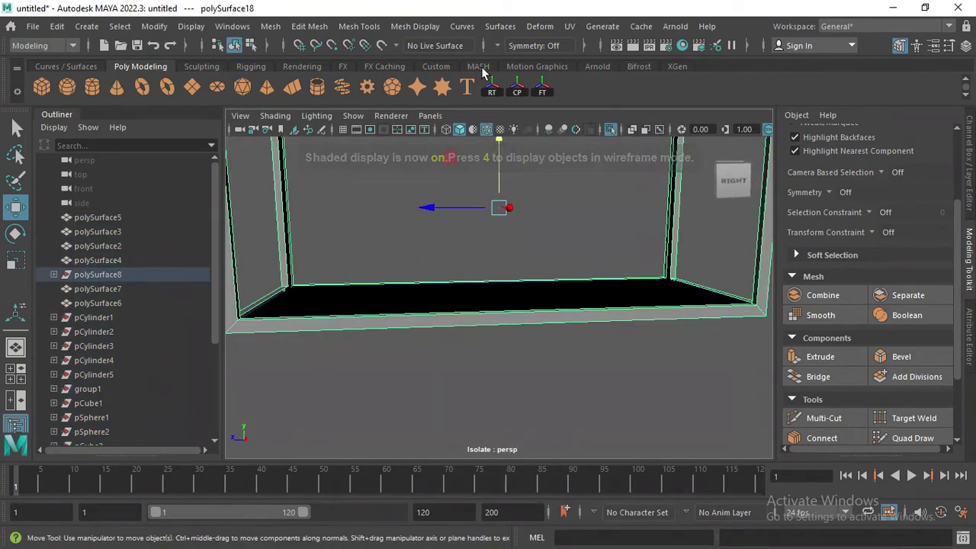
Step: Insert an edge loop across the bottom rail and select the new rail edge
{"action": "left_click", "coordinate": [366, 25]}
{"action": "left_click", "coordinate": [490, 135]}
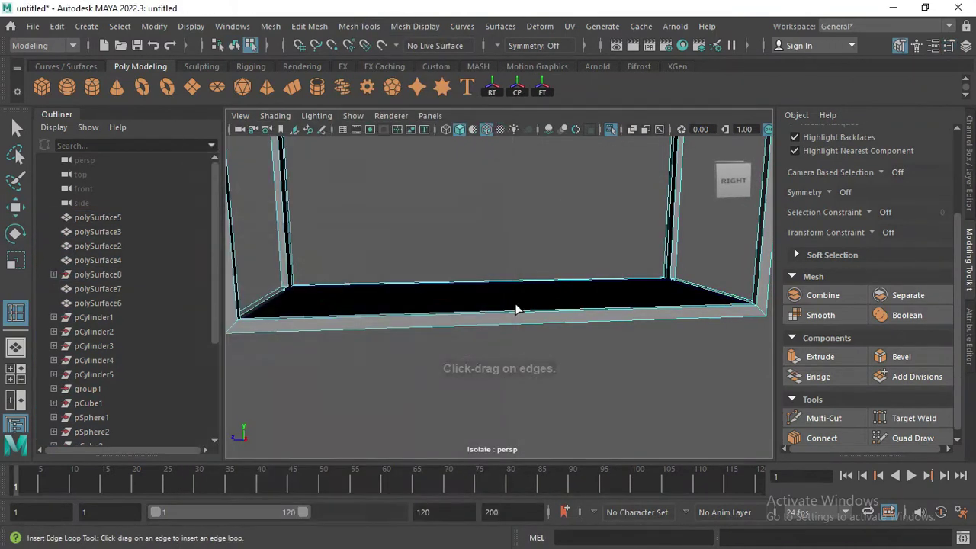
{"action": "left_click", "coordinate": [516, 309]}
{"action": "key", "text": "q"}
{"action": "left_click_drag", "start_coordinate": [508, 289], "coordinate": [692, 322], "text": "alt"}
{"action": "left_click", "coordinate": [501, 322]}
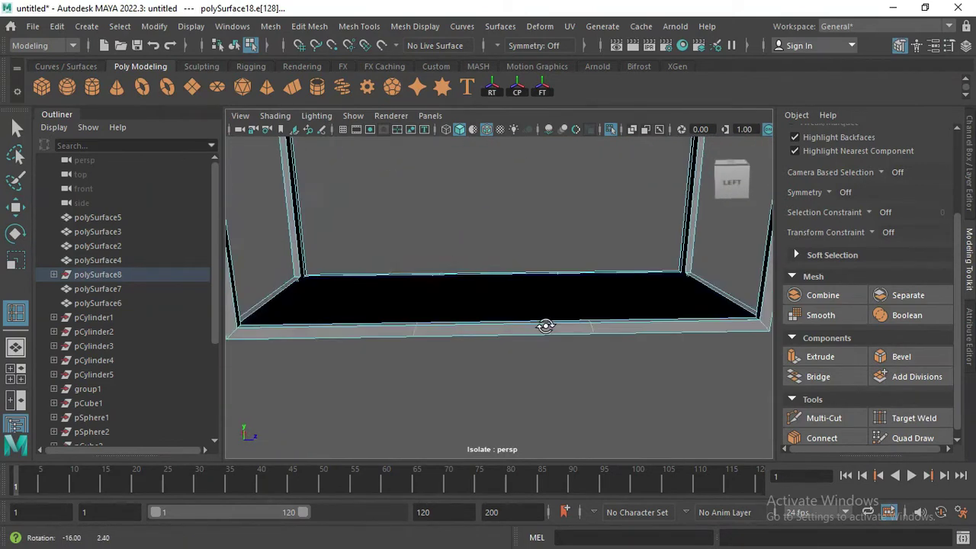
Step: Extrude the rail face inward into a recessed pocket (Local Translate Z -0.204)
{"action": "left_click_drag", "start_coordinate": [544, 327], "coordinate": [531, 322], "text": "alt"}
{"action": "left_click_drag", "start_coordinate": [599, 324], "coordinate": [471, 328], "text": "alt"}
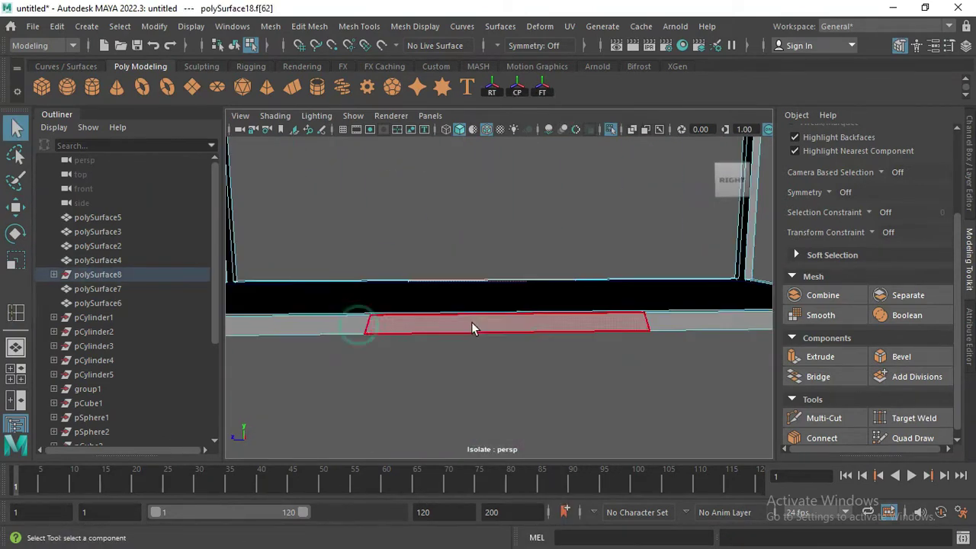
{"action": "left_click", "coordinate": [825, 358]}
{"action": "mouse_move", "coordinate": [521, 353]}
{"action": "left_mouse_down"}
{"action": "mouse_move", "coordinate": [521, 404]}
{"action": "mouse_move", "coordinate": [508, 355]}
{"action": "mouse_move", "coordinate": [473, 332]}
{"action": "left_mouse_up"}
{"action": "right_click_drag", "start_coordinate": [654, 145], "coordinate": [667, 180]}
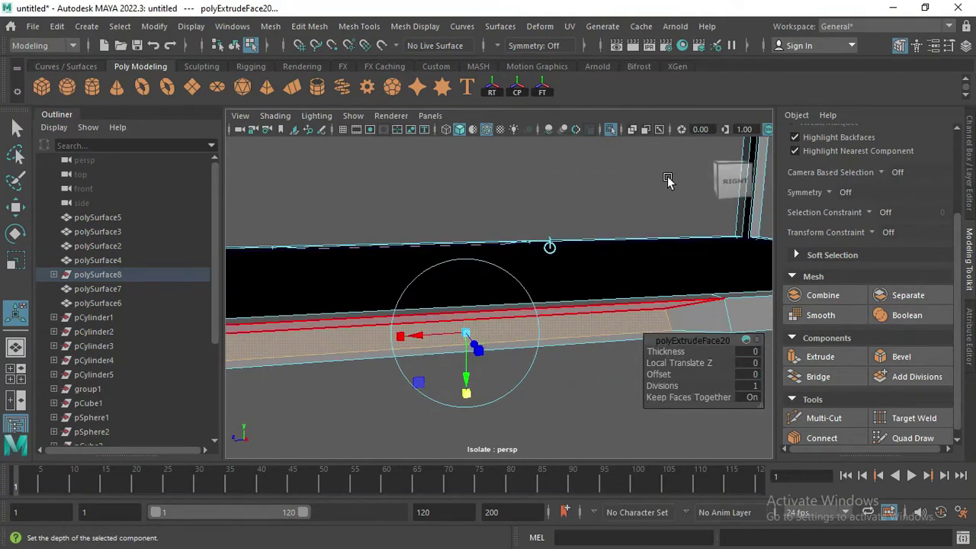
{"action": "key", "text": "ctrl+z"}
{"action": "key", "text": "ctrl+e"}
{"action": "mouse_move", "coordinate": [571, 381]}
{"action": "left_mouse_down"}
{"action": "mouse_move", "coordinate": [572, 372]}
{"action": "mouse_move", "coordinate": [678, 340]}
{"action": "mouse_move", "coordinate": [600, 321]}
{"action": "mouse_move", "coordinate": [646, 297]}
{"action": "mouse_move", "coordinate": [444, 270]}
{"action": "mouse_move", "coordinate": [425, 292]}
{"action": "left_mouse_up"}
{"action": "key", "text": "t"}
Step: Exit isolation and zoom out to view the whole container
{"action": "left_click", "coordinate": [427, 293]}
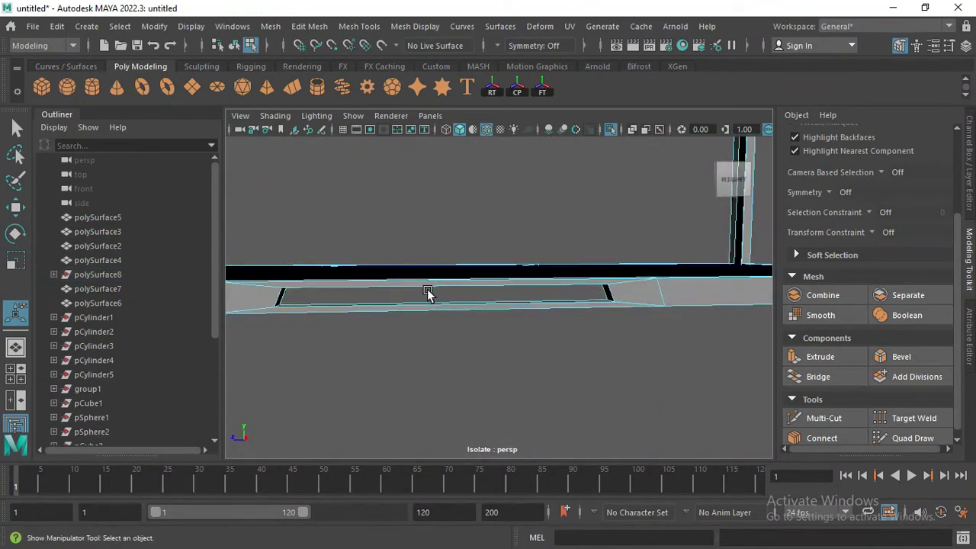
{"action": "key", "text": "ctrl+1"}
{"action": "right_click_drag", "start_coordinate": [468, 141], "coordinate": [483, 119]}
{"action": "left_click_drag", "start_coordinate": [483, 122], "coordinate": [614, 332], "text": "alt"}
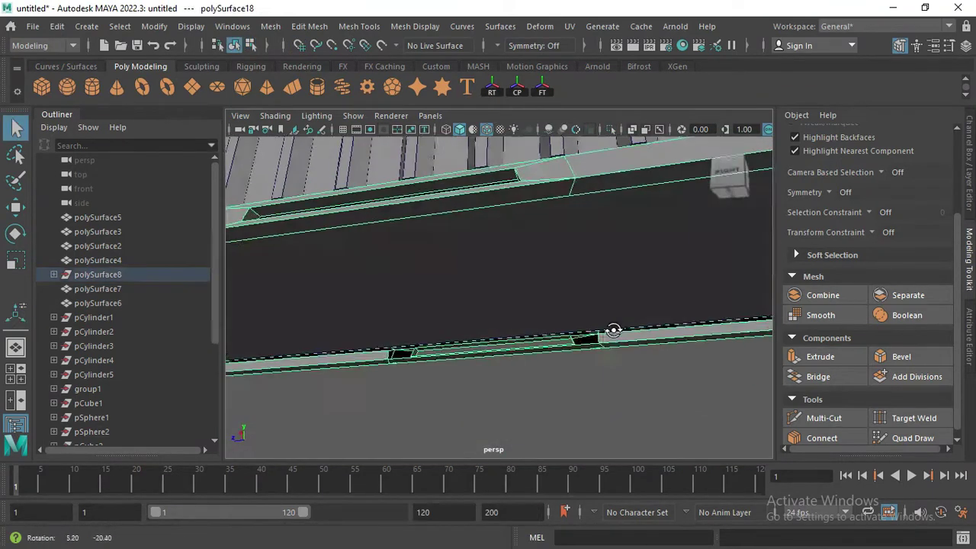
{"action": "left_click", "coordinate": [616, 356]}
{"action": "mouse_move", "coordinate": [616, 356]}
{"action": "right_mouse_down", "text": "alt"}
{"action": "mouse_move", "coordinate": [567, 359]}
{"action": "mouse_move", "coordinate": [374, 224]}
{"action": "right_mouse_up", "text": "alt"}
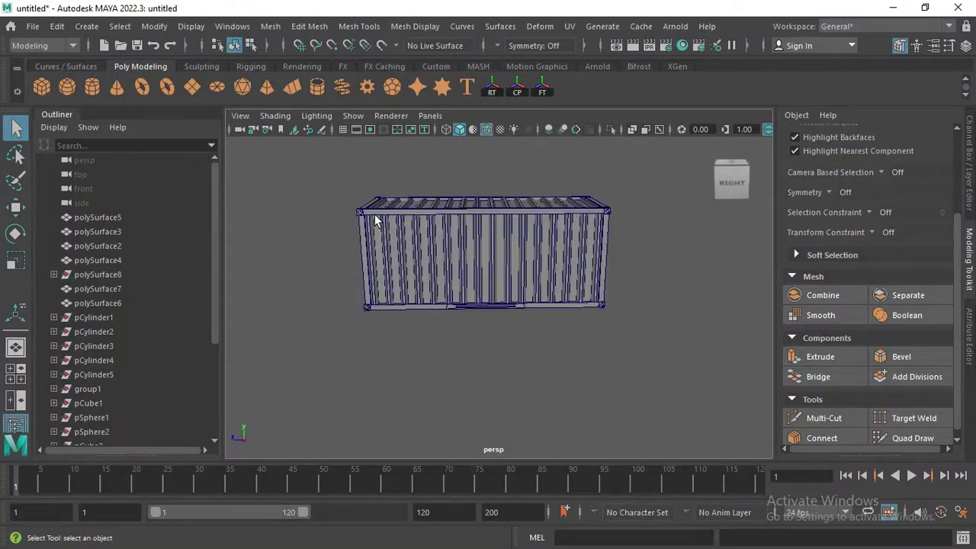
Step: Select the container's pieces and combine them into one mesh
{"action": "left_click", "coordinate": [164, 275]}
{"action": "left_click", "coordinate": [630, 196]}
{"action": "left_click", "coordinate": [533, 229]}
{"action": "left_click_drag", "start_coordinate": [533, 229], "coordinate": [381, 266], "text": "alt"}
{"action": "mouse_move", "coordinate": [382, 265]}
{"action": "right_mouse_down", "text": "alt"}
{"action": "mouse_move", "coordinate": [522, 299]}
{"action": "mouse_move", "coordinate": [481, 264]}
{"action": "mouse_move", "coordinate": [501, 210]}
{"action": "right_mouse_up", "text": "alt"}
{"action": "left_click_drag", "start_coordinate": [501, 210], "coordinate": [658, 386], "text": "alt"}
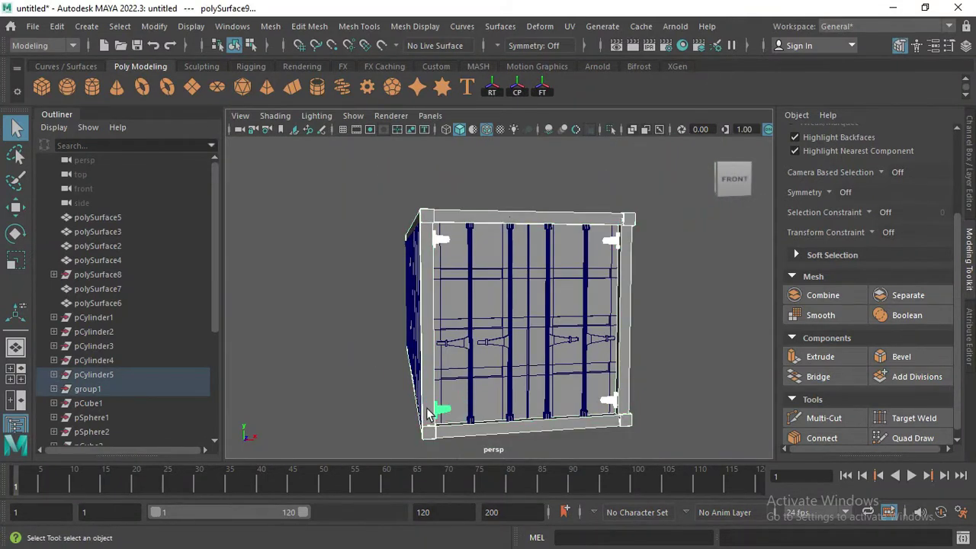
{"action": "left_click", "coordinate": [823, 295]}
Step: Combine the door bars, side panels and roof pieces into their own meshes
{"action": "left_click", "coordinate": [823, 295]}
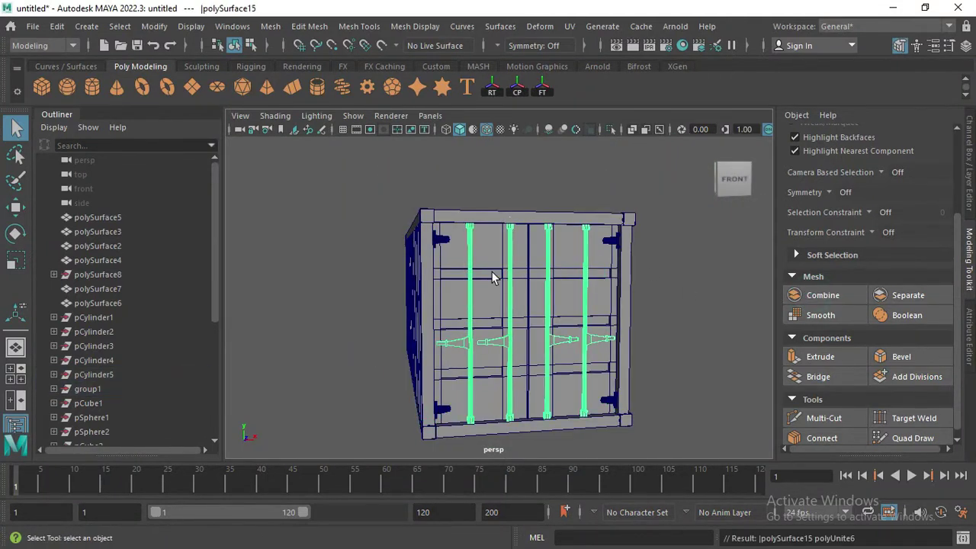
{"action": "left_click_drag", "start_coordinate": [510, 262], "coordinate": [531, 357], "text": "alt"}
{"action": "left_click", "coordinate": [595, 358]}
{"action": "left_click", "coordinate": [822, 295]}
{"action": "left_click", "coordinate": [495, 214]}
{"action": "left_click", "coordinate": [536, 252], "text": "shift"}
{"action": "mouse_move", "coordinate": [535, 252]}
{"action": "left_mouse_down", "text": "alt"}
{"action": "mouse_move", "coordinate": [580, 228]}
{"action": "mouse_move", "coordinate": [459, 207]}
{"action": "left_mouse_up", "text": "alt"}
{"action": "left_click", "coordinate": [804, 297]}
Step: Delete construction history on the whole container
{"action": "key", "text": "ctrl+1"}
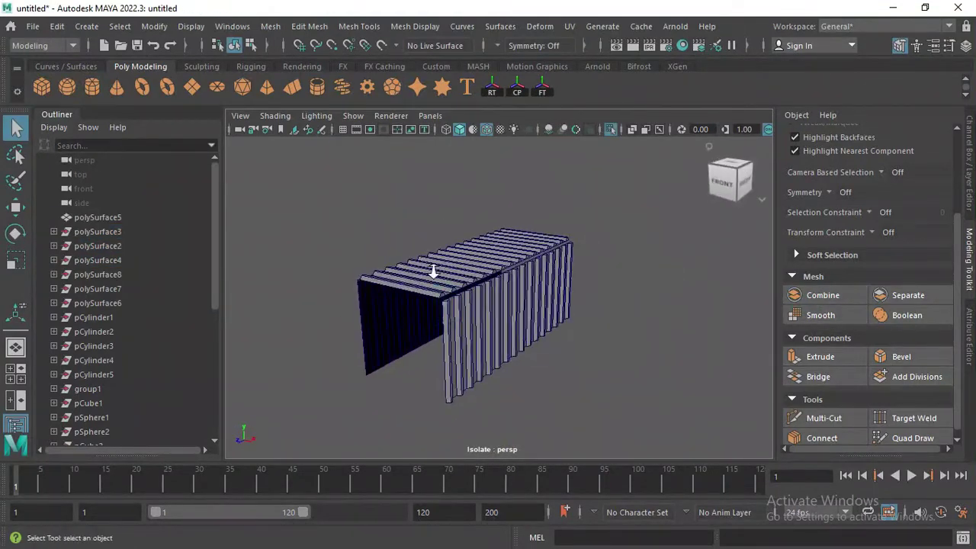
{"action": "key", "text": "ctrl+1"}
{"action": "mouse_move", "coordinate": [487, 269]}
{"action": "left_mouse_down", "text": "alt"}
{"action": "mouse_move", "coordinate": [303, 183]}
{"action": "mouse_move", "coordinate": [633, 366]}
{"action": "left_mouse_up", "text": "alt"}
{"action": "left_click", "coordinate": [57, 26]}
{"action": "left_click", "coordinate": [275, 184]}
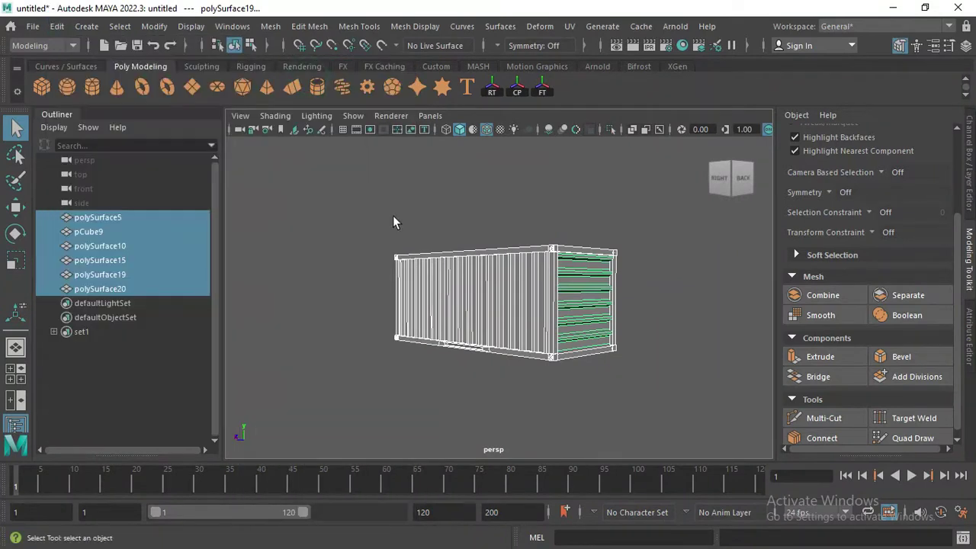
Step: Isolate the corrugated body mesh and orbit around it
{"action": "left_click", "coordinate": [488, 263]}
{"action": "key", "text": "ctrl+1"}
{"action": "mouse_move", "coordinate": [477, 277]}
{"action": "left_mouse_down", "text": "alt"}
{"action": "mouse_move", "coordinate": [508, 279]}
{"action": "mouse_move", "coordinate": [435, 181]}
{"action": "left_mouse_up", "text": "alt"}
{"action": "right_click", "coordinate": [436, 140]}
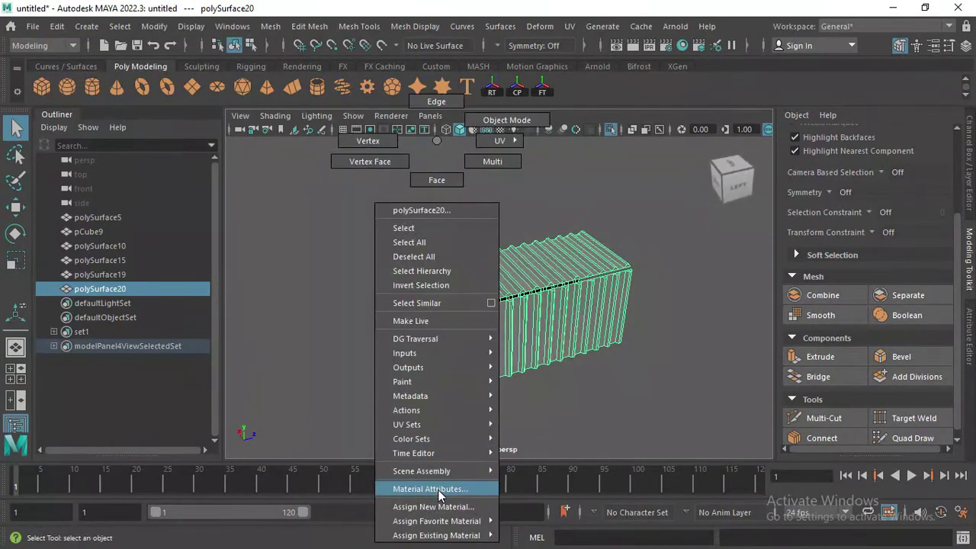
Step: Give the corrugated body a new aiStandardSurface material with an orange base colour
{"action": "left_click", "coordinate": [433, 506]}
{"action": "left_click", "coordinate": [354, 301]}
{"action": "left_click", "coordinate": [483, 385]}
{"action": "left_click", "coordinate": [772, 327]}
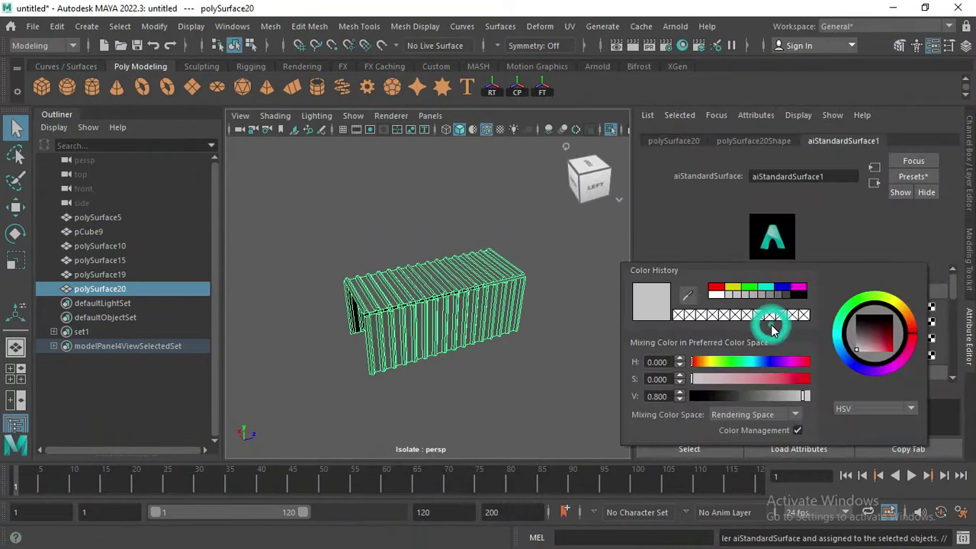
{"action": "left_click", "coordinate": [906, 317]}
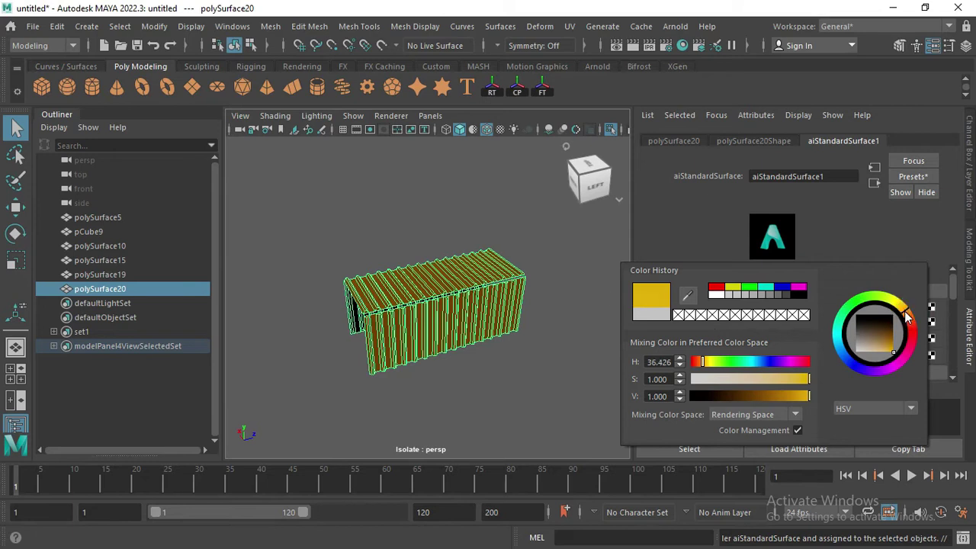
{"action": "left_click", "coordinate": [503, 284]}
Step: Combine the roof mesh with the corrugated body into one mesh
{"action": "key", "text": "ctrl+1"}
{"action": "left_click", "coordinate": [495, 264]}
{"action": "mouse_move", "coordinate": [496, 264]}
{"action": "left_mouse_down", "text": "alt"}
{"action": "mouse_move", "coordinate": [493, 291]}
{"action": "mouse_move", "coordinate": [534, 229]}
{"action": "left_mouse_up", "text": "alt"}
{"action": "key", "text": "ctrl+1"}
{"action": "key", "text": "ctrl+1"}
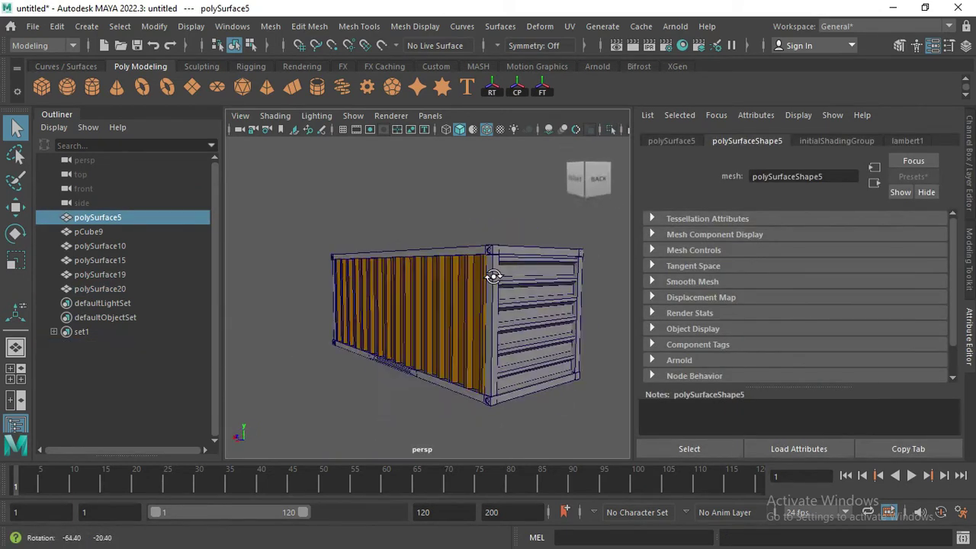
{"action": "left_click", "coordinate": [533, 276], "text": "shift"}
{"action": "left_click_drag", "start_coordinate": [458, 305], "coordinate": [4, 305], "text": "alt"}
{"action": "left_click", "coordinate": [823, 295]}
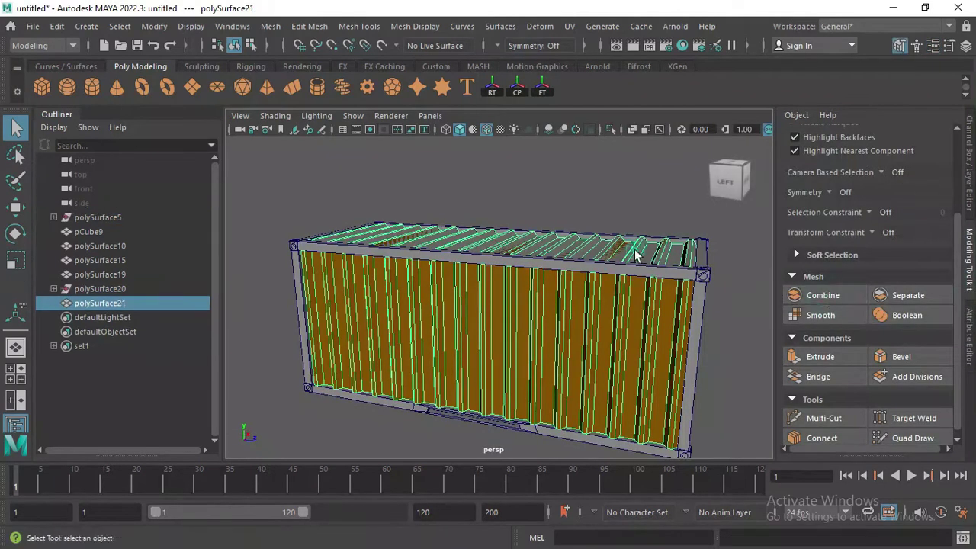
Step: Orbit around the container and select the frame mesh
{"action": "left_click_drag", "start_coordinate": [794, 248], "coordinate": [523, 164], "text": "alt"}
{"action": "right_click_drag", "start_coordinate": [523, 164], "coordinate": [633, 313]}
{"action": "mouse_move", "coordinate": [633, 312]}
{"action": "left_mouse_down", "text": "alt"}
{"action": "mouse_move", "coordinate": [562, 261]}
{"action": "mouse_move", "coordinate": [599, 333]}
{"action": "mouse_move", "coordinate": [374, 337]}
{"action": "left_mouse_up", "text": "alt"}
{"action": "left_click", "coordinate": [599, 334]}
{"action": "mouse_move", "coordinate": [367, 141]}
{"action": "right_mouse_down"}
{"action": "mouse_move", "coordinate": [379, 509]}
{"action": "mouse_move", "coordinate": [450, 496]}
{"action": "right_mouse_up"}
{"action": "mouse_move", "coordinate": [449, 496]}
{"action": "left_mouse_down", "text": "alt"}
{"action": "mouse_move", "coordinate": [414, 270]}
{"action": "mouse_move", "coordinate": [487, 184]}
{"action": "left_mouse_up", "text": "alt"}
Step: Give the frame a new aiStandardSurface material with a brownish-tan colour
{"action": "right_click", "coordinate": [487, 184]}
{"action": "right_click_drag", "start_coordinate": [486, 184], "coordinate": [534, 520]}
{"action": "mouse_move", "coordinate": [534, 521]}
{"action": "left_mouse_down", "text": "alt"}
{"action": "mouse_move", "coordinate": [676, 270]}
{"action": "mouse_move", "coordinate": [452, 355]}
{"action": "mouse_move", "coordinate": [502, 185]}
{"action": "left_mouse_up", "text": "alt"}
{"action": "right_click_drag", "start_coordinate": [502, 185], "coordinate": [457, 483]}
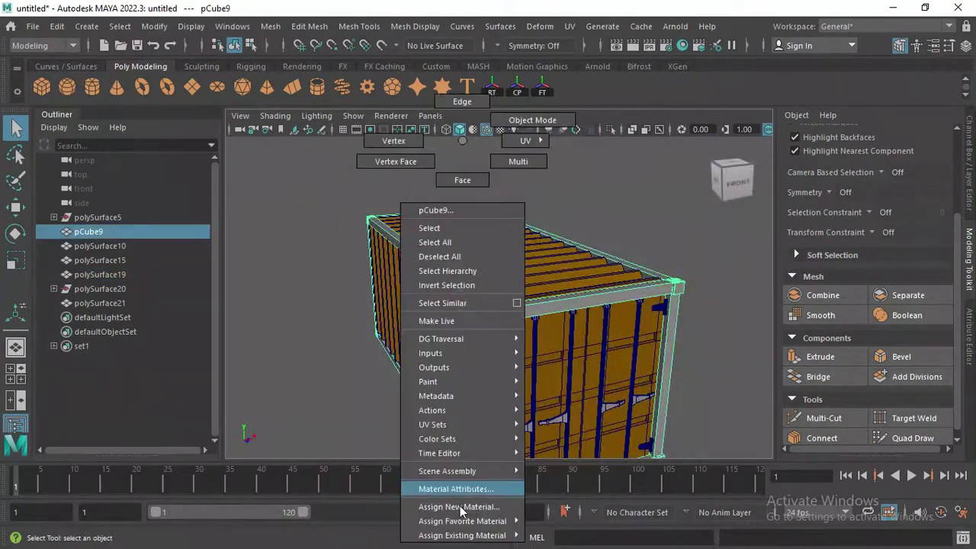
{"action": "left_click", "coordinate": [372, 298]}
{"action": "left_click", "coordinate": [439, 505]}
{"action": "left_click", "coordinate": [797, 324]}
{"action": "mouse_move", "coordinate": [906, 323]}
{"action": "left_mouse_down"}
{"action": "mouse_move", "coordinate": [905, 348]}
{"action": "mouse_move", "coordinate": [915, 327]}
{"action": "mouse_move", "coordinate": [915, 347]}
{"action": "left_mouse_up"}
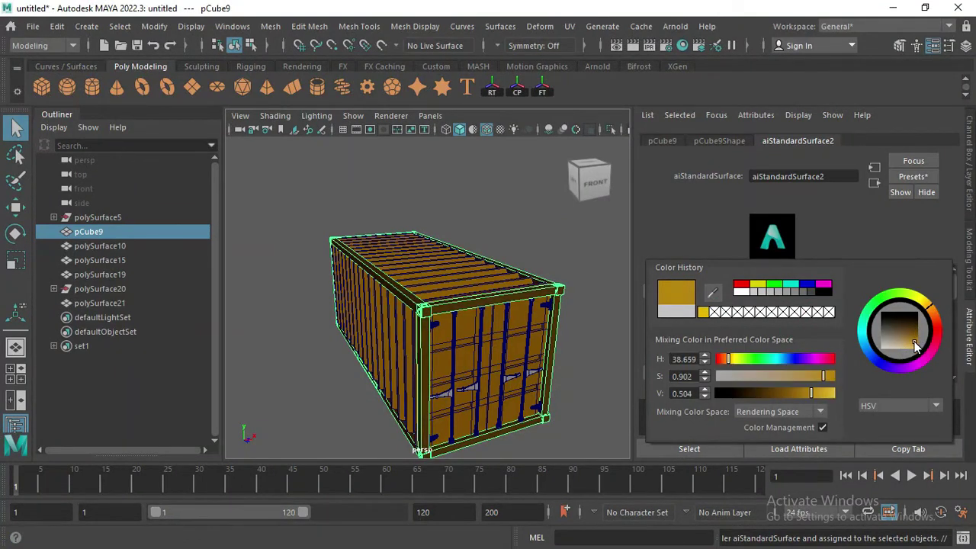
{"action": "left_click", "coordinate": [592, 292]}
Step: Inspect the underside, clear the selection and select the door bars
{"action": "mouse_move", "coordinate": [592, 292]}
{"action": "left_mouse_down", "text": "alt"}
{"action": "mouse_move", "coordinate": [407, 298]}
{"action": "mouse_move", "coordinate": [486, 272]}
{"action": "left_mouse_up", "text": "alt"}
{"action": "left_click", "coordinate": [486, 272]}
{"action": "right_click_drag", "start_coordinate": [483, 141], "coordinate": [506, 120]}
{"action": "left_click", "coordinate": [571, 374]}
{"action": "left_click", "coordinate": [588, 175]}
{"action": "scroll", "coordinate": [367, 360], "scroll_direction": "up", "scroll_amount": 4}
{"action": "left_click", "coordinate": [402, 344]}
{"action": "left_click_drag", "start_coordinate": [402, 344], "coordinate": [435, 366], "text": "alt"}
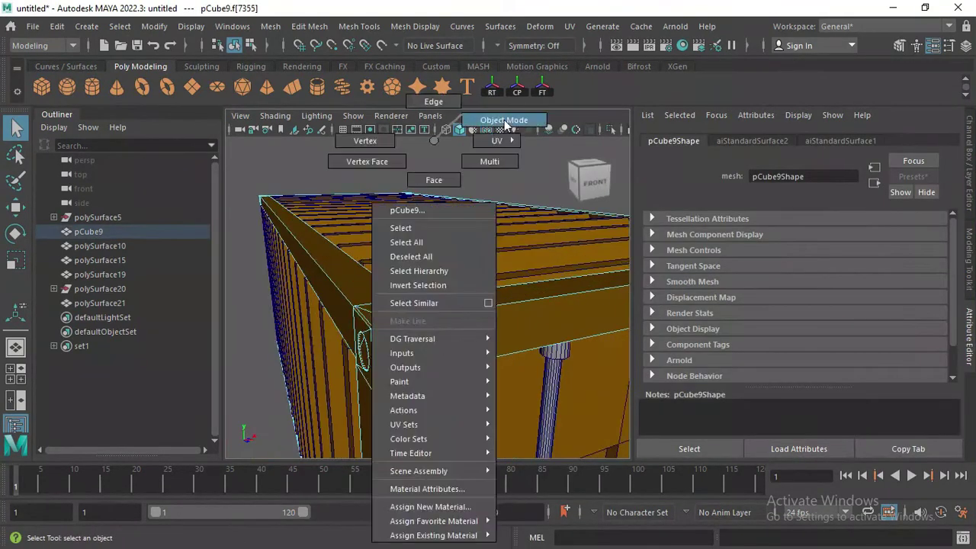
Step: Assign the door bars a new aiStandardSurface material
{"action": "right_click_drag", "start_coordinate": [436, 191], "coordinate": [479, 180]}
{"action": "scroll", "coordinate": [479, 305], "scroll_direction": "down", "scroll_amount": 3}
{"action": "left_click", "coordinate": [479, 305]}
{"action": "right_click_drag", "start_coordinate": [479, 305], "coordinate": [436, 508]}
{"action": "left_click", "coordinate": [450, 362]}
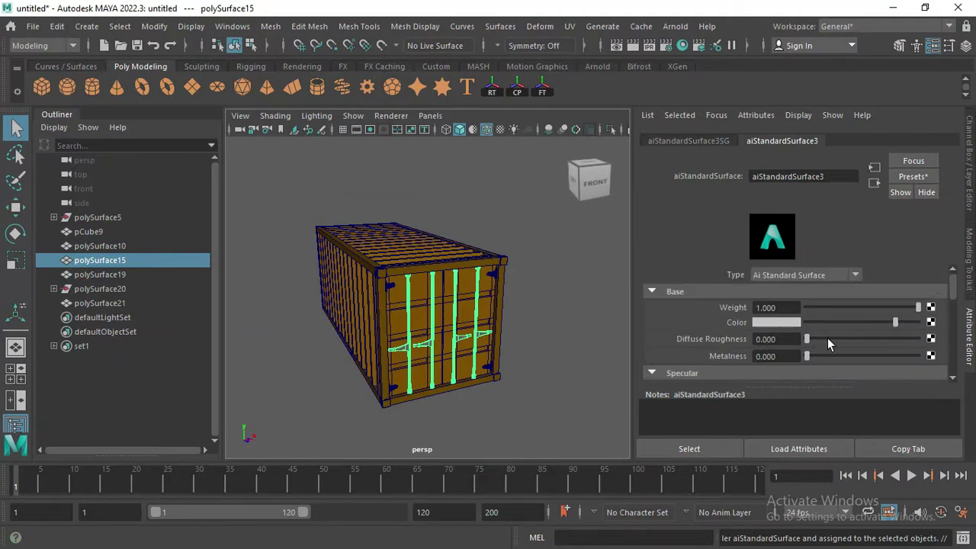
{"action": "scroll", "coordinate": [853, 343], "scroll_direction": "down", "scroll_amount": 2}
Step: Raise the corrugated body material's specular weight
{"action": "left_click", "coordinate": [462, 256]}
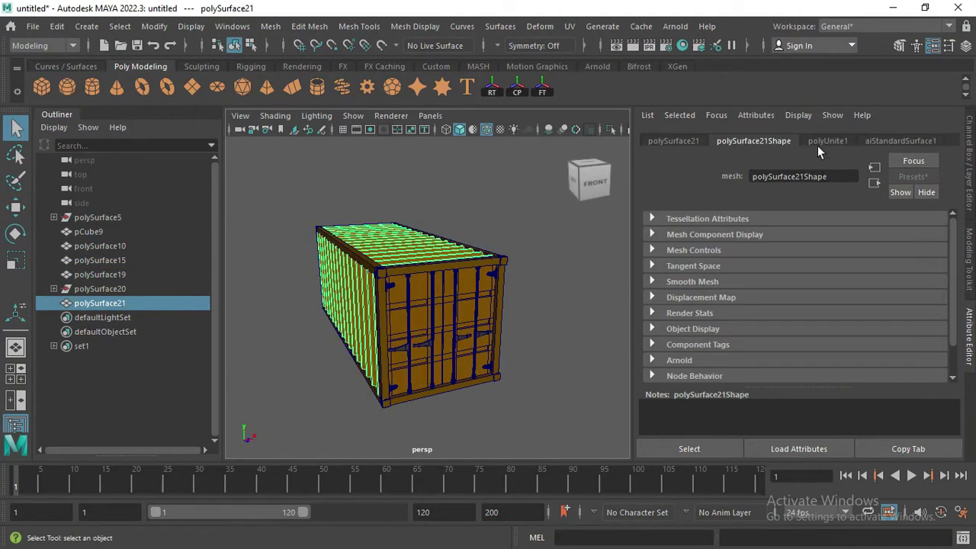
{"action": "left_click_drag", "start_coordinate": [818, 347], "coordinate": [829, 347]}
{"action": "left_click_drag", "start_coordinate": [458, 229], "coordinate": [436, 272], "text": "alt"}
Step: Give the door handles the same material as the door locking bars
{"action": "left_click", "coordinate": [435, 313]}
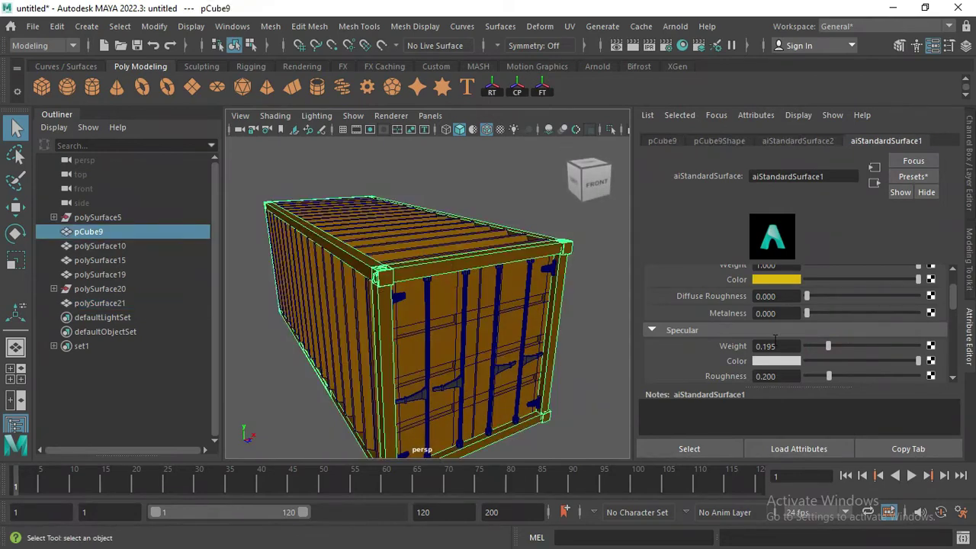
{"action": "left_click", "coordinate": [437, 316]}
{"action": "left_click", "coordinate": [426, 256]}
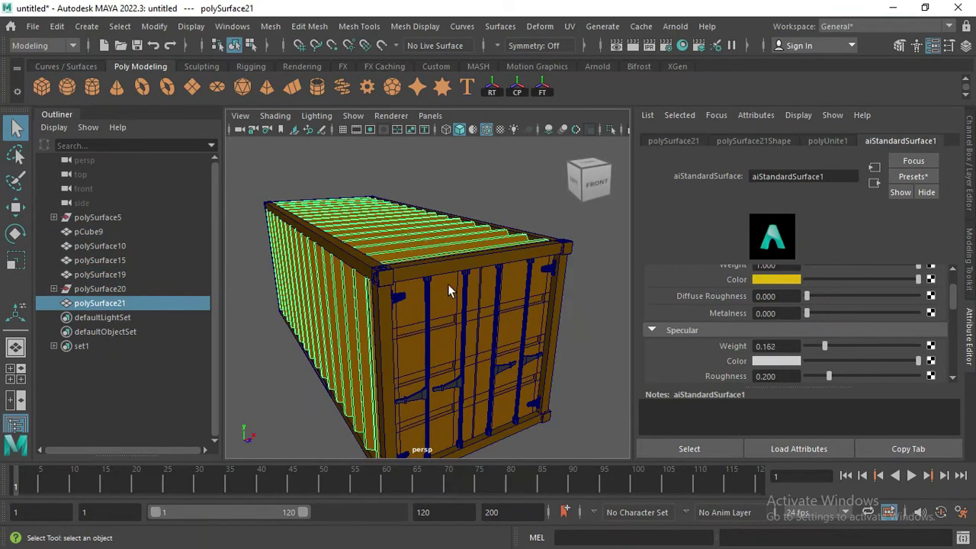
{"action": "left_click", "coordinate": [378, 305]}
{"action": "left_click_drag", "start_coordinate": [382, 305], "coordinate": [381, 290], "text": "alt"}
{"action": "scroll", "coordinate": [392, 320], "scroll_direction": "up", "scroll_amount": 5}
{"action": "left_click", "coordinate": [330, 320]}
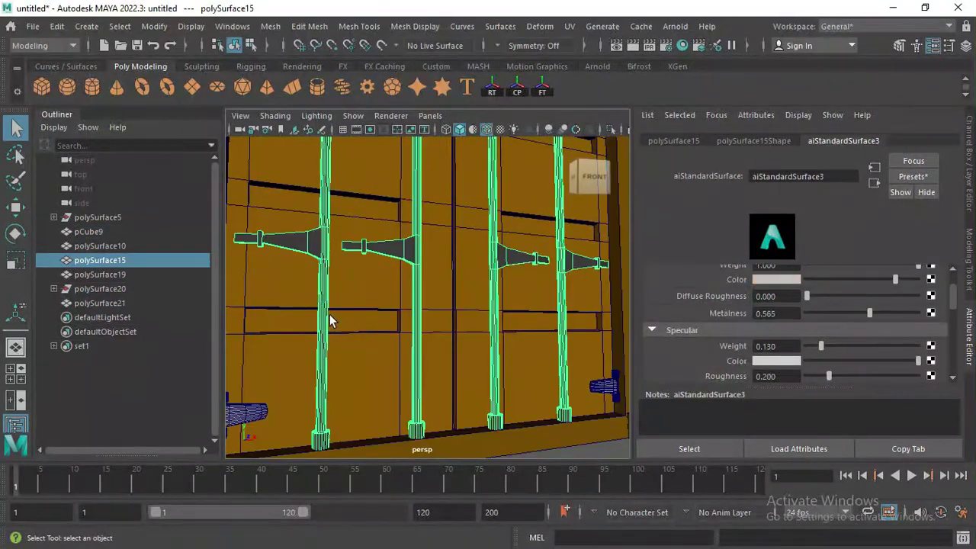
{"action": "left_click_drag", "start_coordinate": [457, 305], "coordinate": [425, 340], "text": "alt"}
{"action": "left_click", "coordinate": [425, 340]}
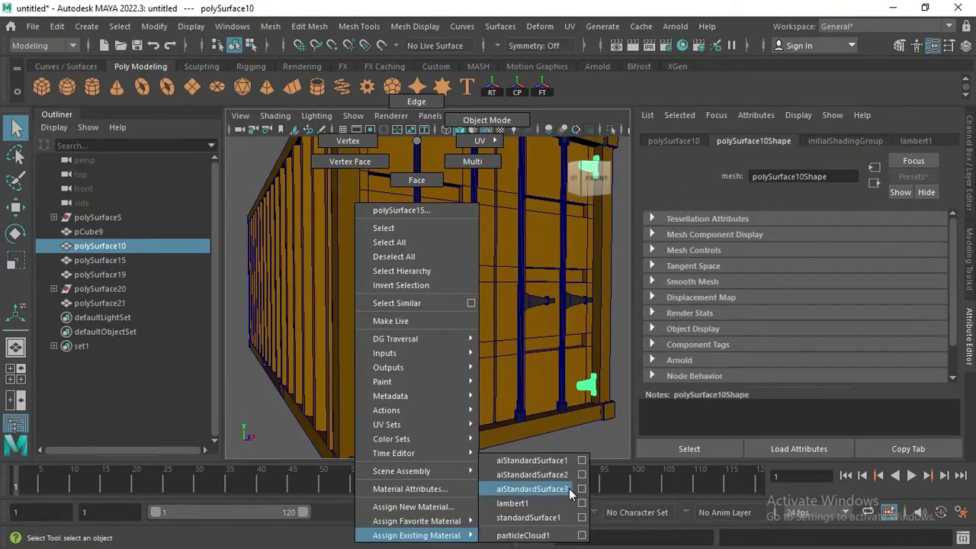
{"action": "right_click_drag", "start_coordinate": [416, 227], "coordinate": [523, 483]}
Step: Add a plane and scale it into a wide ground under the container
{"action": "left_click_drag", "start_coordinate": [523, 483], "coordinate": [530, 410], "text": "alt"}
{"action": "scroll", "coordinate": [530, 410], "scroll_direction": "down", "scroll_amount": 5}
{"action": "left_click", "coordinate": [191, 91]}
{"action": "key", "text": "r"}
{"action": "mouse_move", "coordinate": [395, 288]}
{"action": "left_mouse_down"}
{"action": "mouse_move", "coordinate": [641, 414]}
{"action": "mouse_move", "coordinate": [413, 236]}
{"action": "mouse_move", "coordinate": [457, 290]}
{"action": "mouse_move", "coordinate": [409, 369]}
{"action": "left_mouse_up"}
{"action": "key", "text": "w"}
{"action": "scroll", "coordinate": [469, 303], "scroll_direction": "up", "scroll_amount": 5}
{"action": "key", "text": "r"}
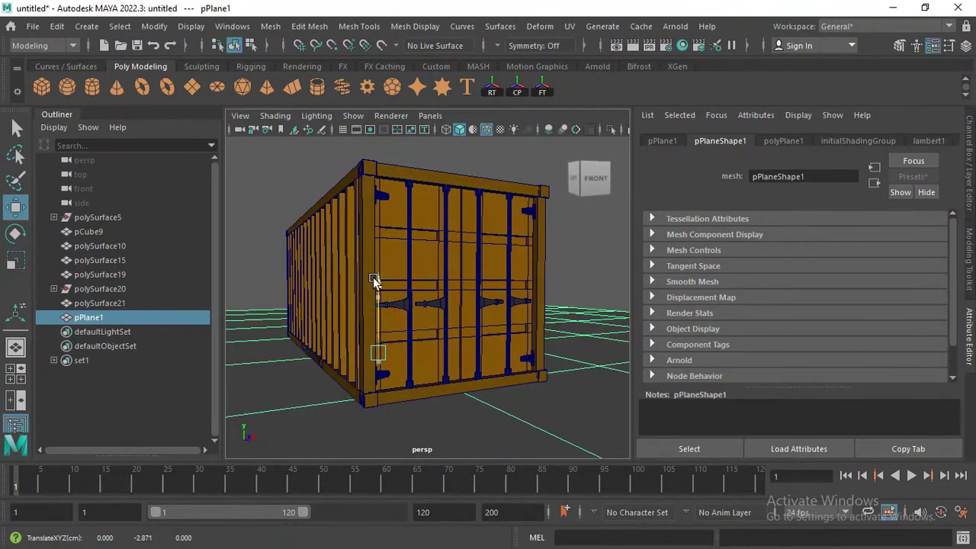
Step: Frame a front-left view of the container and enter 'gj' in the camera bookmark editor
{"action": "scroll", "coordinate": [323, 333], "scroll_direction": "down", "scroll_amount": 5}
{"action": "key", "text": "r"}
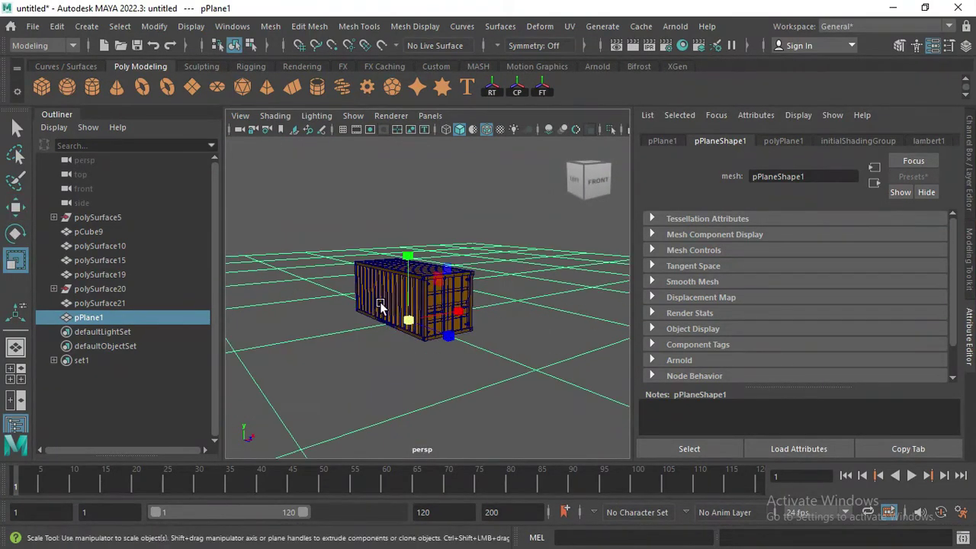
{"action": "scroll", "coordinate": [380, 302], "scroll_direction": "up", "scroll_amount": 5}
{"action": "mouse_move", "coordinate": [435, 254]}
{"action": "left_mouse_down", "text": "alt"}
{"action": "mouse_move", "coordinate": [416, 294]}
{"action": "mouse_move", "coordinate": [434, 278]}
{"action": "mouse_move", "coordinate": [578, 384]}
{"action": "mouse_move", "coordinate": [450, 348]}
{"action": "mouse_move", "coordinate": [487, 266]}
{"action": "mouse_move", "coordinate": [490, 294]}
{"action": "mouse_move", "coordinate": [457, 290]}
{"action": "left_mouse_up", "text": "alt"}
{"action": "scroll", "coordinate": [405, 268], "scroll_direction": "down", "scroll_amount": 2}
{"action": "left_click", "coordinate": [240, 116]}
{"action": "left_click", "coordinate": [482, 375]}
{"action": "type", "text": "gj"}
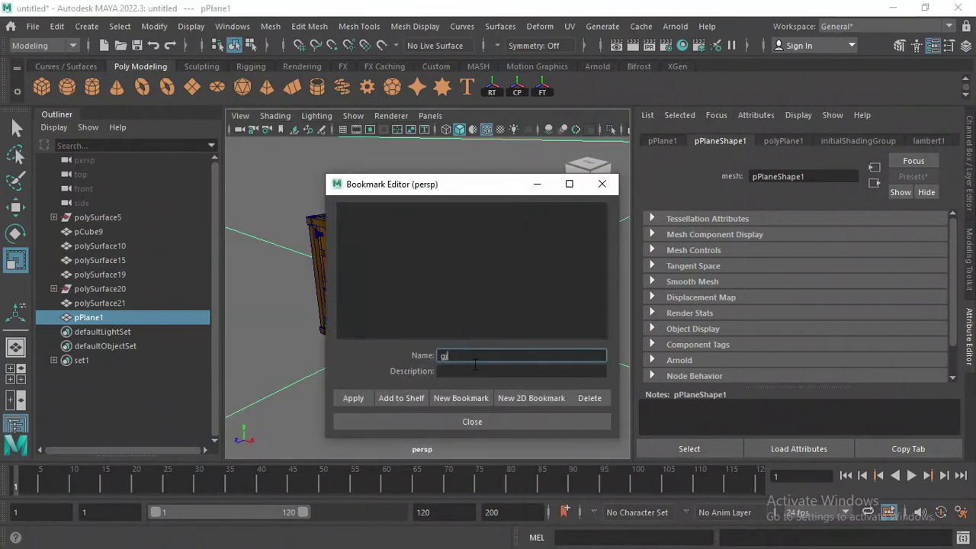
{"action": "left_click", "coordinate": [450, 420]}
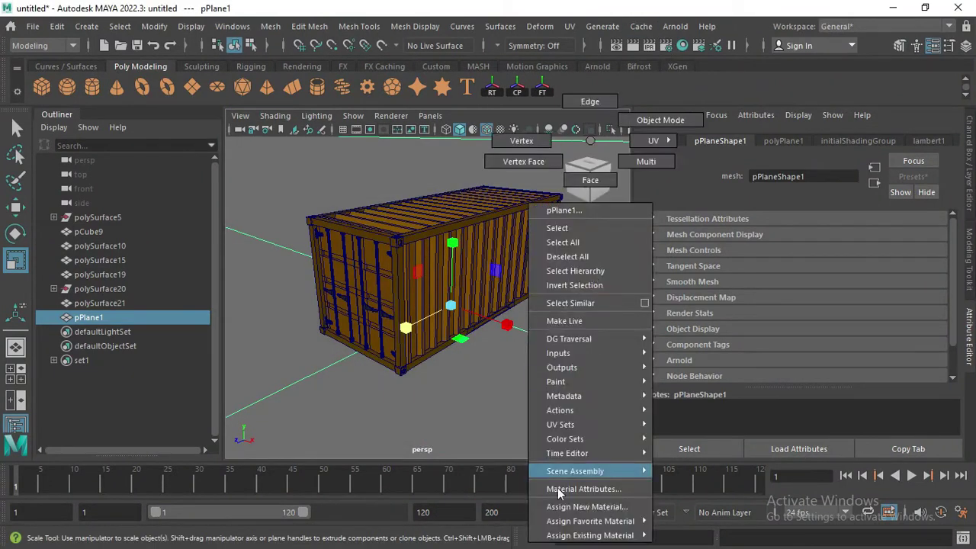
Step: Assign the ground plane a new aiStandardSurface material and open its colour picker
{"action": "right_click_drag", "start_coordinate": [556, 200], "coordinate": [579, 503]}
{"action": "left_click", "coordinate": [482, 498]}
{"action": "scroll", "coordinate": [810, 313], "scroll_direction": "down", "scroll_amount": 2}
{"action": "scroll", "coordinate": [812, 321], "scroll_direction": "up", "scroll_amount": 3}
{"action": "scroll", "coordinate": [819, 320], "scroll_direction": "down", "scroll_amount": 3}
{"action": "scroll", "coordinate": [852, 292], "scroll_direction": "up", "scroll_amount": 1}
{"action": "left_click", "coordinate": [777, 304]}
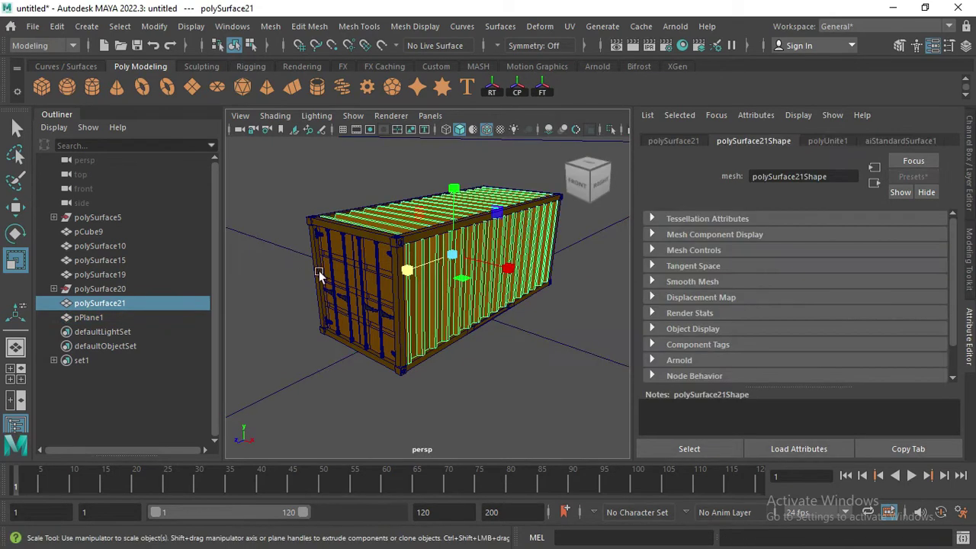
{"action": "left_click", "coordinate": [676, 26]}
Step: Add an Arnold area light, raise it above the container and enlarge it
{"action": "left_click", "coordinate": [857, 102]}
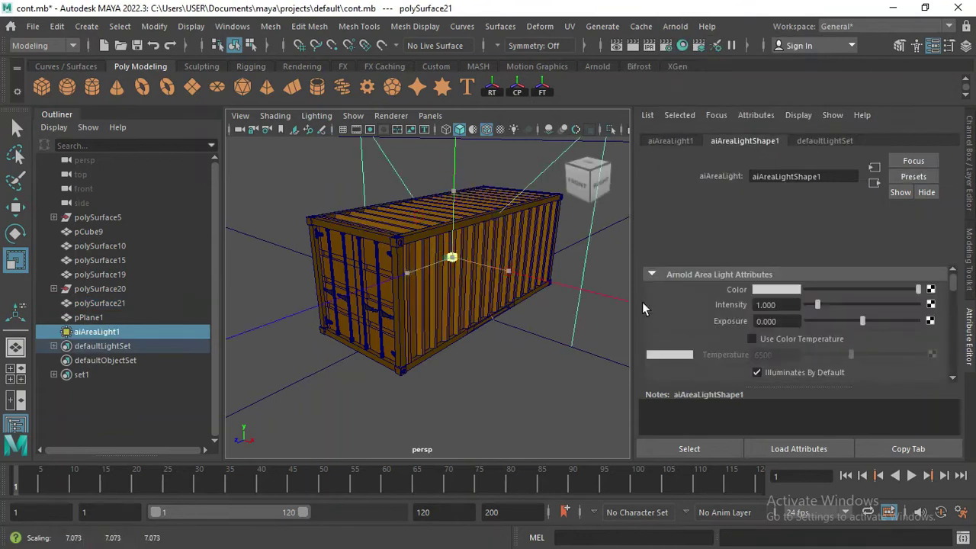
{"action": "key", "text": "f"}
{"action": "key", "text": "e"}
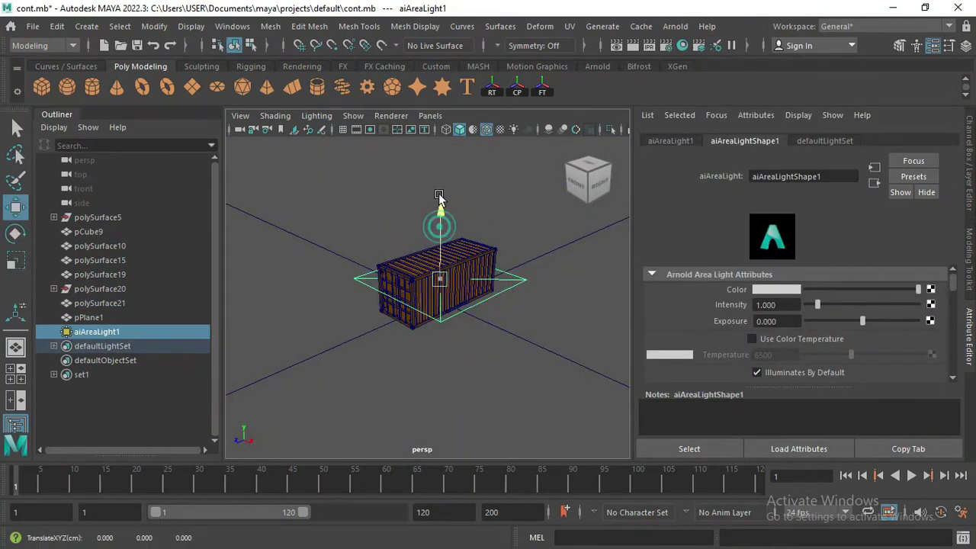
{"action": "left_click_drag", "start_coordinate": [441, 223], "coordinate": [441, 141]}
{"action": "key", "text": "r"}
{"action": "left_click_drag", "start_coordinate": [458, 252], "coordinate": [418, 234], "text": "alt"}
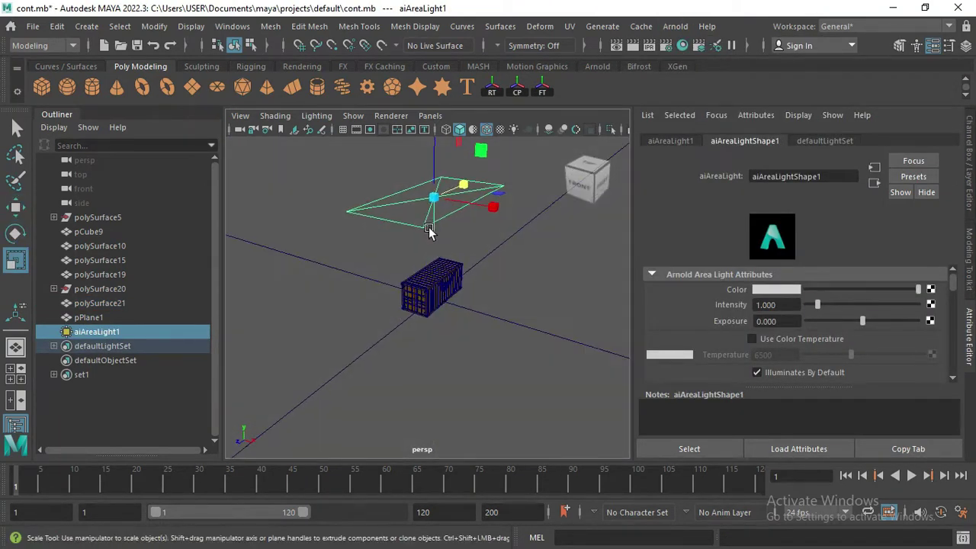
Step: Add a second area light beside the container and duplicate it for a third
{"action": "left_click", "coordinate": [676, 26]}
{"action": "left_click", "coordinate": [860, 96]}
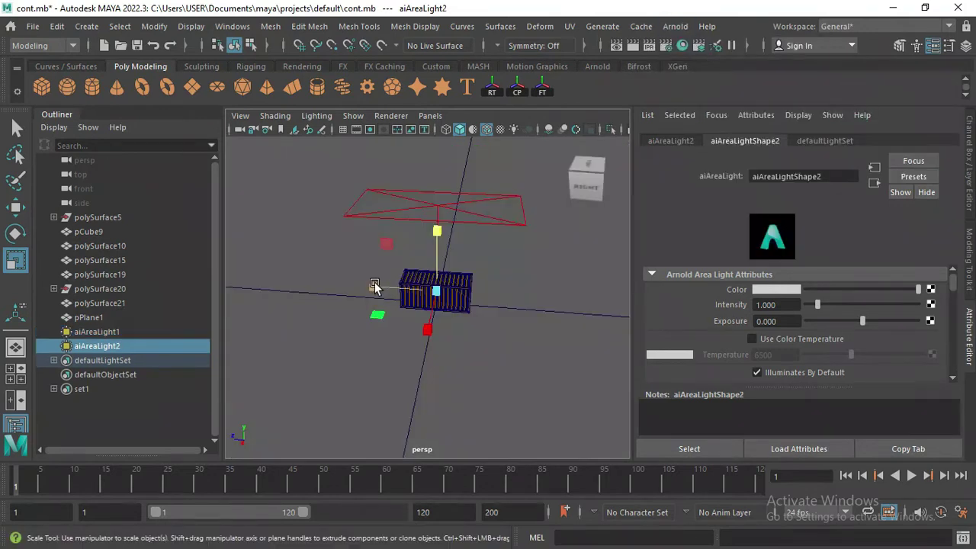
{"action": "key", "text": "w"}
{"action": "key", "text": "f"}
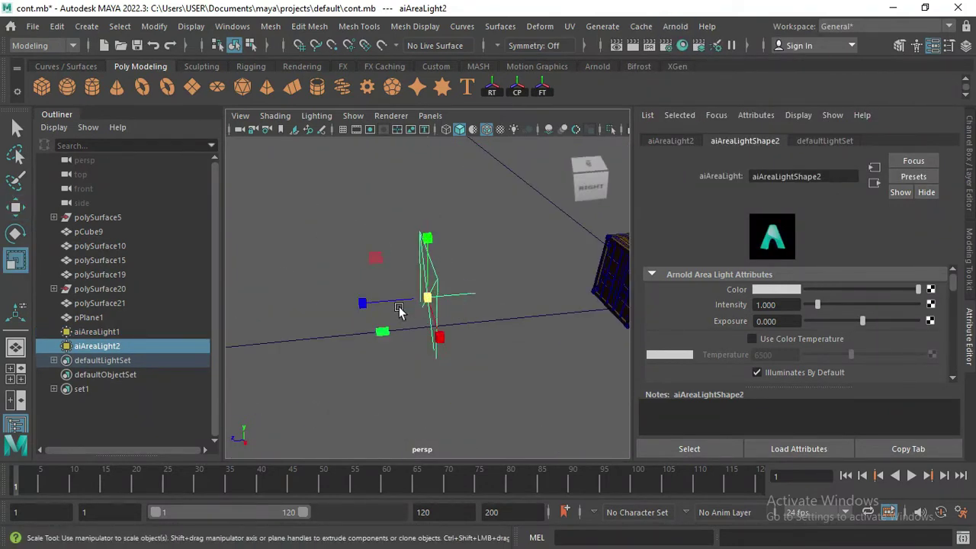
{"action": "scroll", "coordinate": [273, 326], "scroll_direction": "down", "scroll_amount": 3}
{"action": "left_click_drag", "start_coordinate": [273, 326], "coordinate": [385, 273], "text": "alt"}
{"action": "key", "text": "g"}
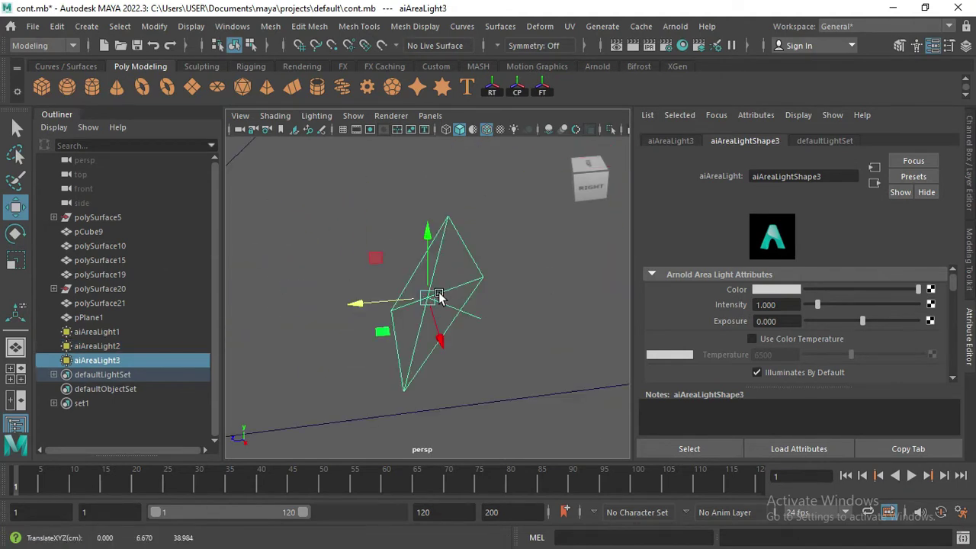
{"action": "scroll", "coordinate": [457, 259], "scroll_direction": "down", "scroll_amount": 3}
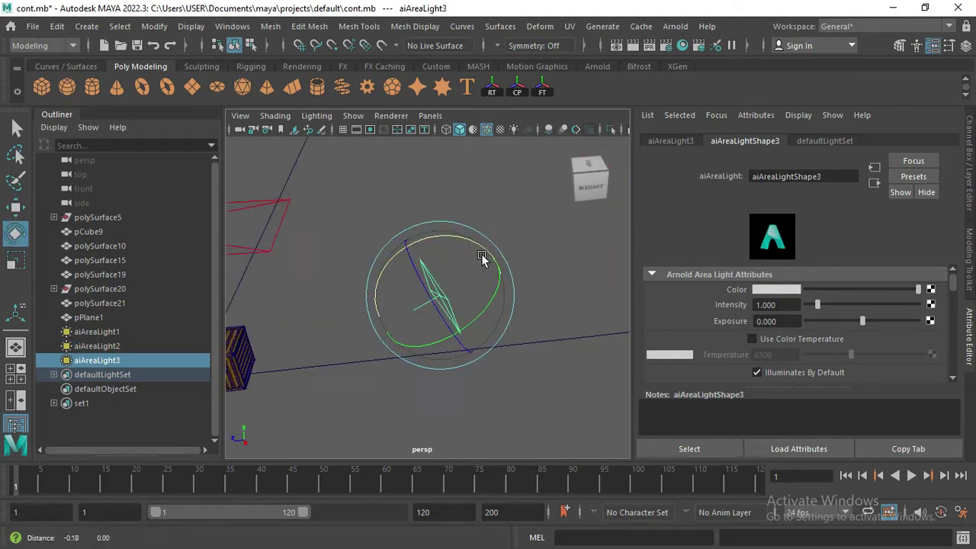
{"action": "scroll", "coordinate": [452, 255], "scroll_direction": "down", "scroll_amount": 3}
{"action": "key", "text": "w"}
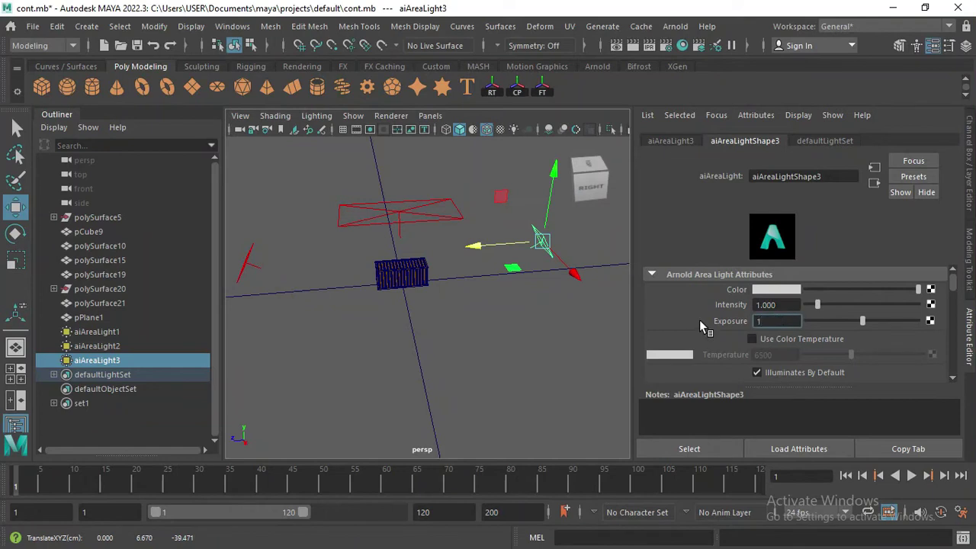
Step: Set the area light's Exposure to 1.5
{"action": "type", "text": "1.5"}
{"action": "key", "text": "Return"}
{"action": "left_click", "coordinate": [245, 263]}
{"action": "left_click", "coordinate": [778, 324]}
{"action": "type", "text": "1.5"}
{"action": "key", "text": "Return"}
{"action": "left_click", "coordinate": [449, 220]}
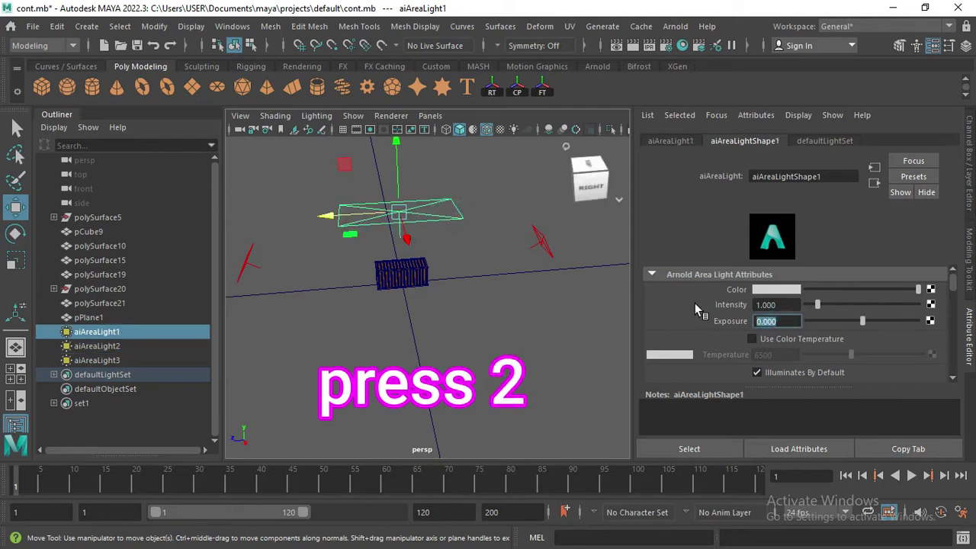
{"action": "scroll", "coordinate": [694, 303], "scroll_direction": "down", "scroll_amount": 3}
{"action": "left_click", "coordinate": [245, 263]}
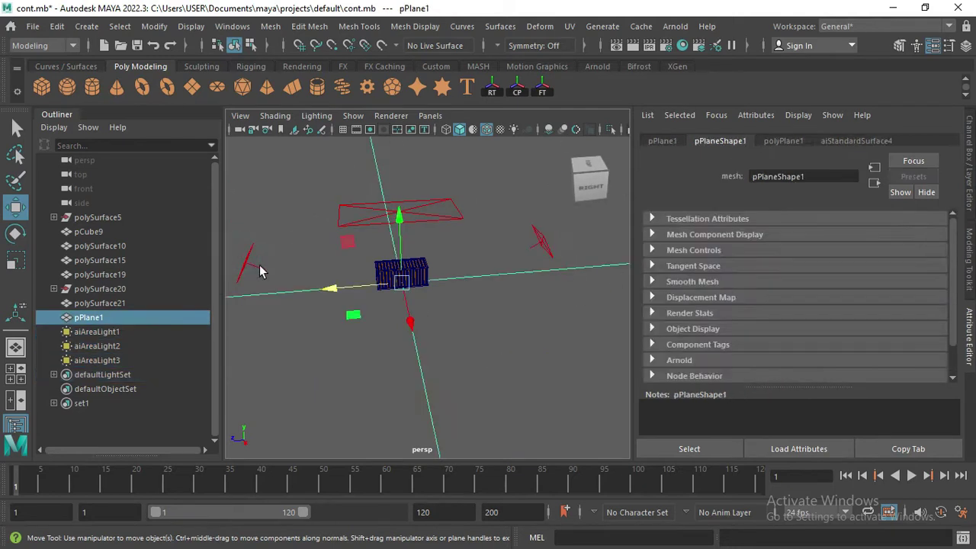
{"action": "left_click", "coordinate": [245, 263]}
{"action": "left_click", "coordinate": [240, 115]}
{"action": "mouse_move", "coordinate": [274, 388]}
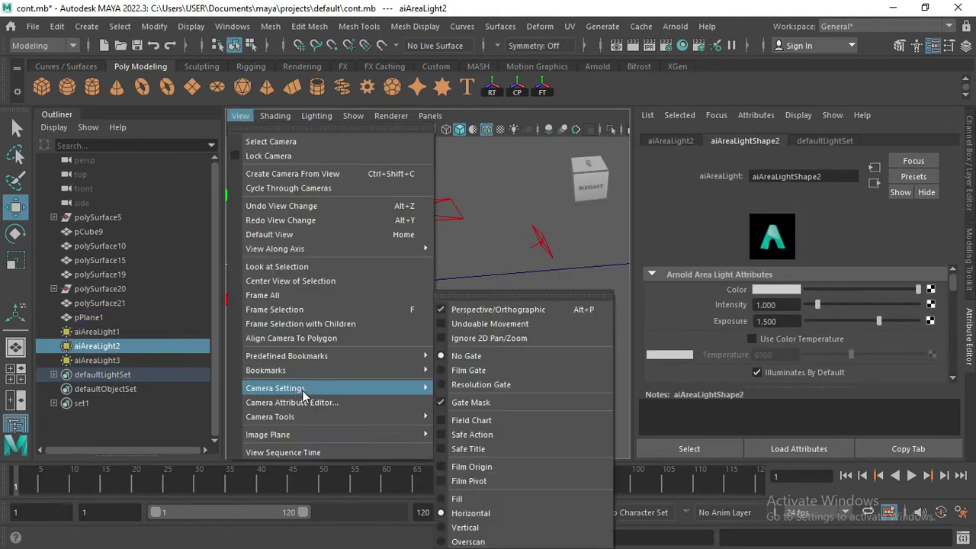
Step: Adjust a camera display setting and render the current frame with Arnold
{"action": "left_click", "coordinate": [450, 370]}
{"action": "left_click", "coordinate": [632, 45]}
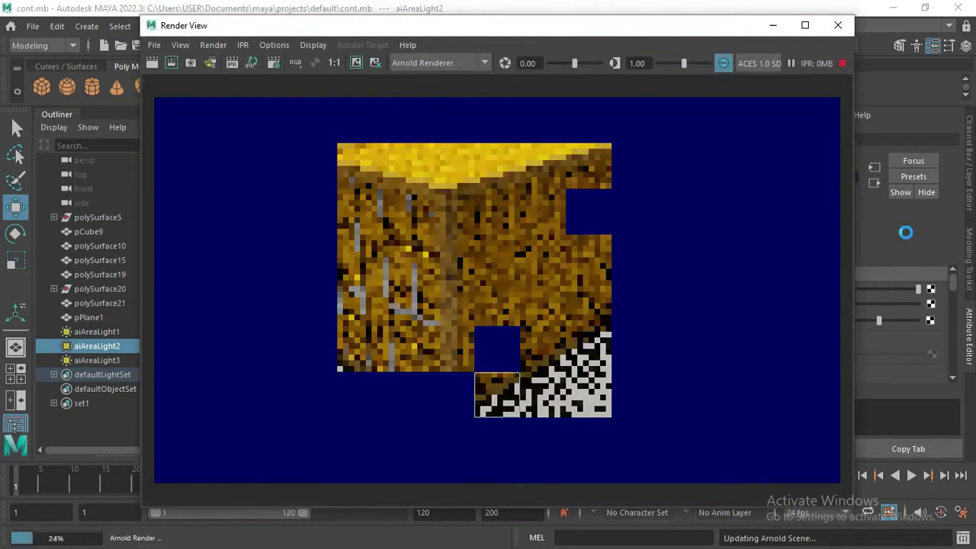